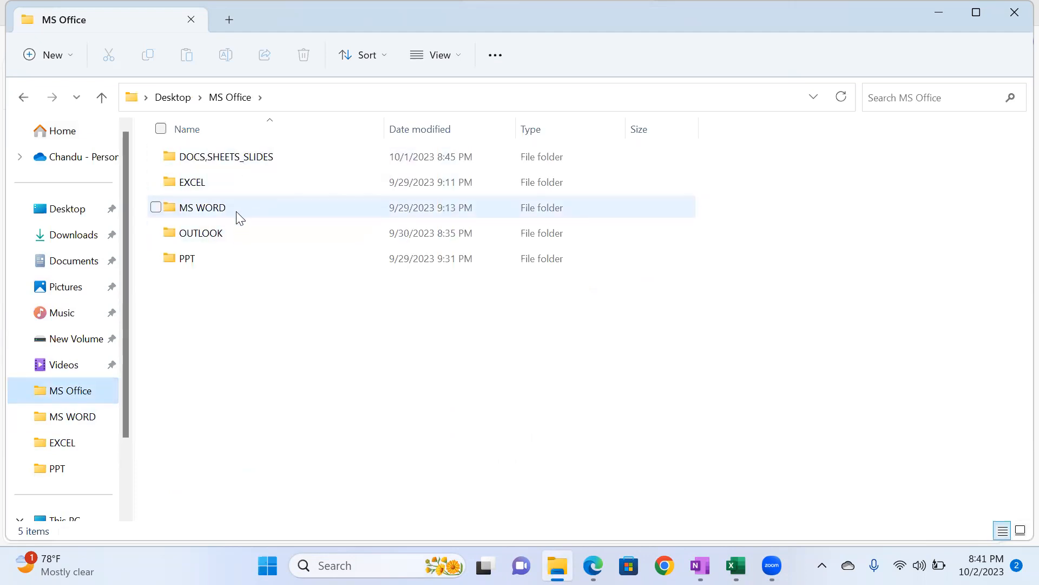
- Open the DAY 1 document from the MS WORD folder and dismiss the licence notice
double_click(238, 213)
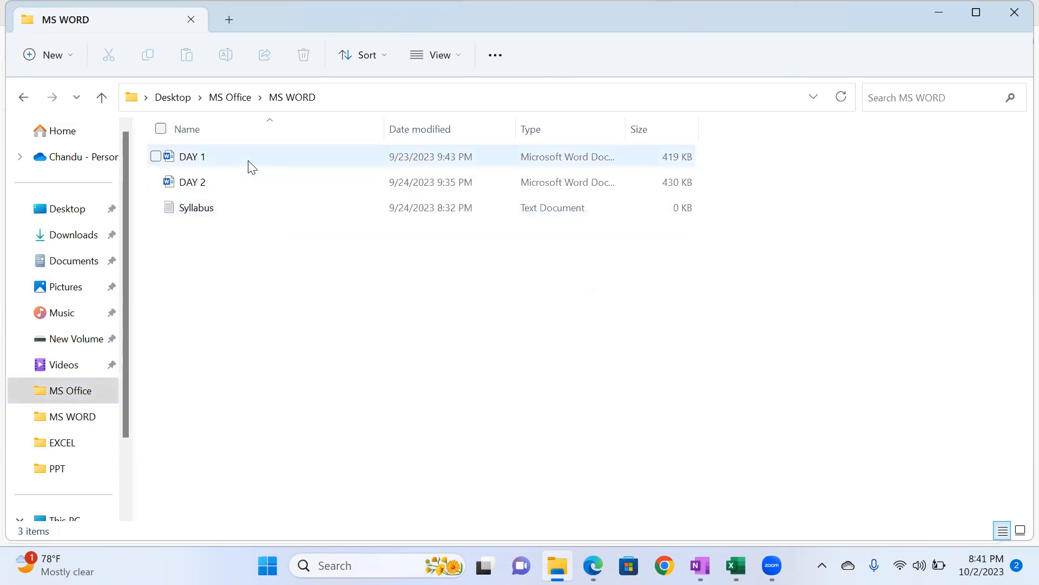
double_click(249, 163)
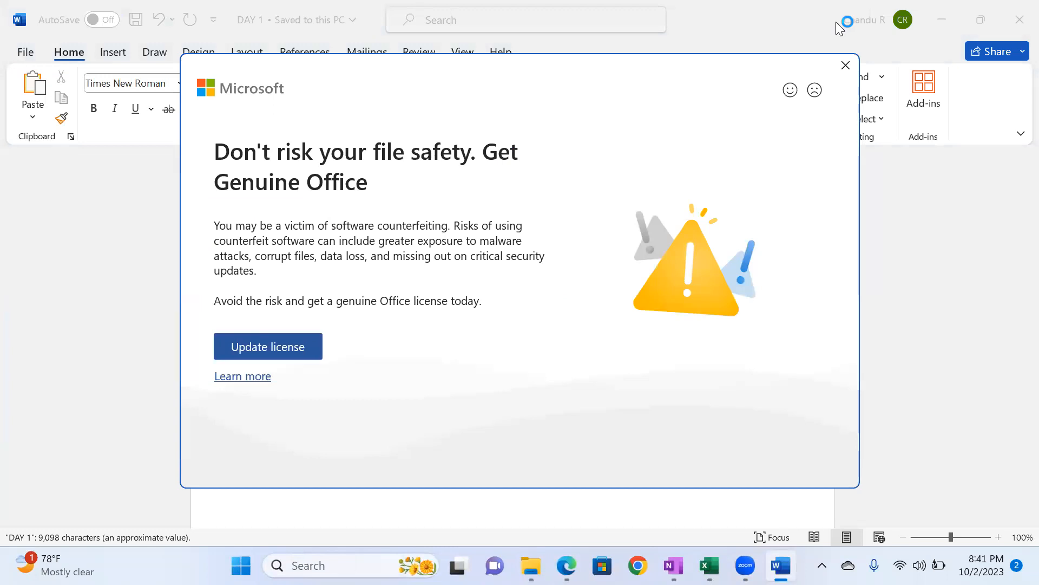
left_click(845, 65)
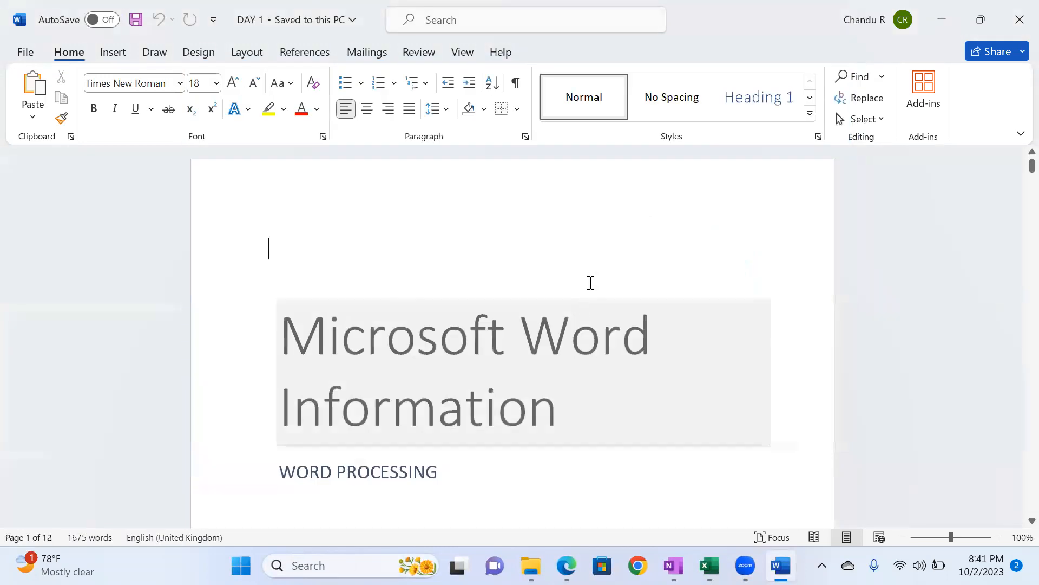
- Examine the DAY 1 document, highlighting the numbered keyboard shortcut list from Open the document to Redo
left_click(1019, 157)
left_click_drag(1016, 169, 1017, 263)
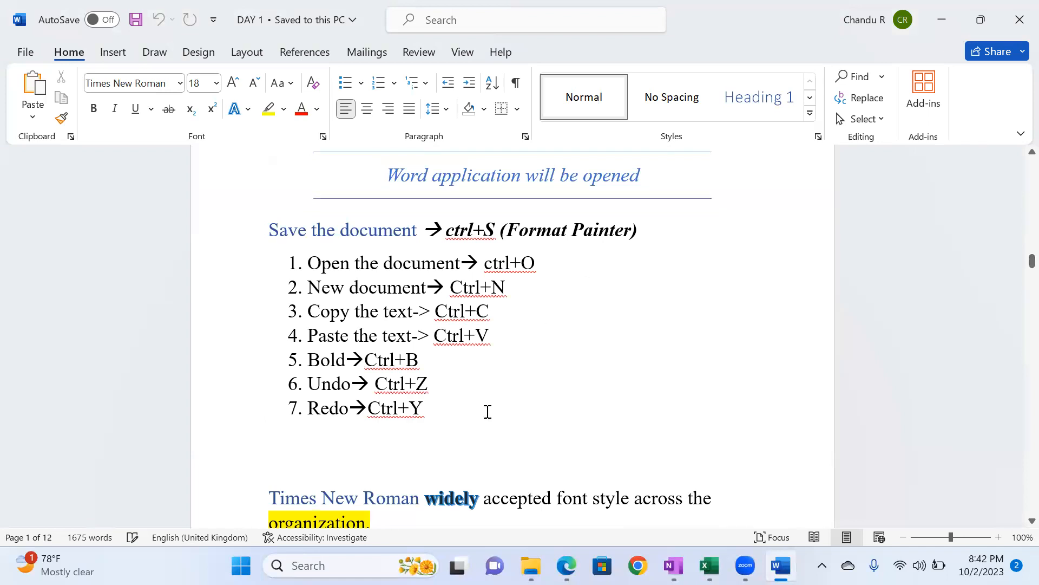
left_click_drag(474, 400, 405, 341)
left_click_drag(321, 270, 319, 268)
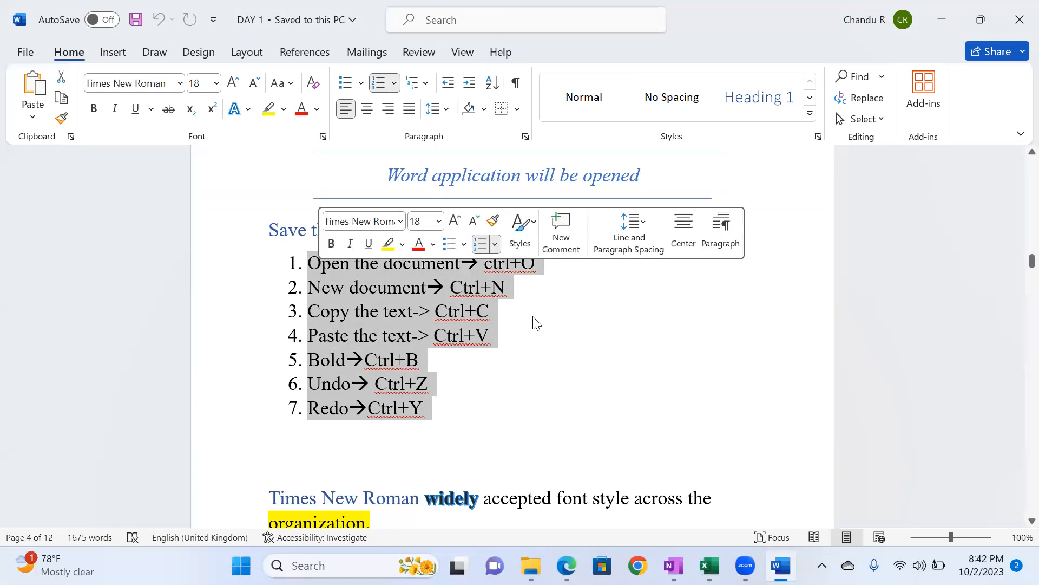
left_click(628, 335)
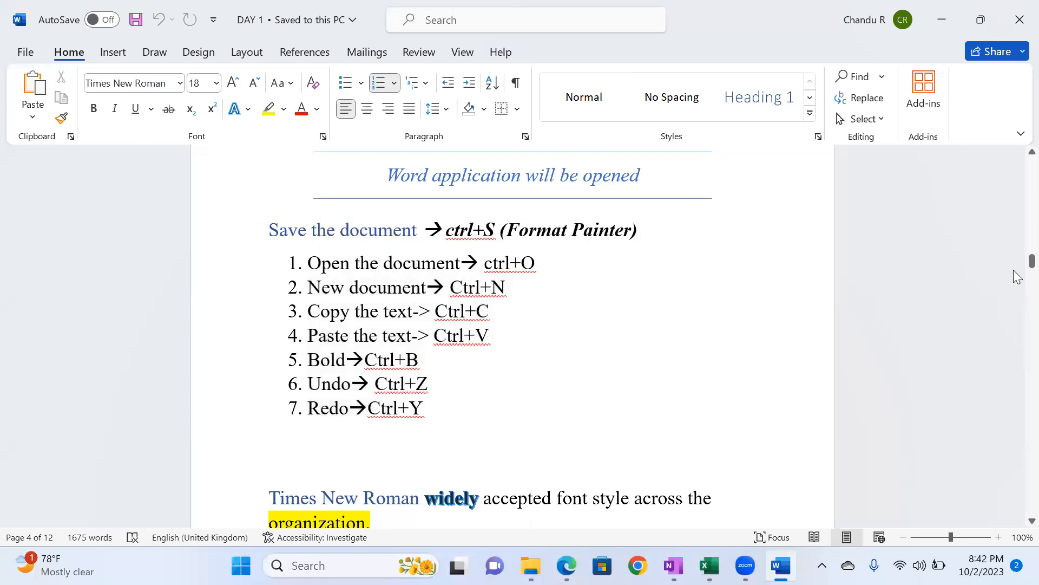
left_click_drag(1015, 270, 1014, 273)
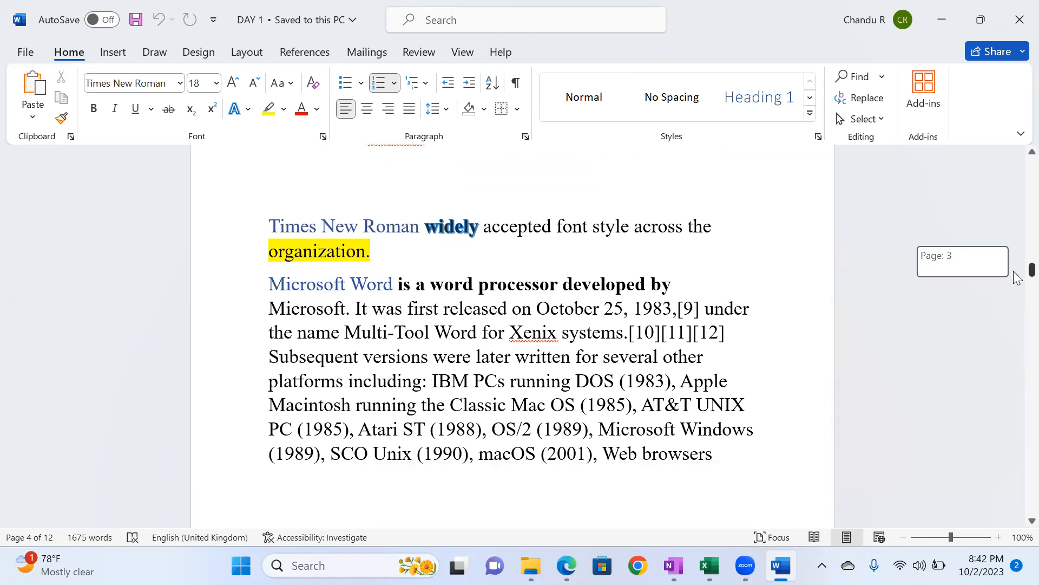
left_click_drag(1014, 273, 1023, 179)
- Close DAY 1, open the DAY 2 document from the same folder and dismiss the licence banner
left_click(1015, 30)
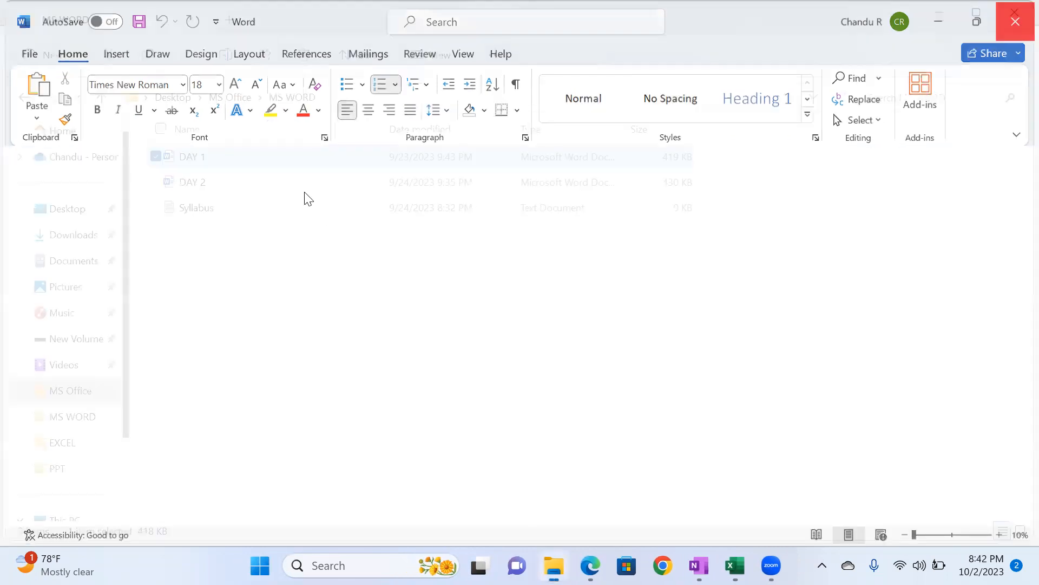
double_click(304, 184)
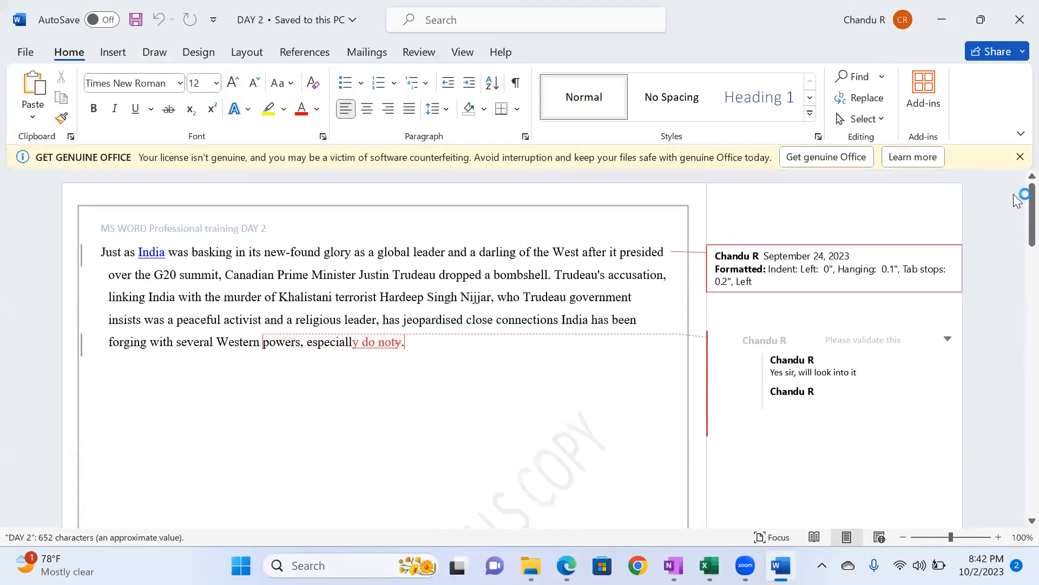
left_click(1020, 156)
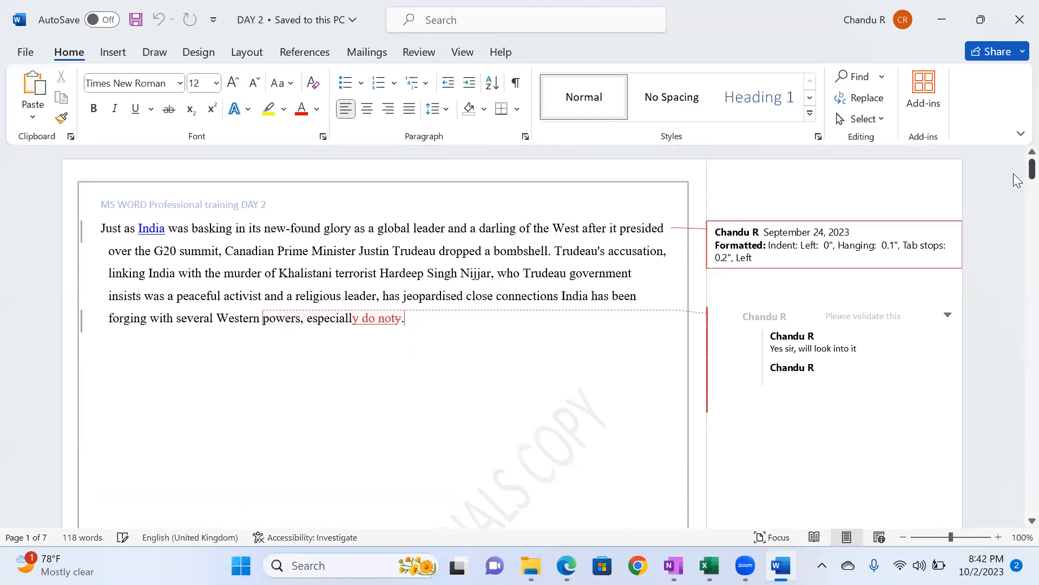
- Examine the DAY 2 document through to its last page, covering the watermark, job hierarchy picture, student grade table and Scrum Phases diagram
scroll(847, 190, "down", 3)
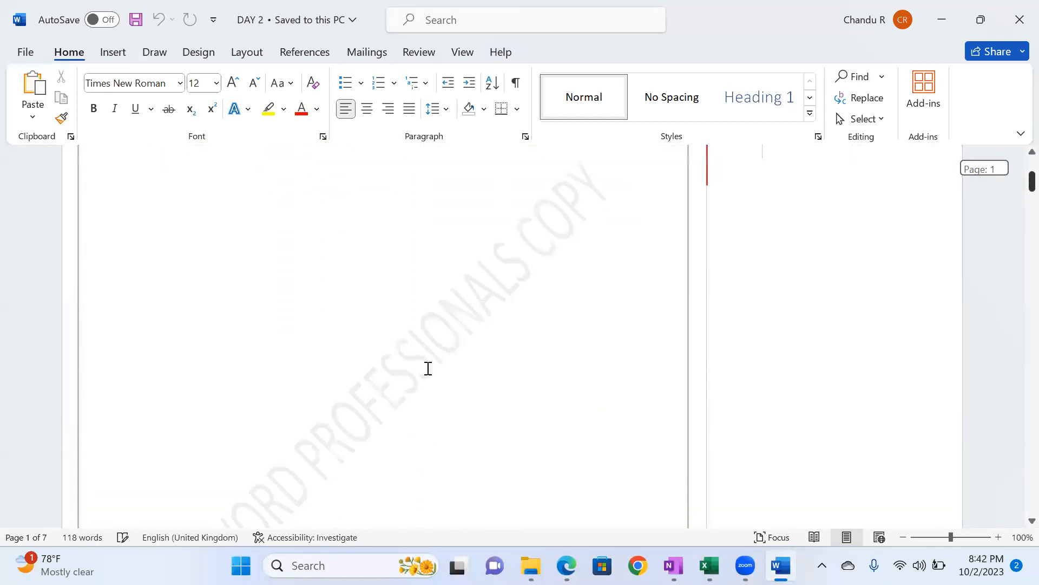
scroll(1017, 195, "down", 3)
scroll(1017, 208, "down", 7)
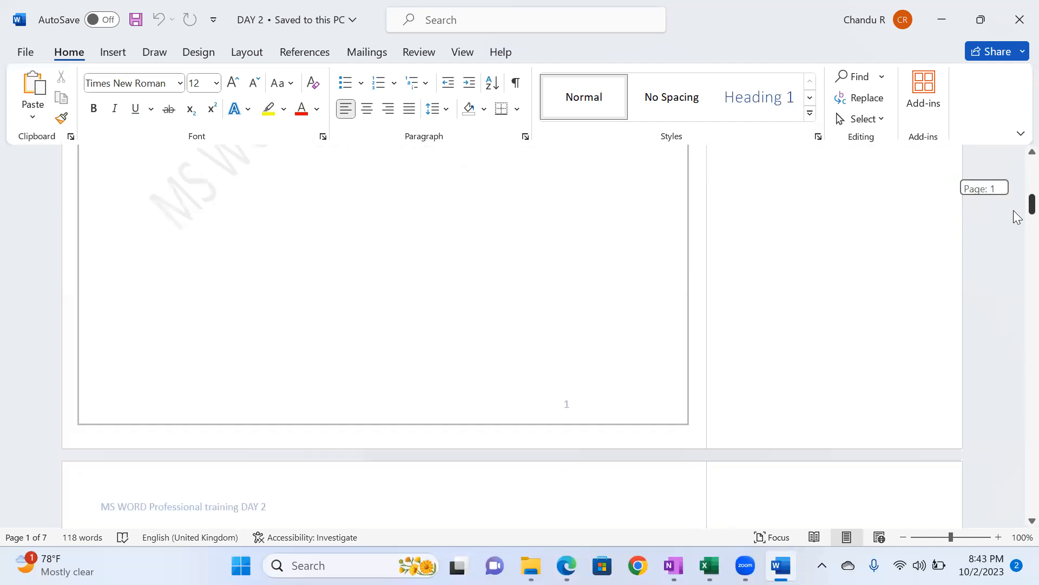
scroll(1017, 234, "down", 2)
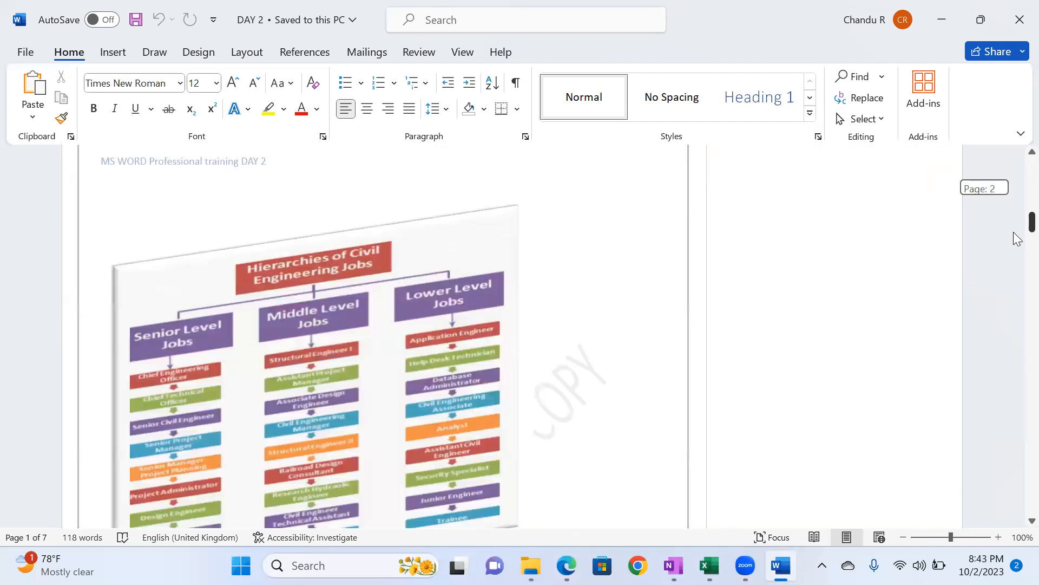
scroll(518, 251, "down", 1)
scroll(452, 291, "down", 2)
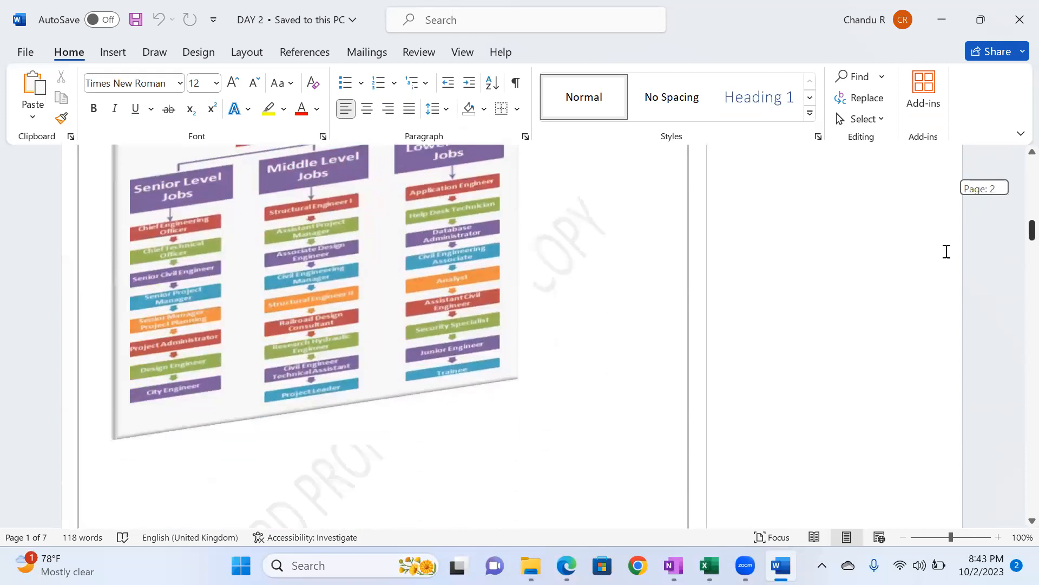
scroll(1017, 245, "down", 12)
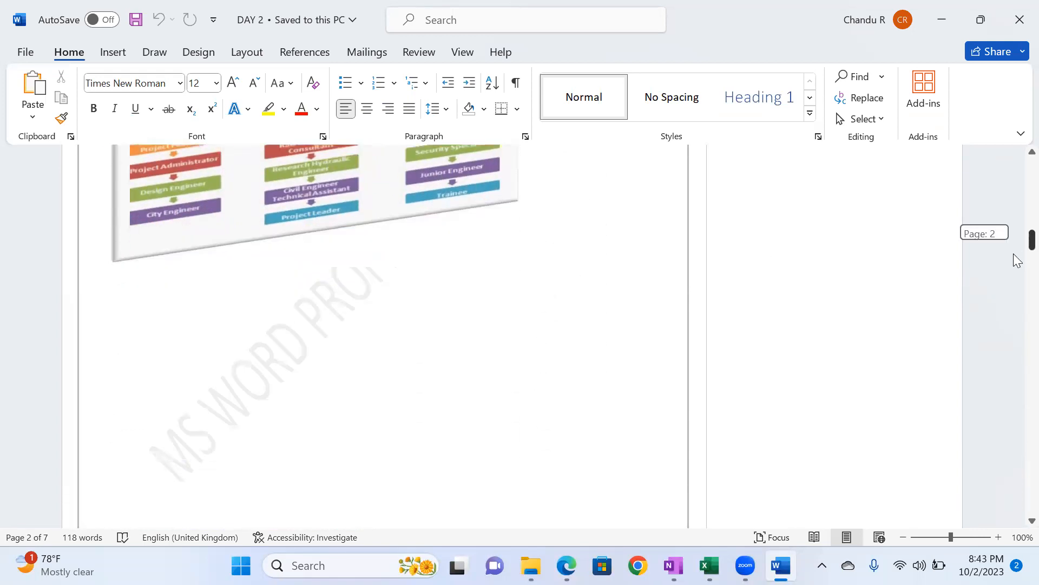
scroll(1017, 283, "up", 6)
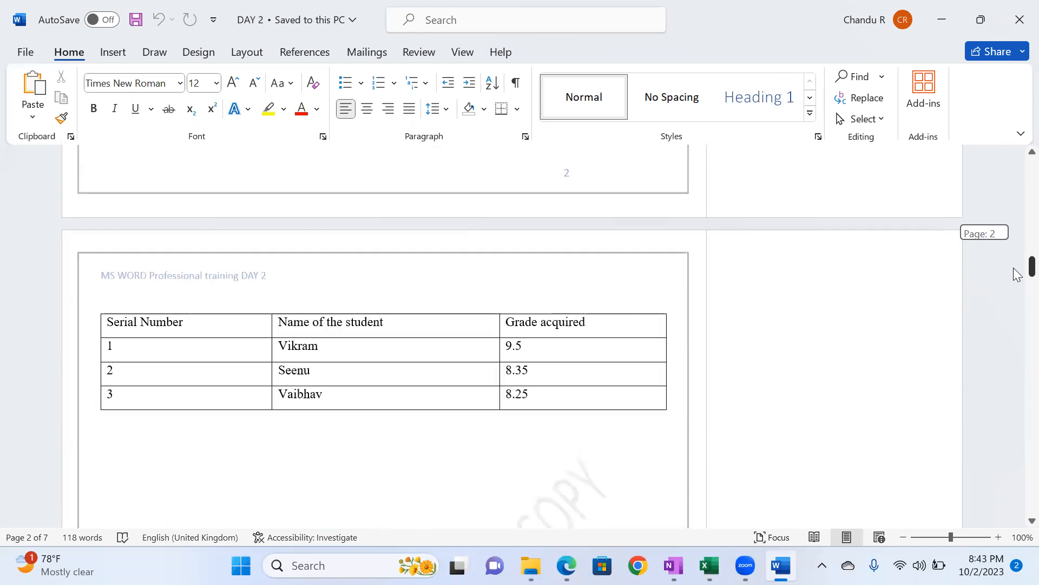
scroll(1018, 292, "down", 10)
scroll(1016, 302, "down", 5)
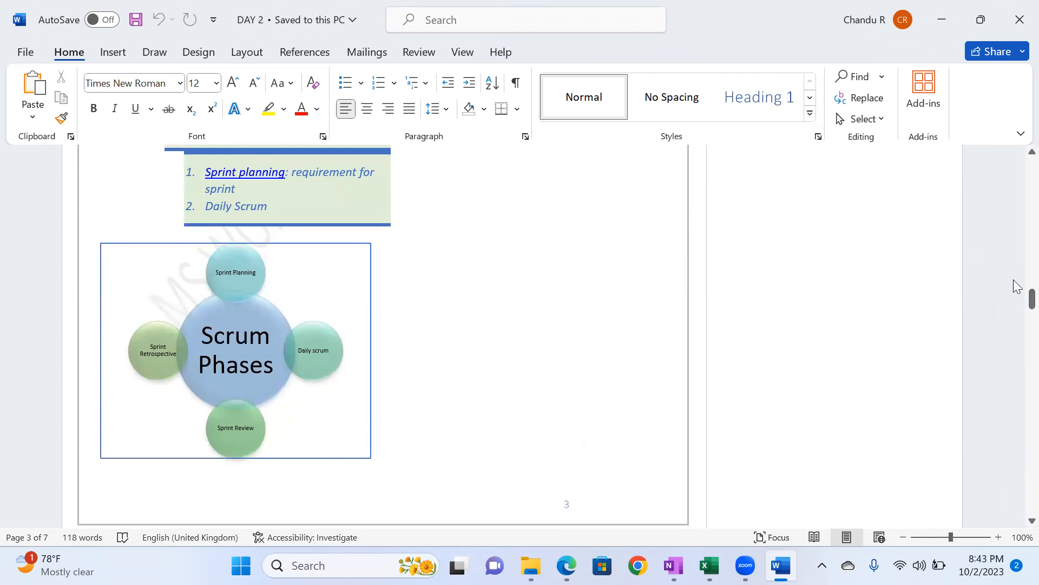
left_click_drag(1018, 300, 1018, 515)
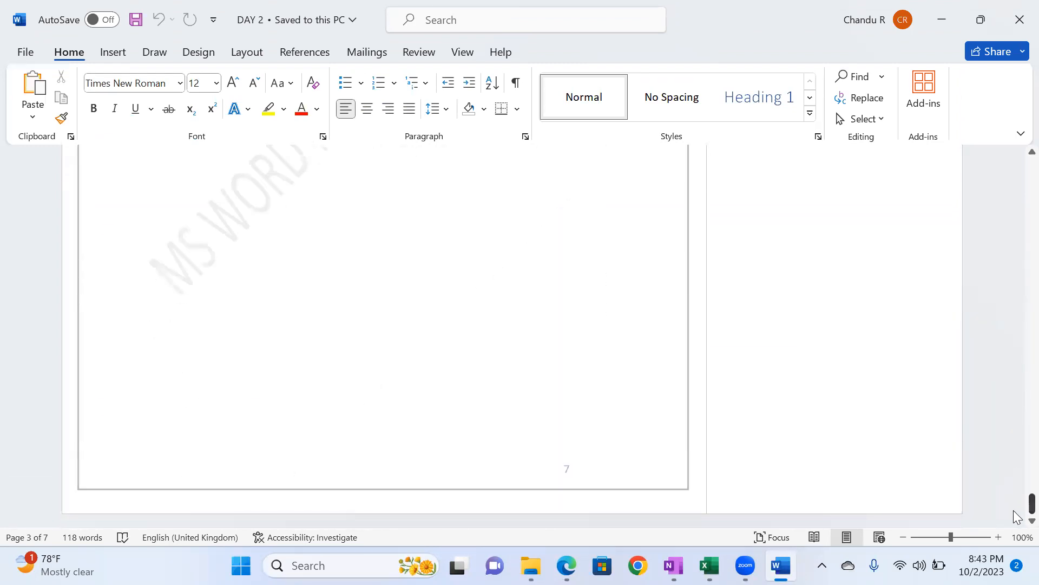
- Close the DAY 2 document and go to the EXCEL folder inside MS Office
left_click(1018, 21)
left_click(1018, 22)
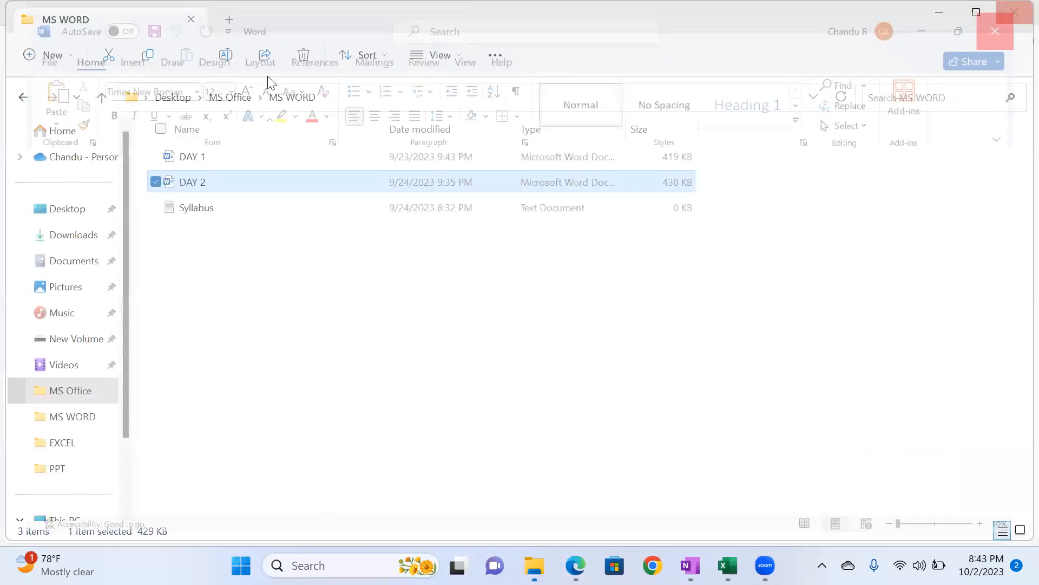
left_click(240, 95)
double_click(233, 185)
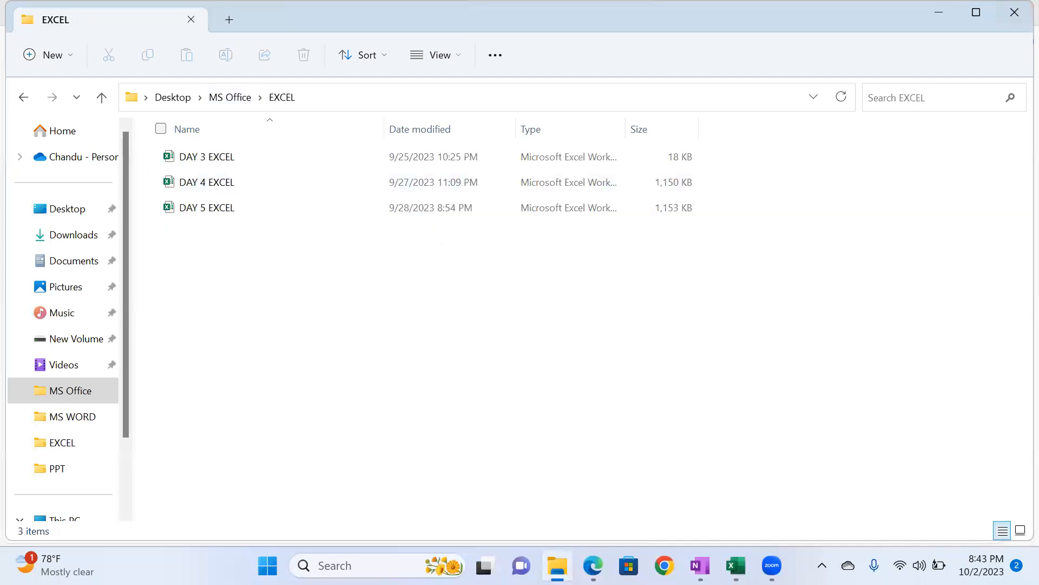
- Open the DAY 3 EXCEL workbook and go to its Student info sheet
mouse_move(593, 565)
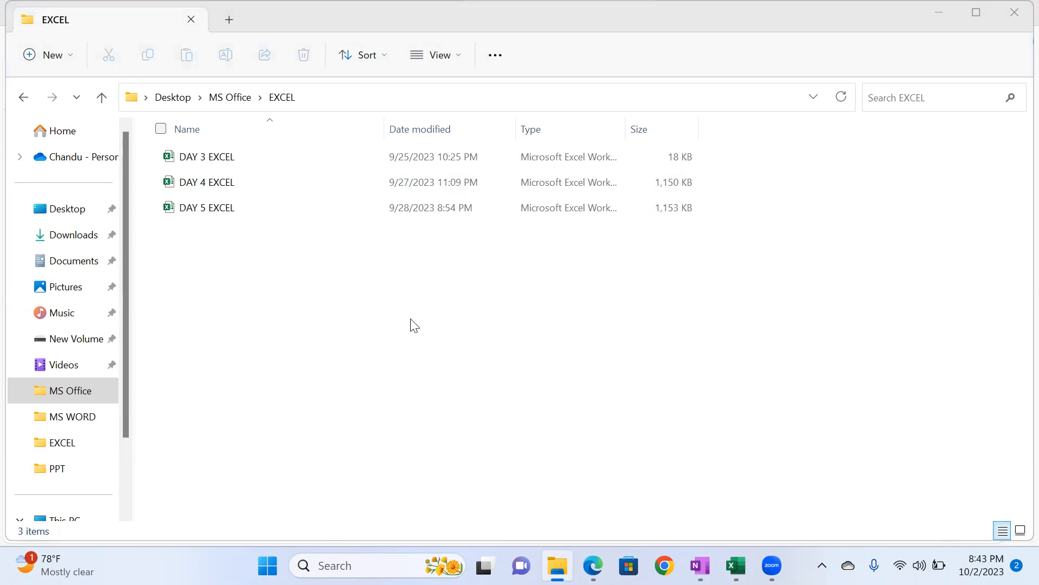
left_click(253, 160)
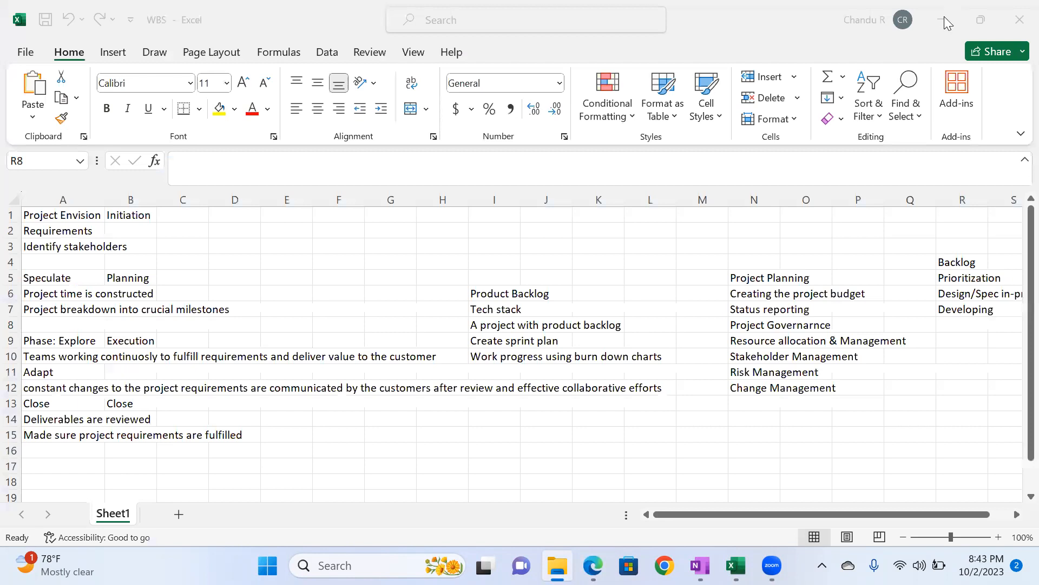
left_click(945, 271)
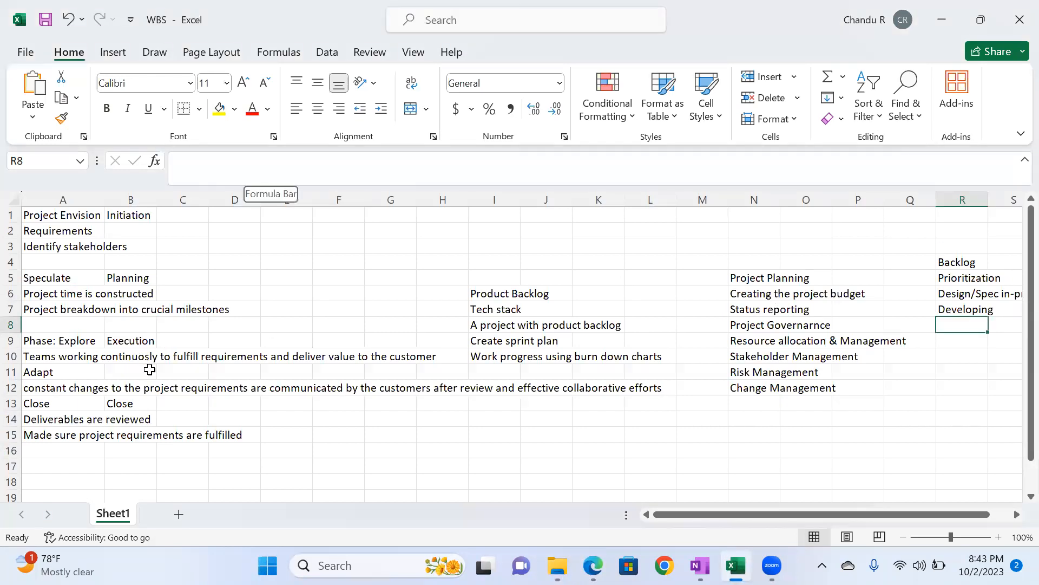
key("alt+Tab")
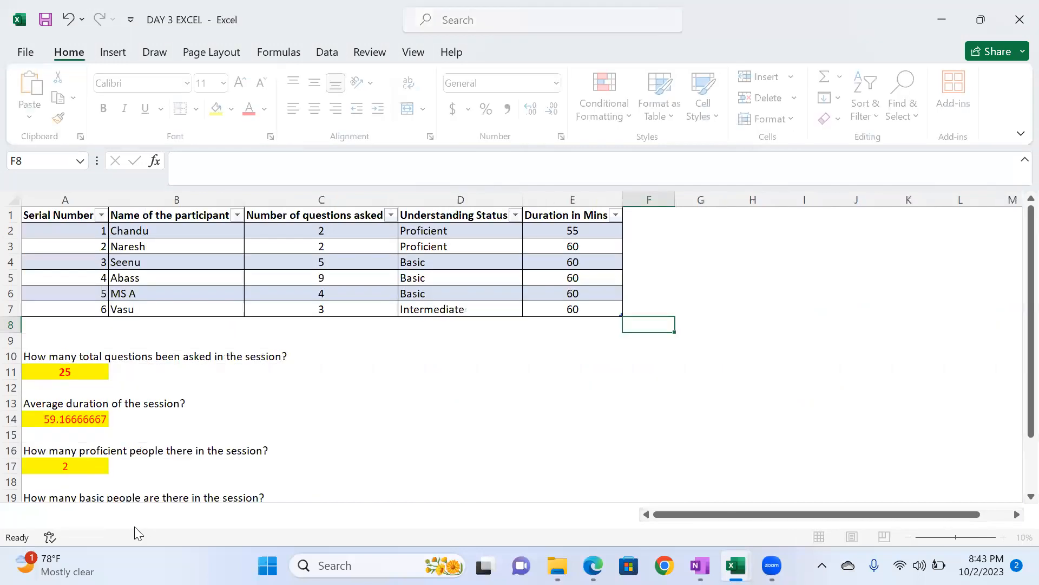
left_click(149, 374)
key("ctrl+Page_Up")
key("ctrl+Page_Up")
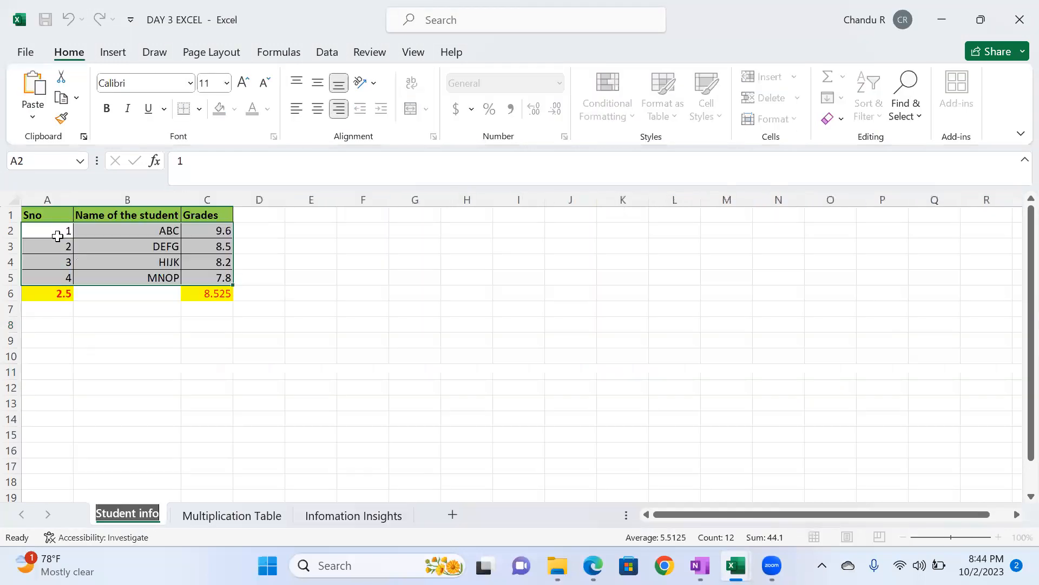
- Examine the Student info columns one by one and the average formulas in A6 and C6
left_click_drag(57, 234, 58, 277)
left_click_drag(132, 230, 135, 277)
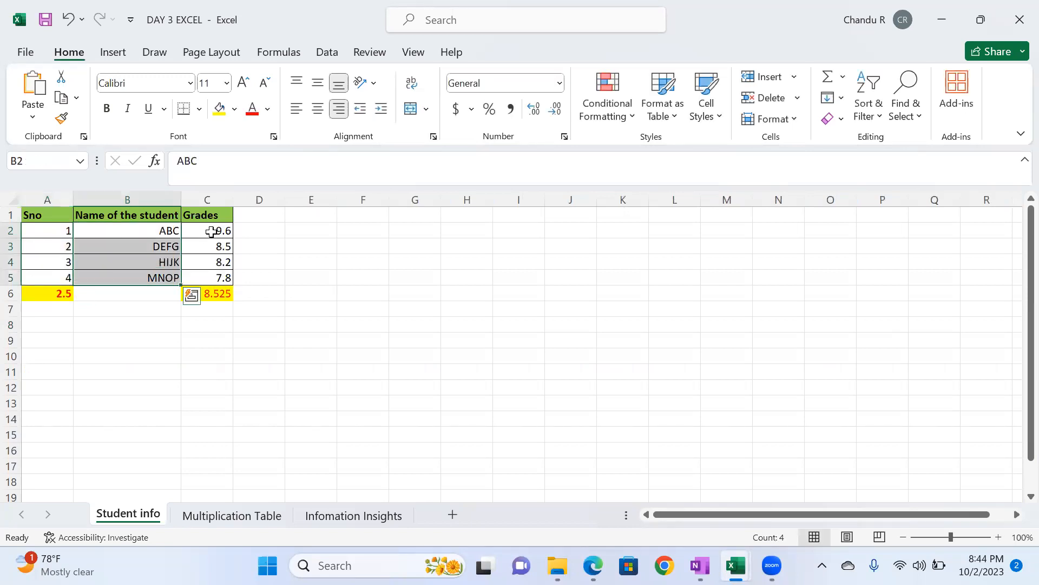
left_click_drag(213, 231, 217, 281)
left_click(214, 292)
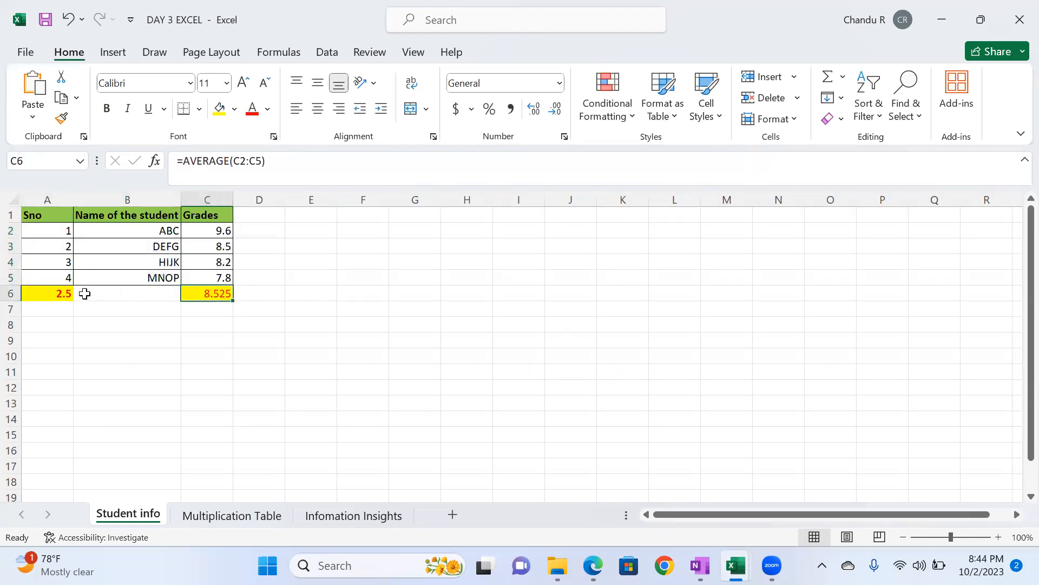
left_click(65, 293)
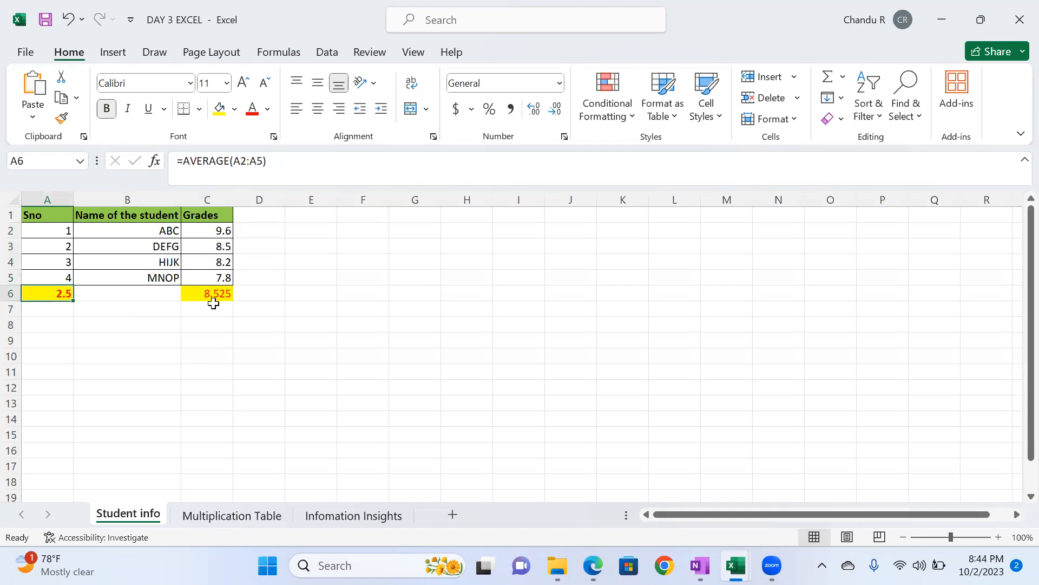
left_click(215, 299)
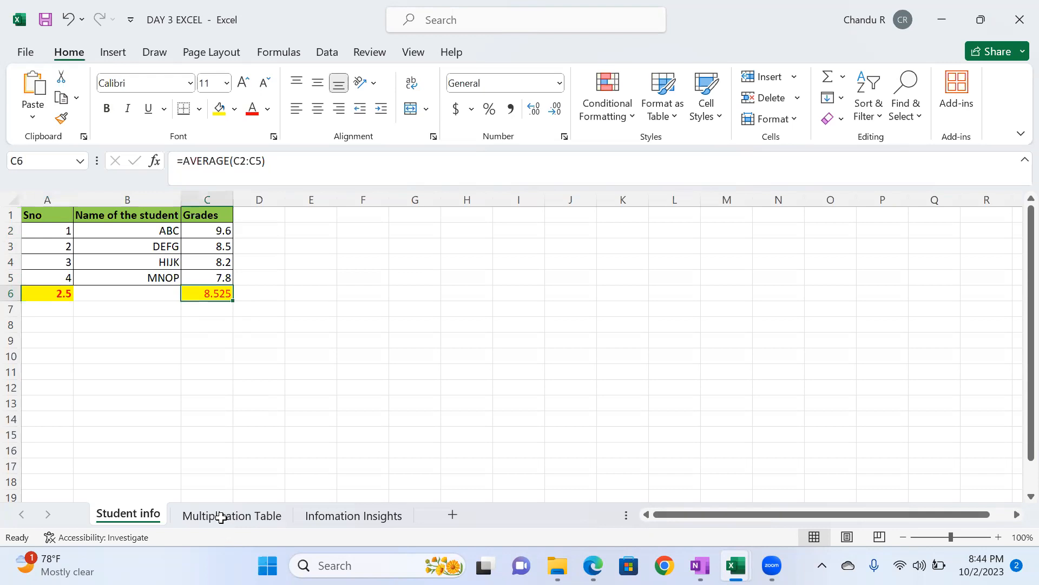
- Examine the Multiplication Table sheet down to the highlighted products in Column4
left_click(221, 517)
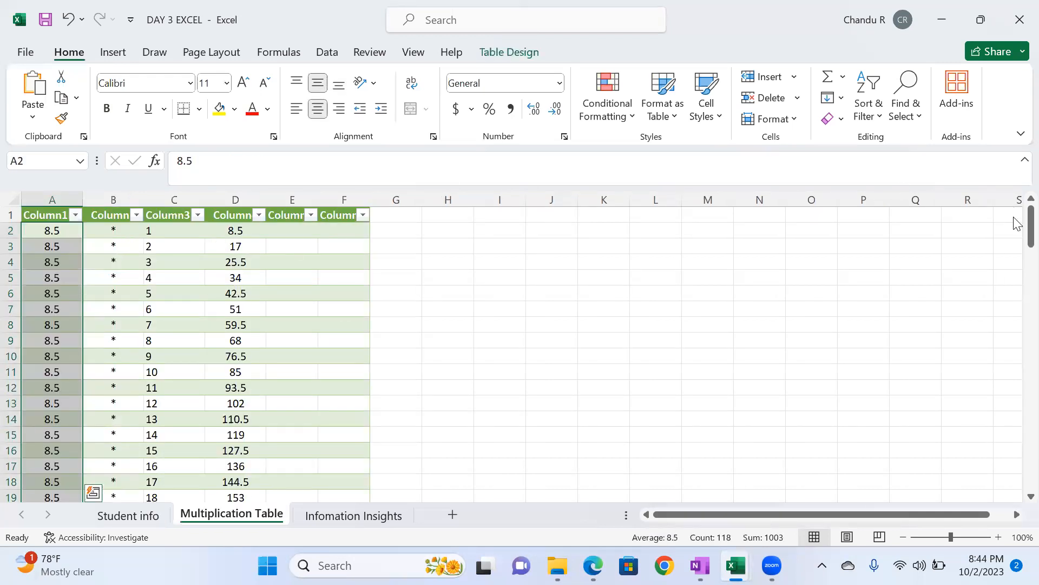
scroll(1016, 260, "down", 1)
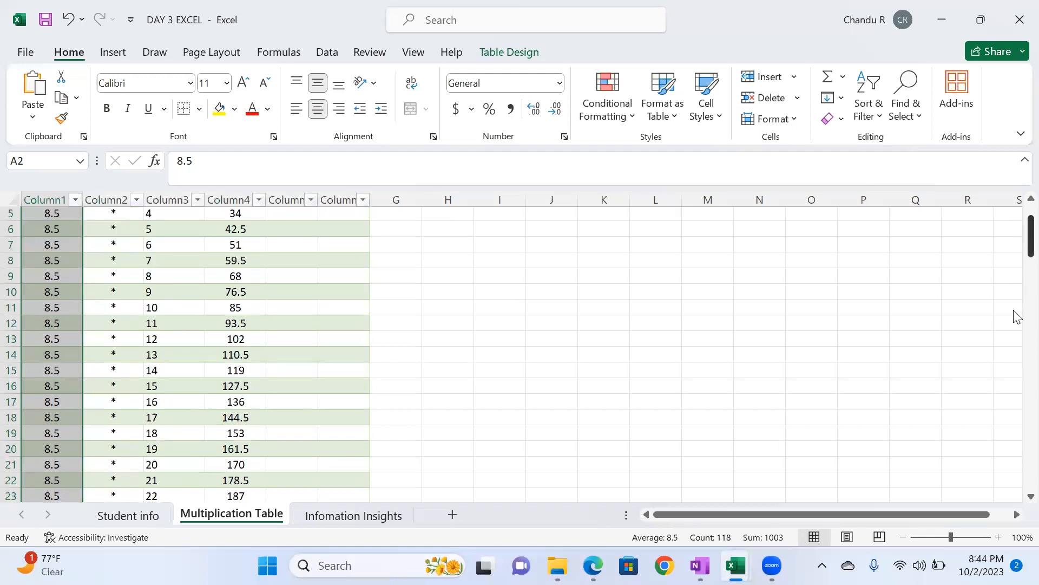
scroll(1017, 332, "down", 15)
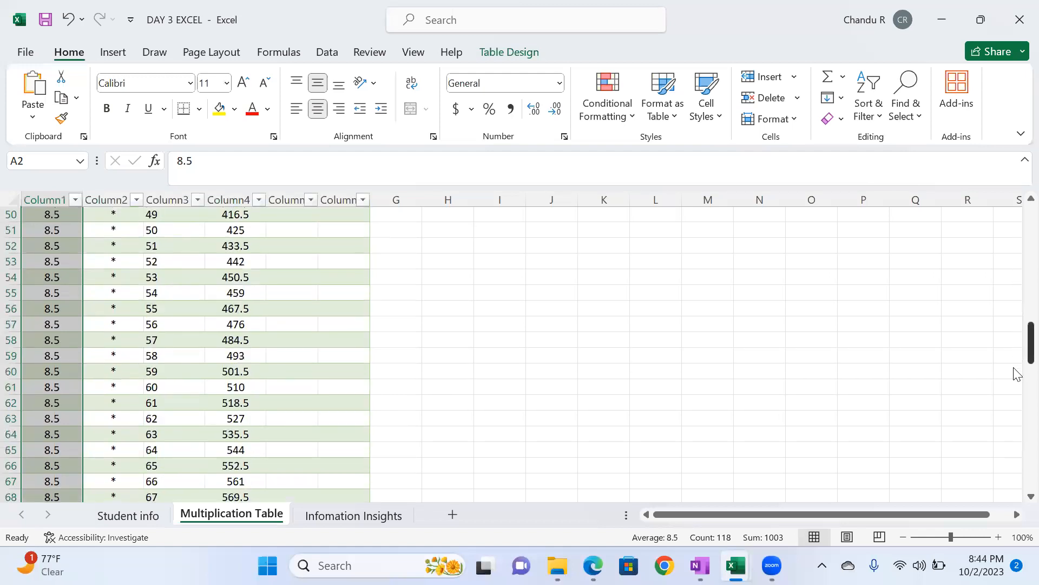
scroll(1015, 387, "down", 5)
scroll(1016, 466, "down", 10)
scroll(1015, 487, "down", 1)
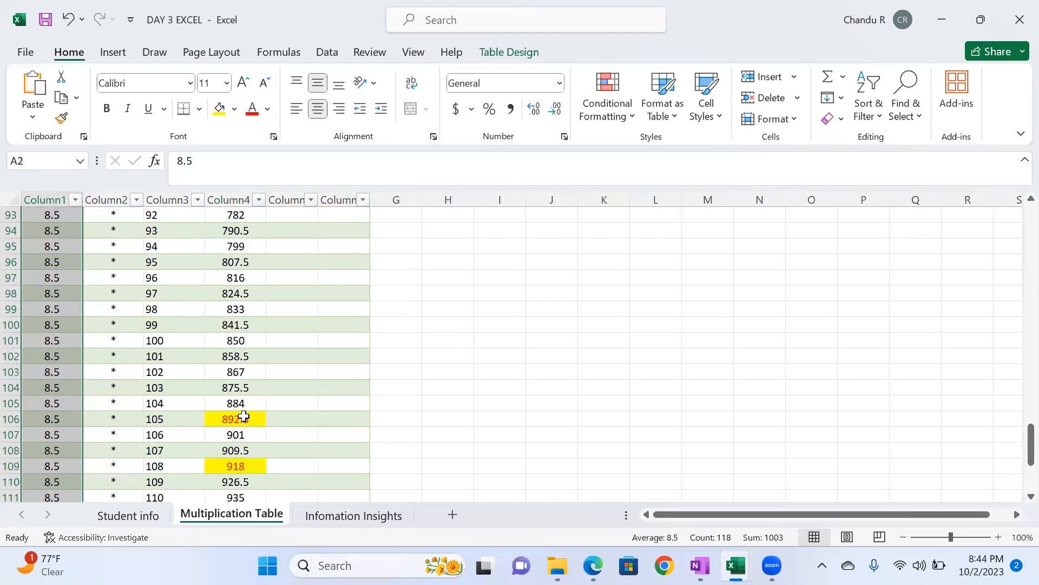
- Go to the total row below the multiplication table and inspect the formula in F120
left_click(244, 415)
key("Down")
key("Down")
key("Down")
key("Down")
key("Down")
key("Down")
key("Down")
key("Down")
key("Down")
key("Down")
key("Down")
key("Down")
key("Down")
key("Down")
key("Down")
key("Down")
key("Down")
key("Down")
key("Down")
key("Down")
key("Down")
key("Down")
key("Up")
key("Up")
key("Up")
key("Up")
key("Up")
key("Up")
key("Up")
key("Up")
key("Up")
key("Up")
key("Up")
key("Up")
key("Up")
key("Up")
key("Up")
key("Up")
key("Up")
key("Up")
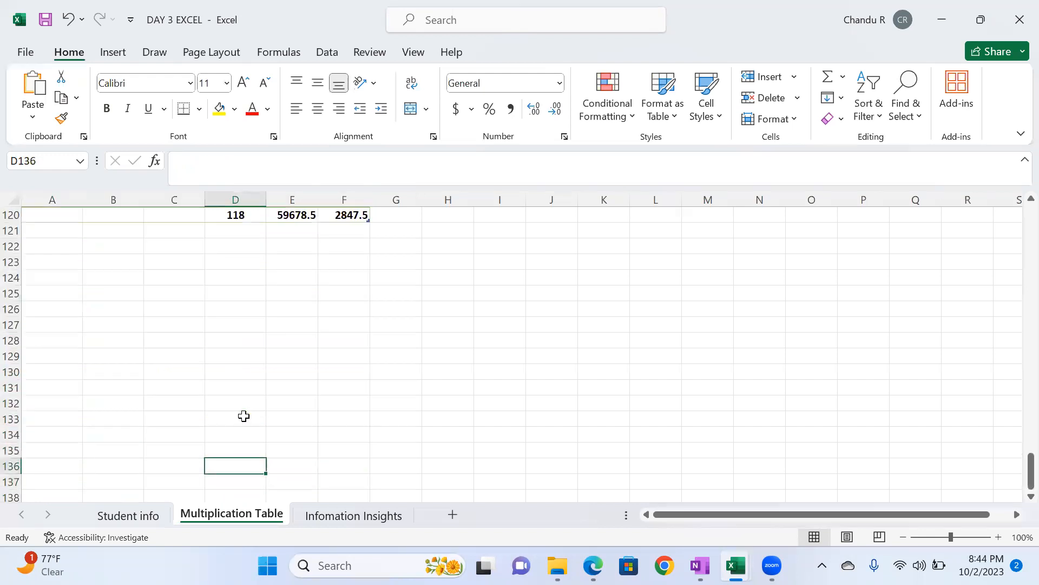
key("Down")
key("Right")
key("Right")
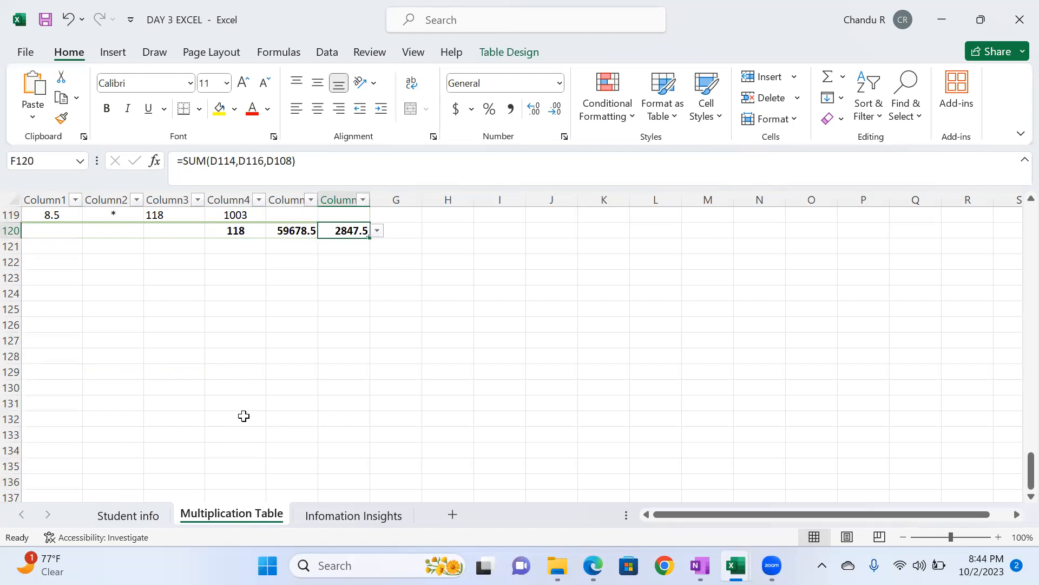
- Inspect the sum formula in E120 of the multiplication table's total row and the cells above F120
key("Left")
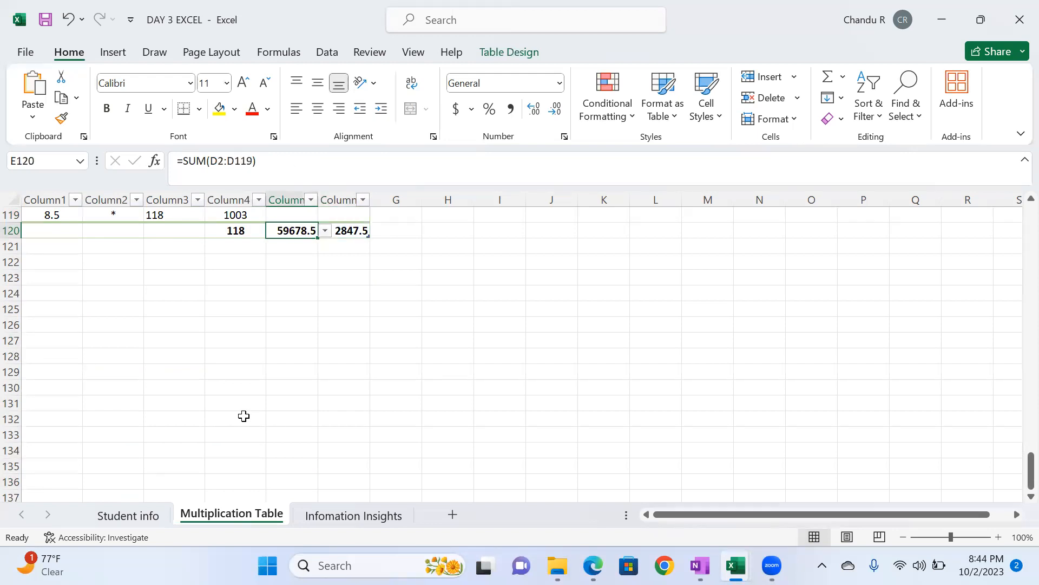
key("Right")
key("Up")
key("Up")
key("Up")
key("Up")
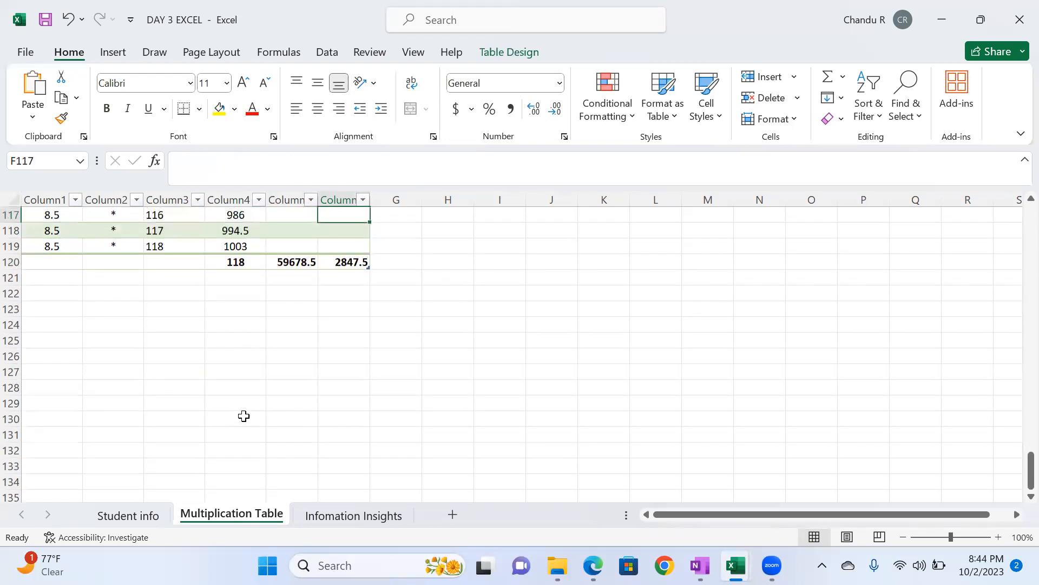
- Go to the Infomation Insights sheet and compare the total-questions formula in A11 with the Number of questions asked column
left_click(349, 513)
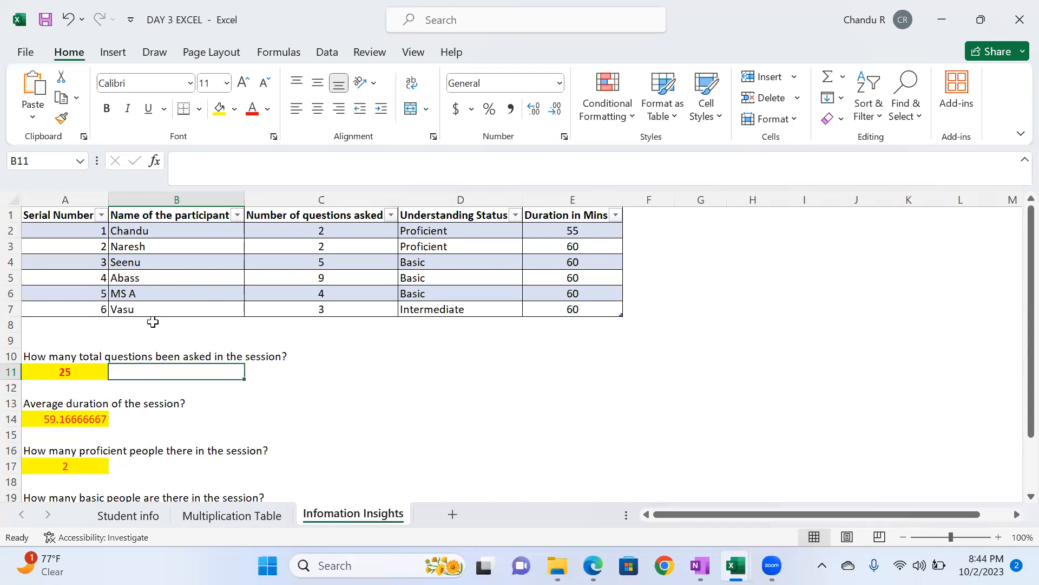
left_click(82, 371)
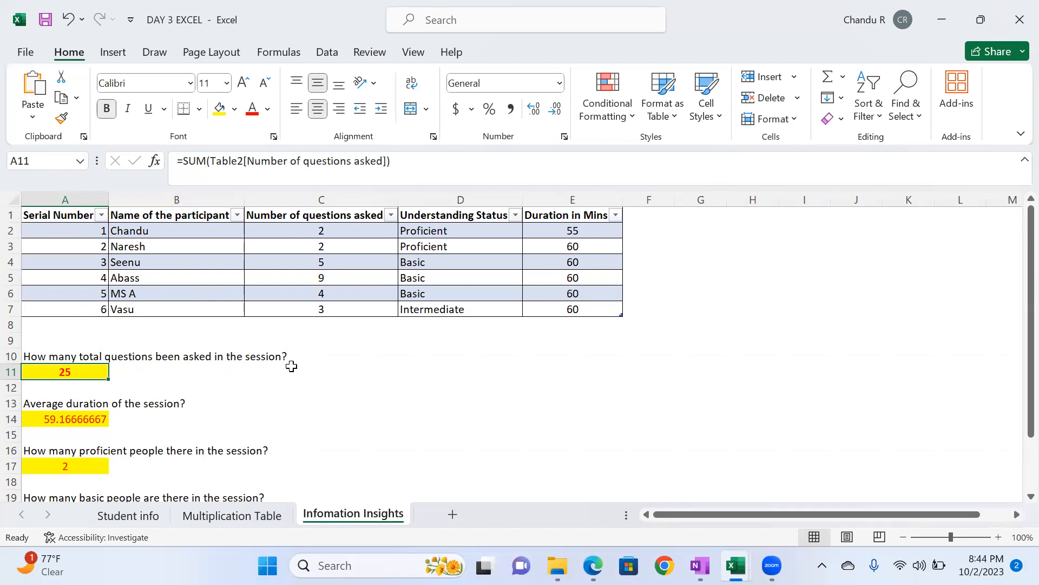
left_click(341, 233)
left_click_drag(341, 232, 335, 304)
left_click(335, 303)
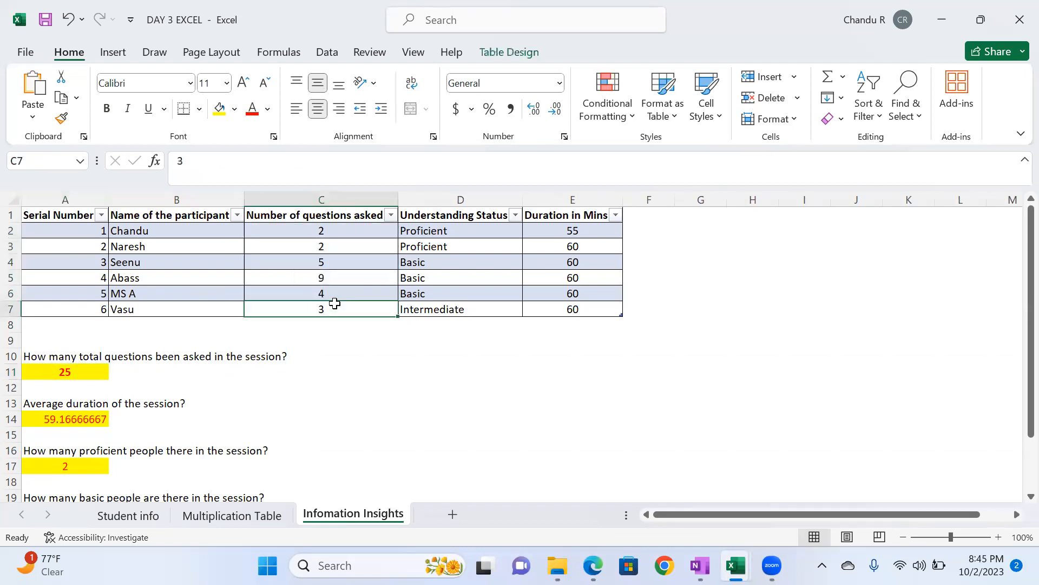
- Inspect the average session duration formula in A14 and the Duration in Mins values in E2:E7
left_click(90, 415)
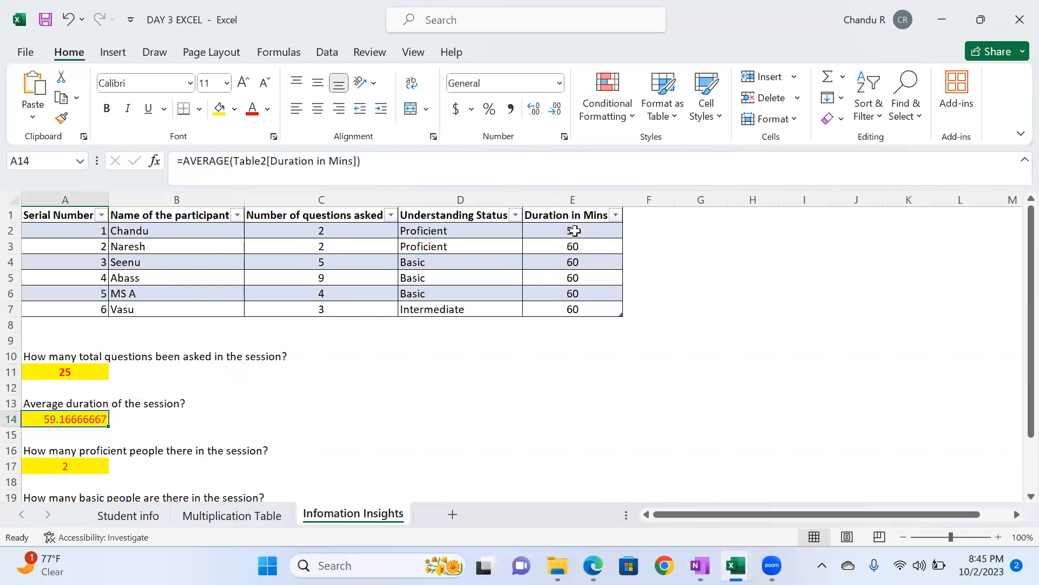
left_click_drag(574, 230, 575, 291)
left_click_drag(575, 304, 575, 306)
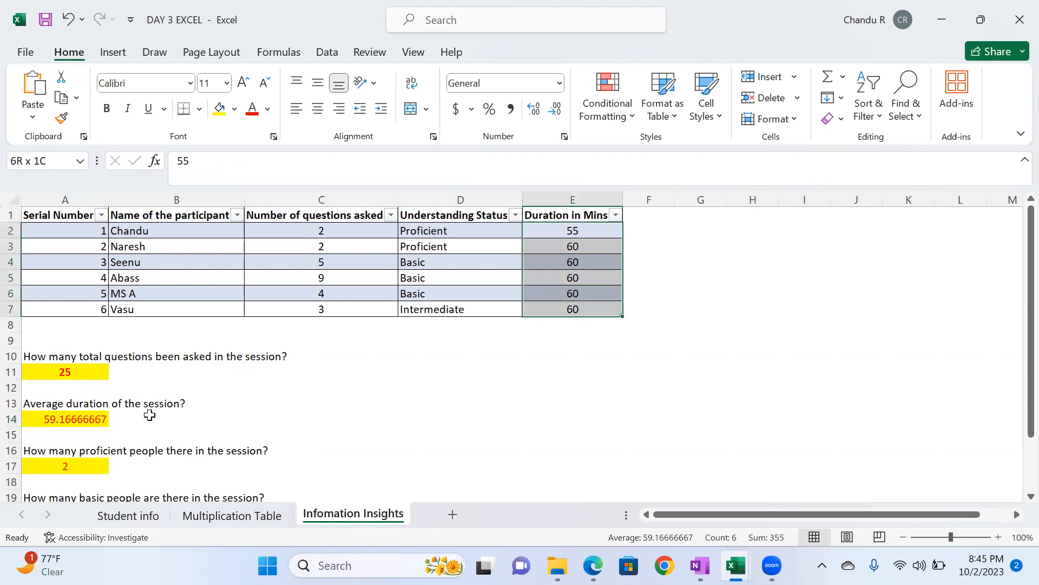
- Check the COUNTIF formula for proficient people in A17 against the Understanding Status column
left_click(70, 464)
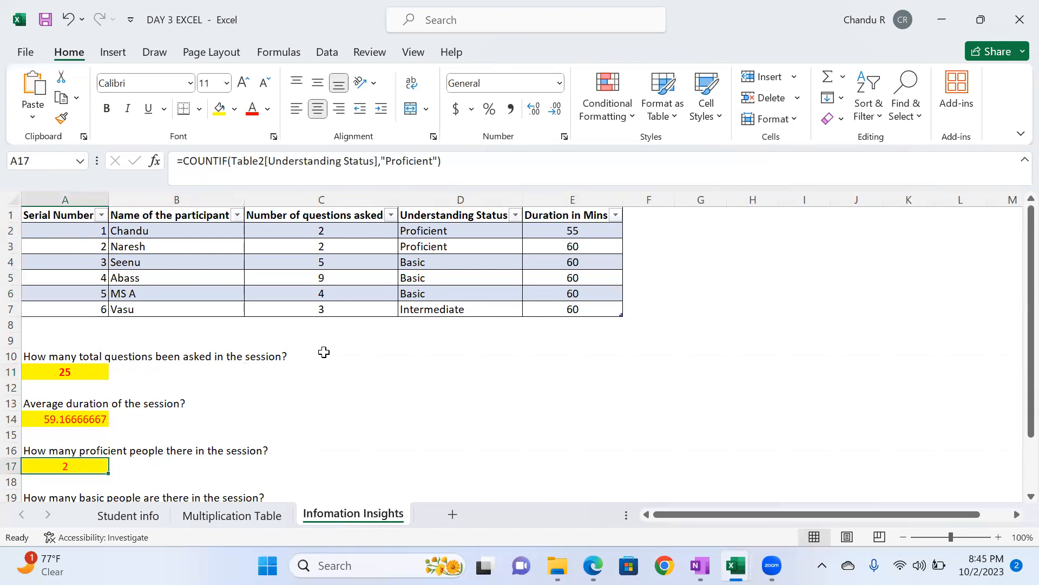
left_click_drag(445, 233, 453, 310)
left_click(450, 298)
left_click(78, 471)
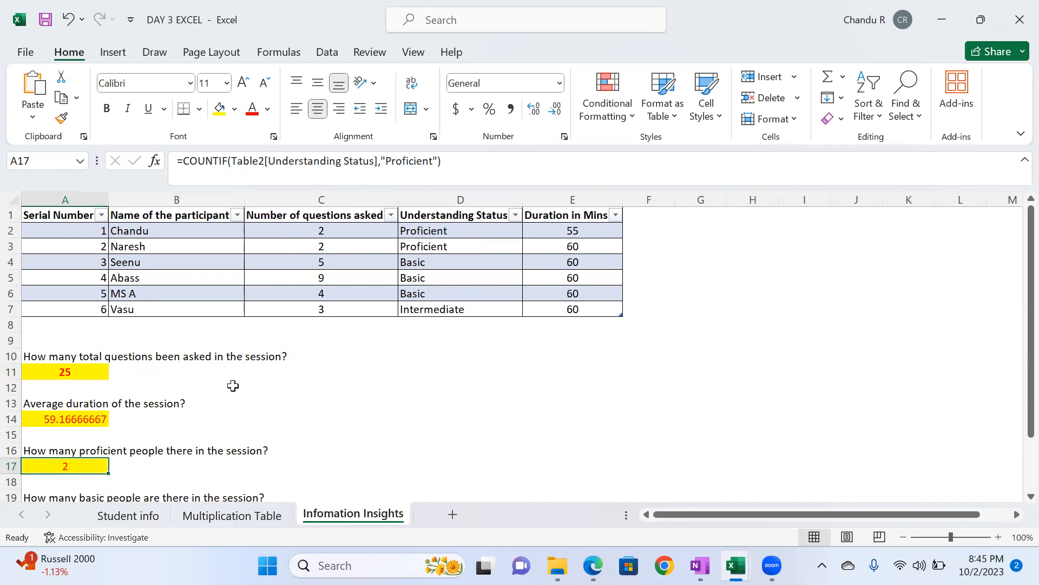
- Examine the basic-people COUNTIF formula in A20 and the question about different understanding statuses in A22
key("Down")
key("Down")
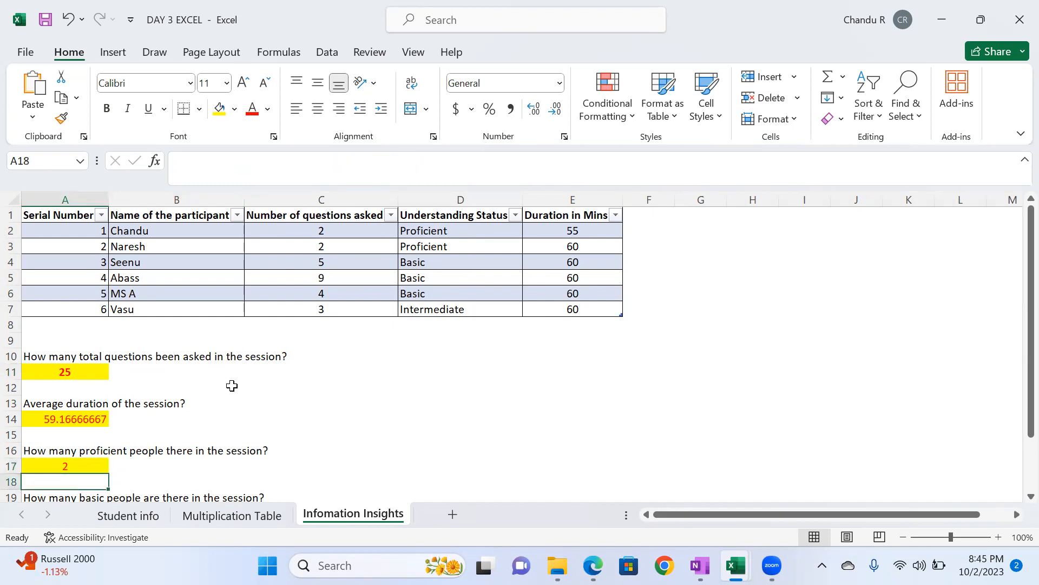
key("Down")
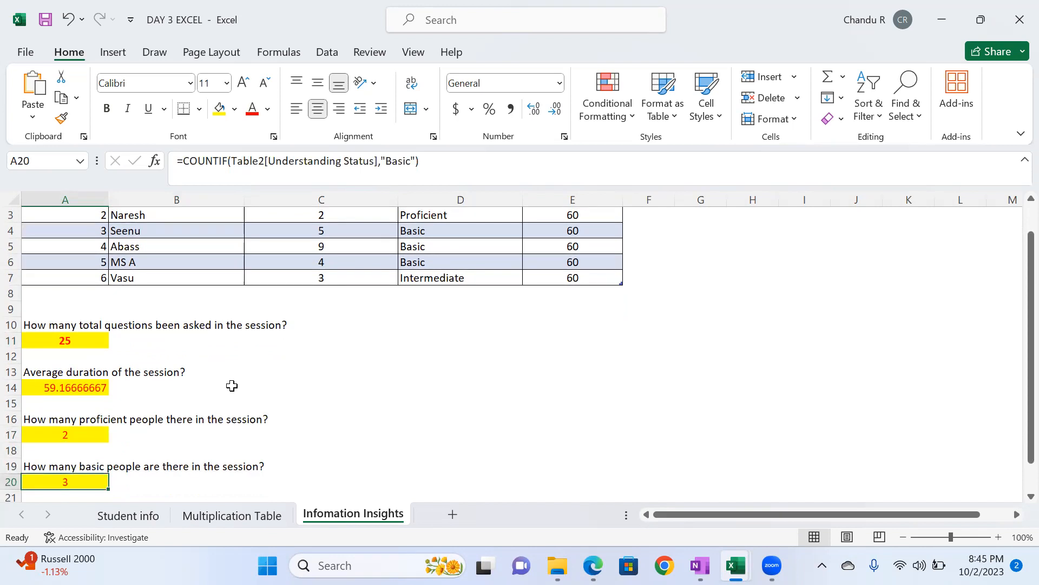
key("Down")
key("Down")
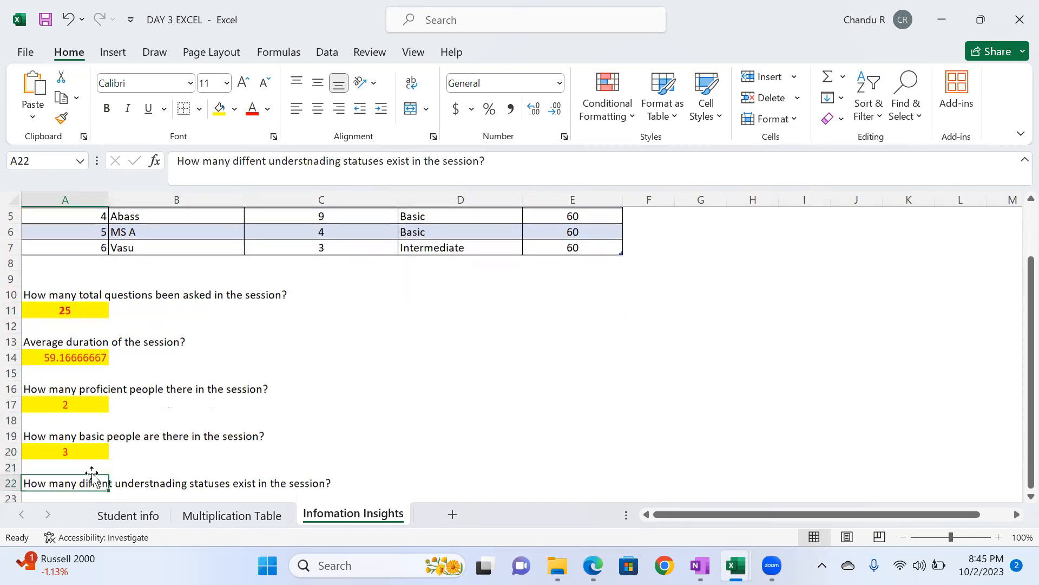
key("Down")
key("Down")
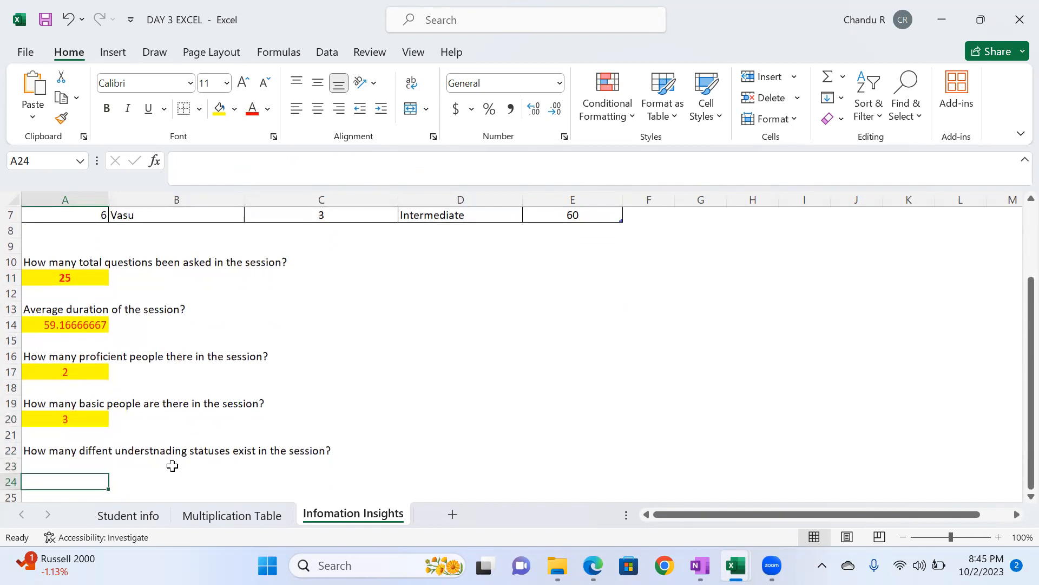
key("Up")
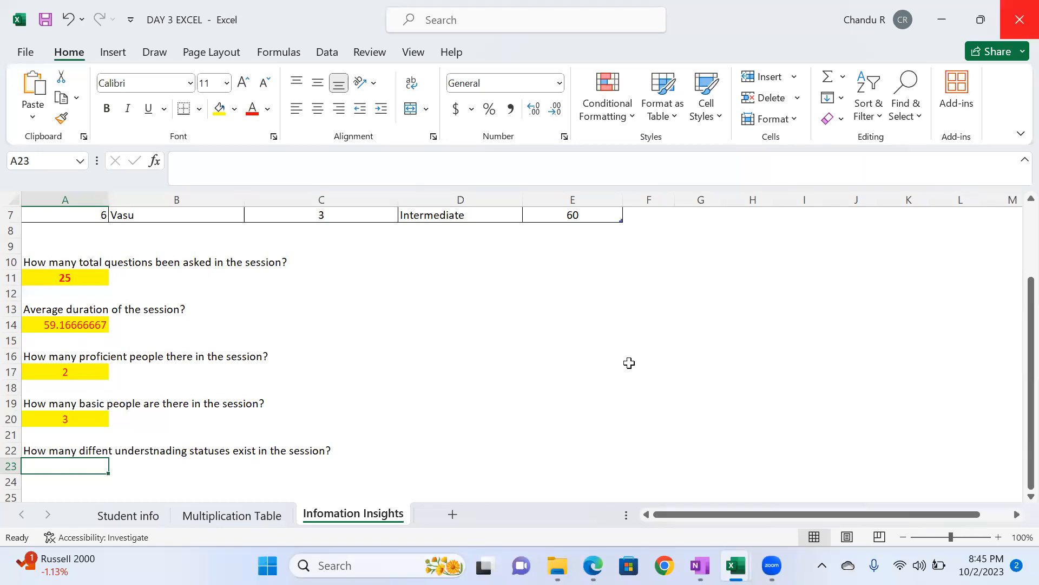
- Leave the DAY 3 EXCEL workbook and open DAY 4 EXCEL
left_click(954, 8)
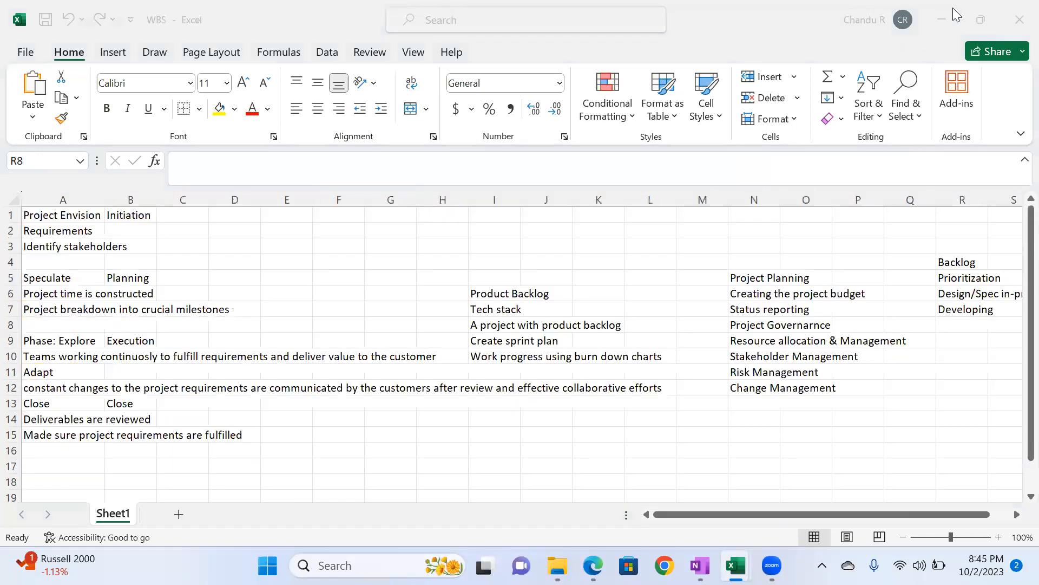
left_click(243, 185)
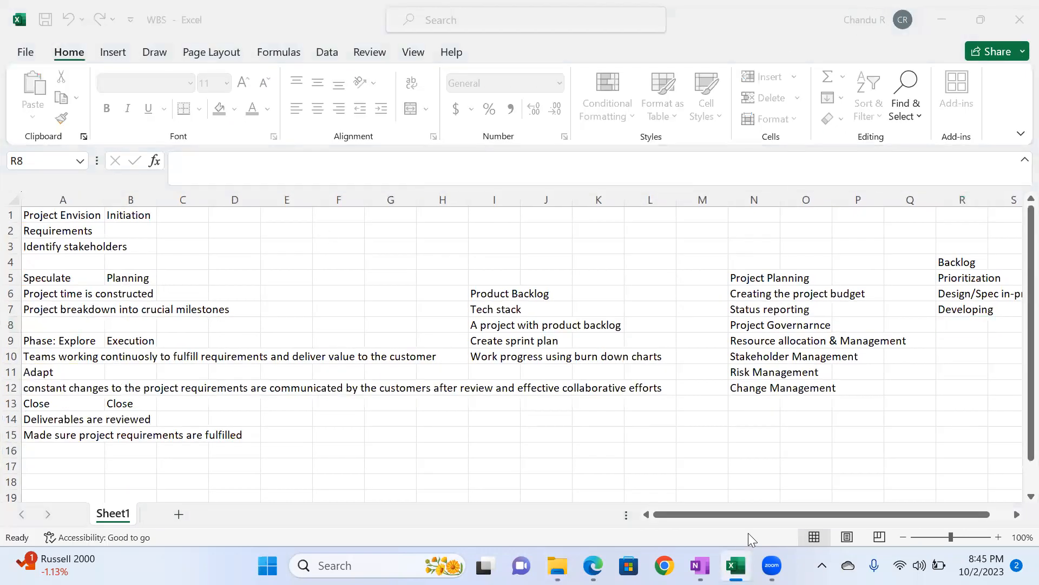
left_click(761, 494)
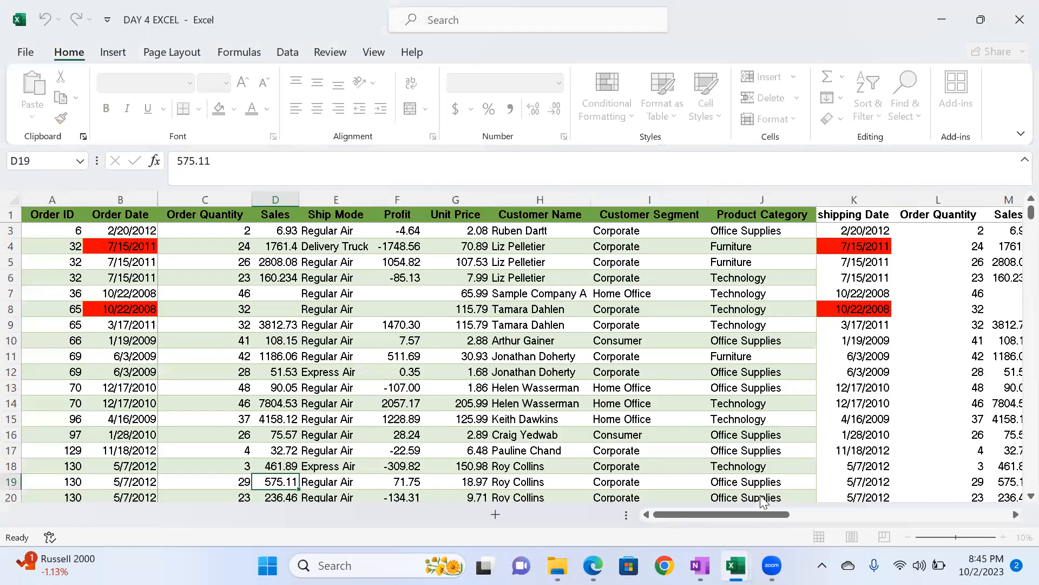
left_click(720, 428)
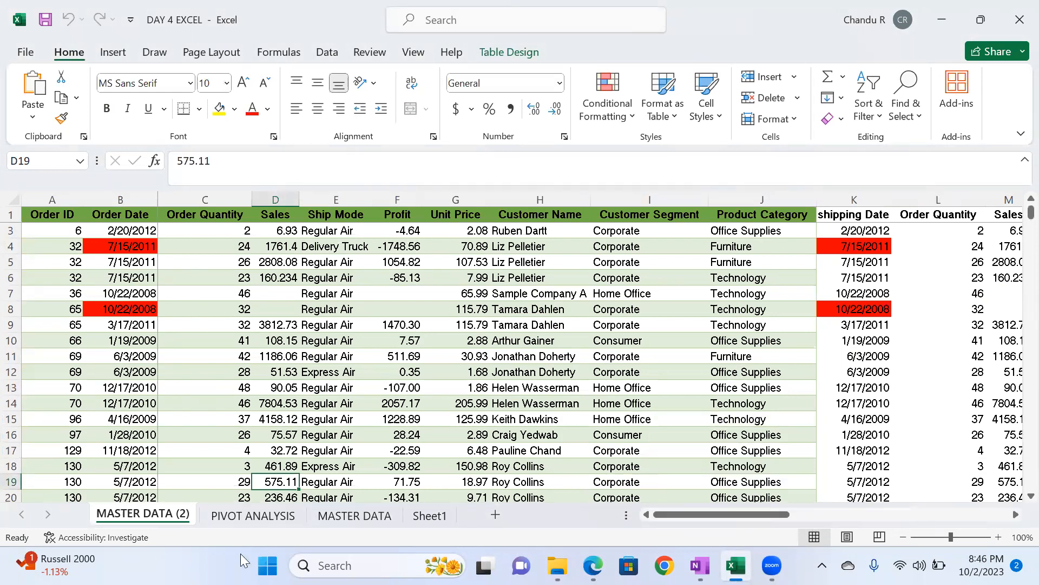
- Examine the pivot table, sparklines, Ship Mode slicer and Consumer pie chart on PIVOT ANALYSIS, plus the headers and shortcut notes on MASTER DATA
left_click(259, 519)
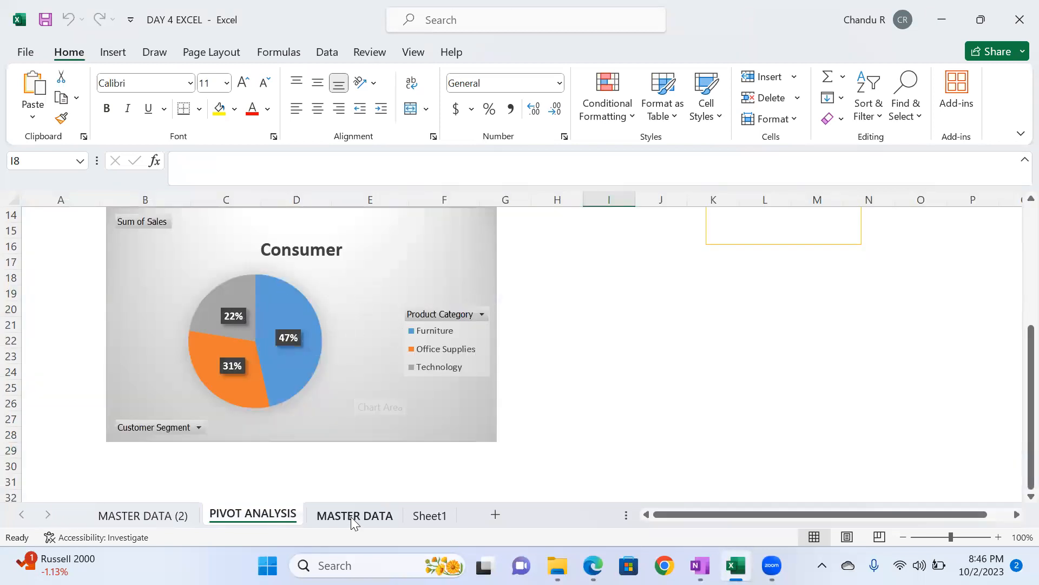
key("ctrl+Page_Down")
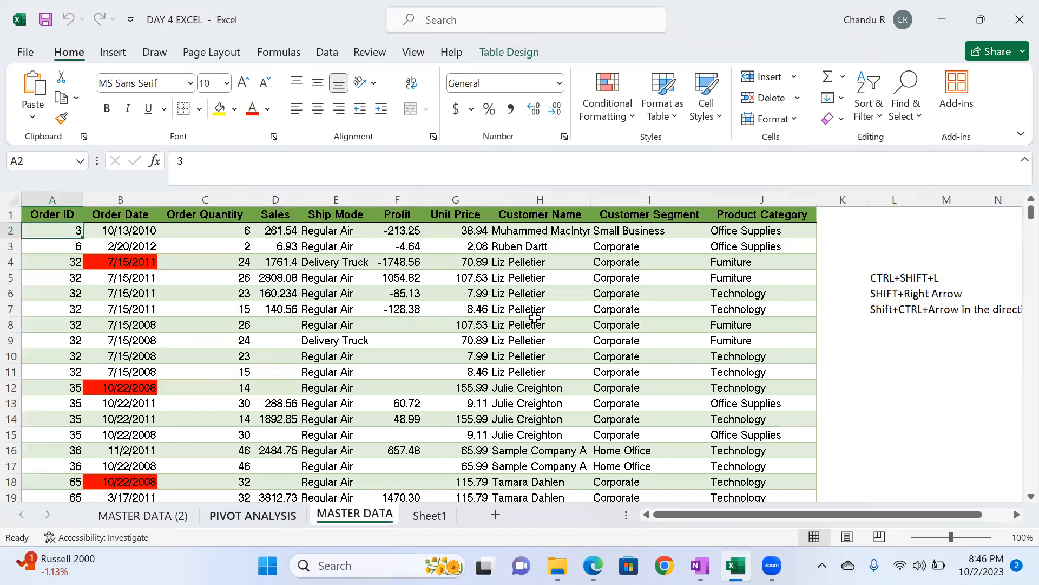
key("ctrl+Page_Up")
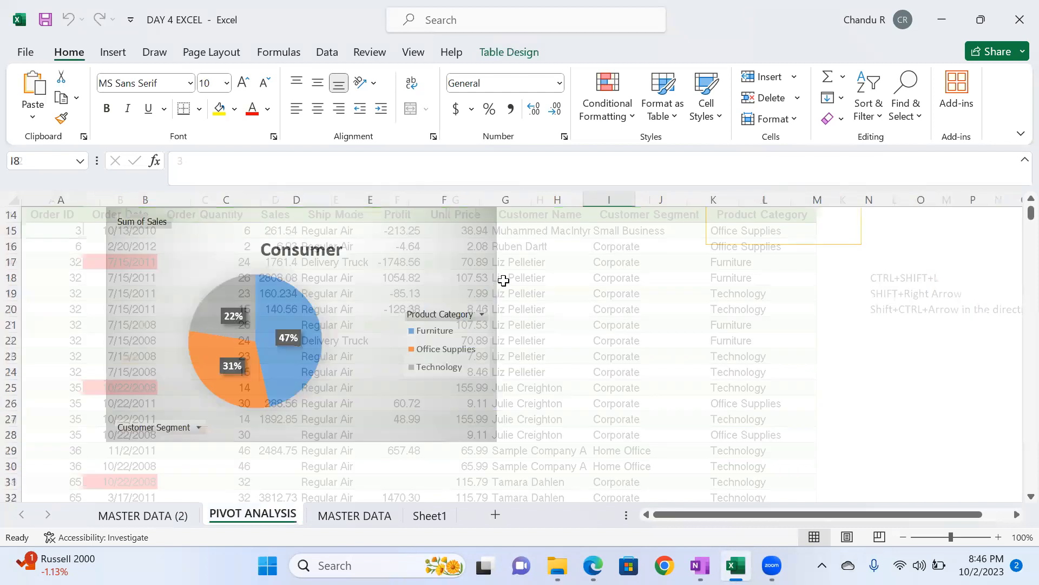
scroll(520, 319, "up", 2)
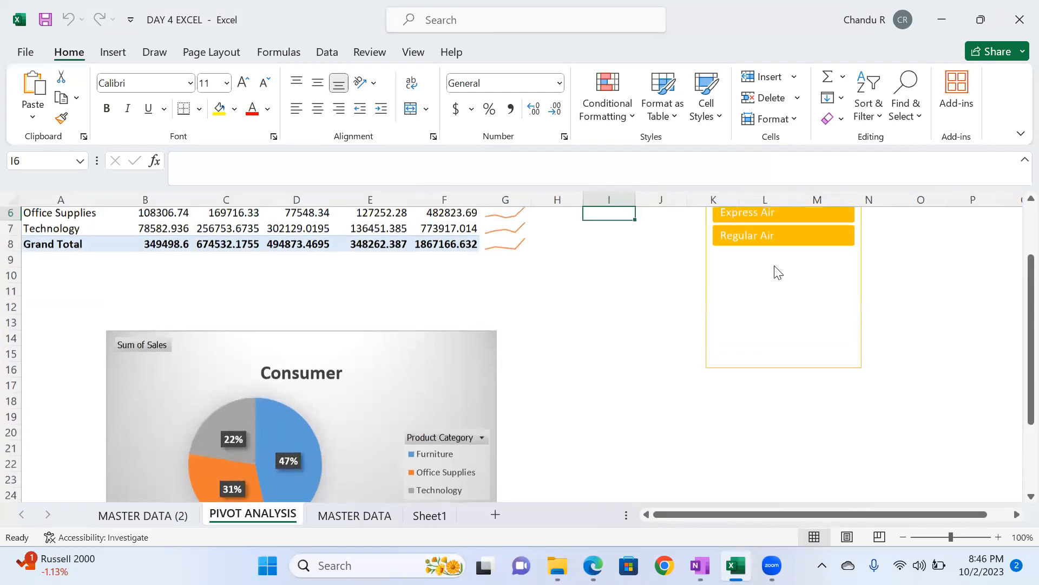
scroll(778, 274, "up", 1)
scroll(769, 295, "up", 1)
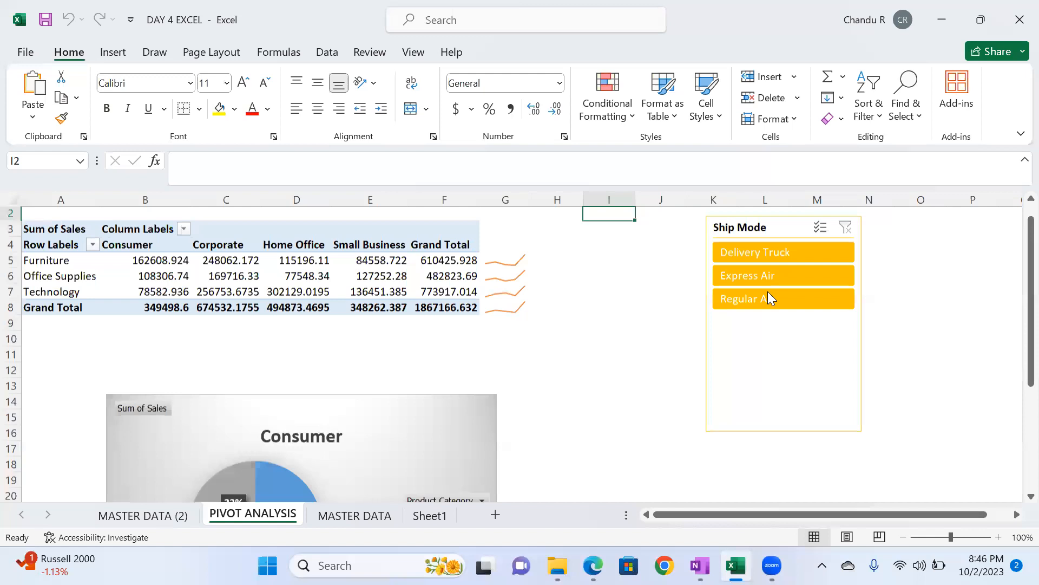
left_click(505, 261)
scroll(508, 344, "up", 1)
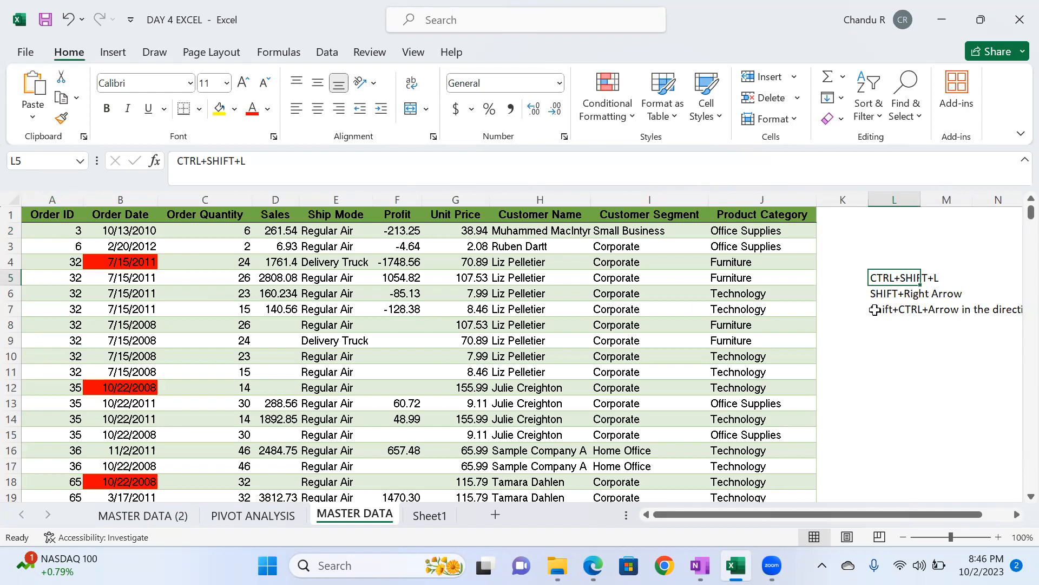
left_click(687, 217)
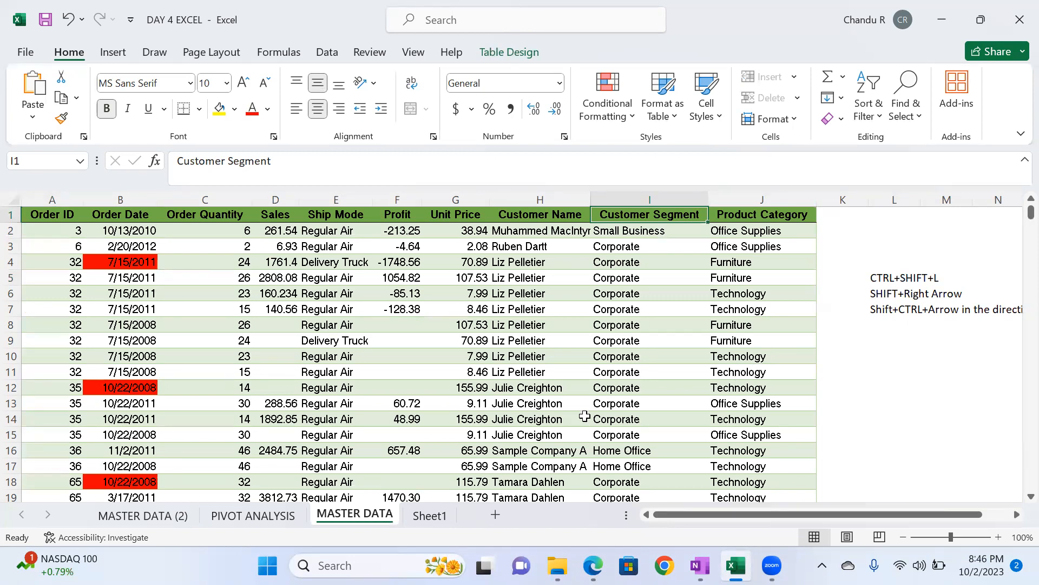
- Close the DAY 4 EXCEL workbook without saving and open DAY 5 EXCEL, dismissing its Office license notice
left_click(1020, 21)
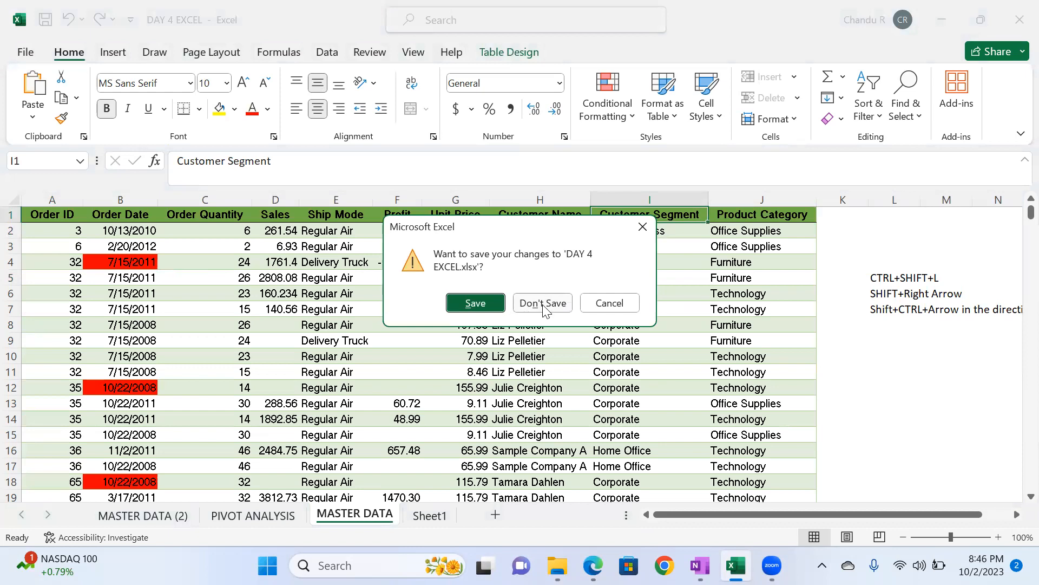
left_click(536, 304)
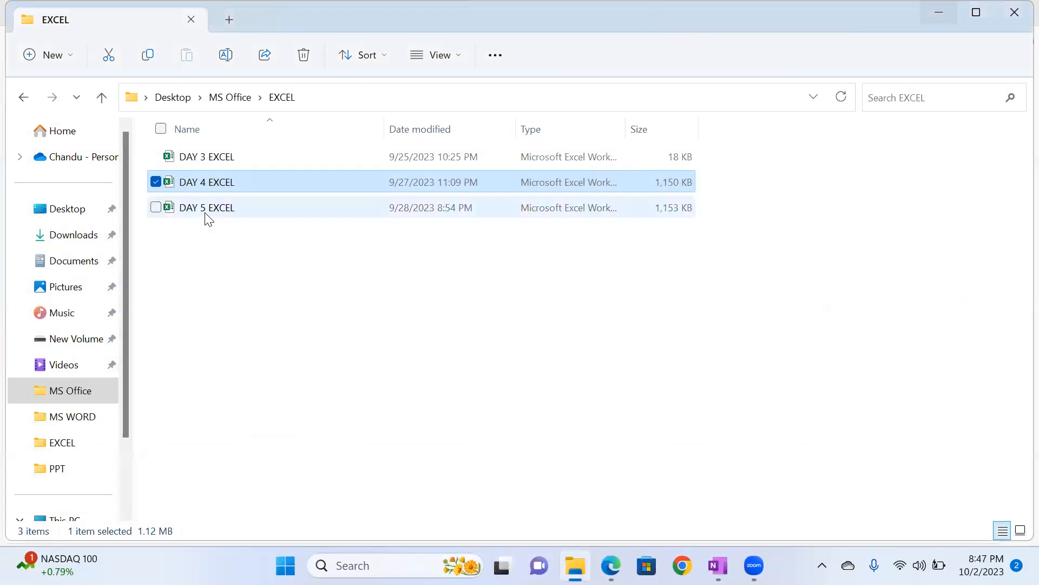
double_click(206, 211)
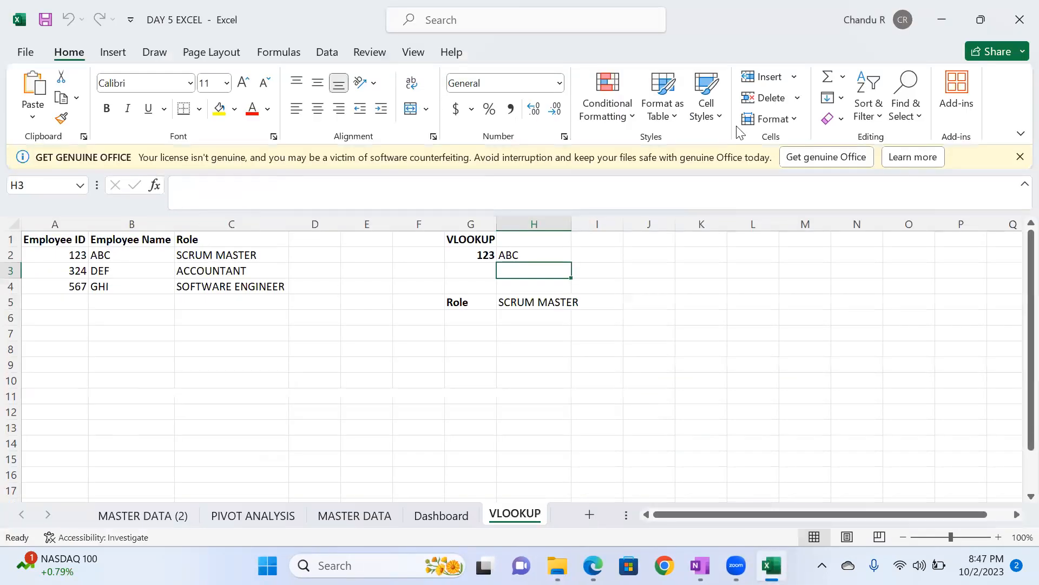
left_click(1019, 157)
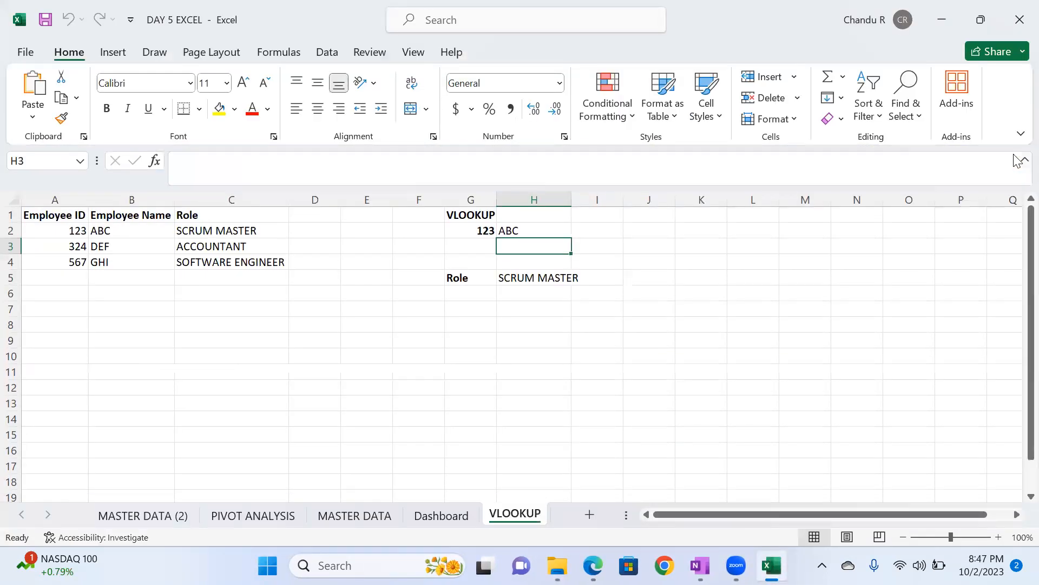
left_click(466, 359)
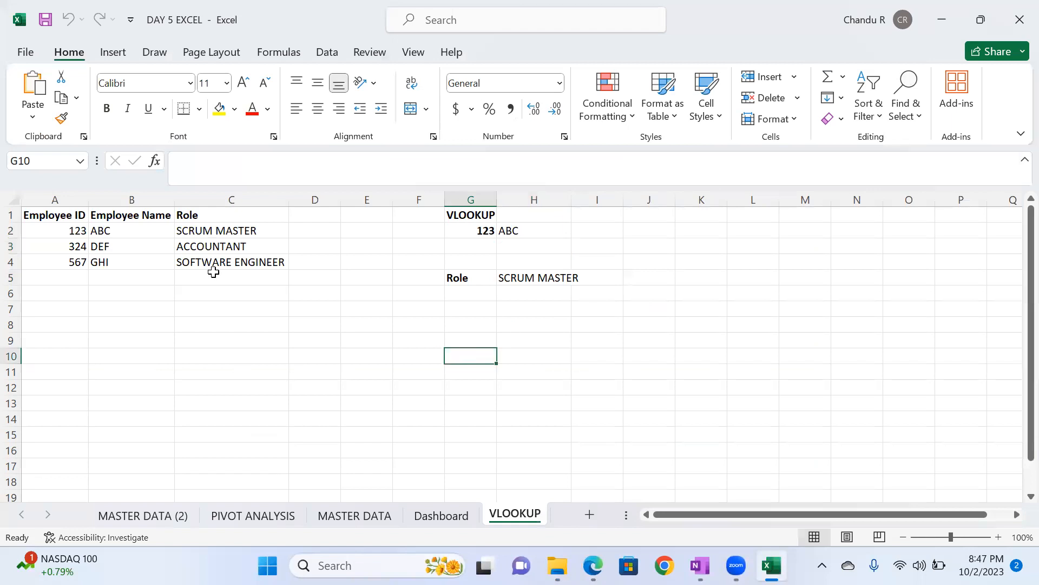
- View the Dashboard sheet briefly, return to VLOOKUP and compare the Employee ID in A2 with the lookup value in G2
left_click(440, 517)
left_click(517, 516)
left_click(77, 233)
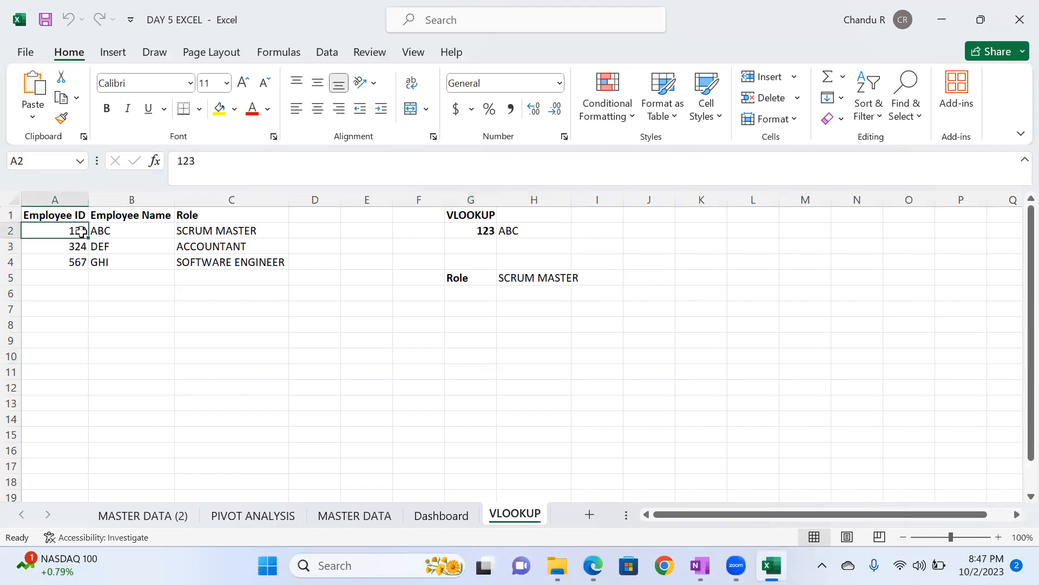
left_click(482, 230)
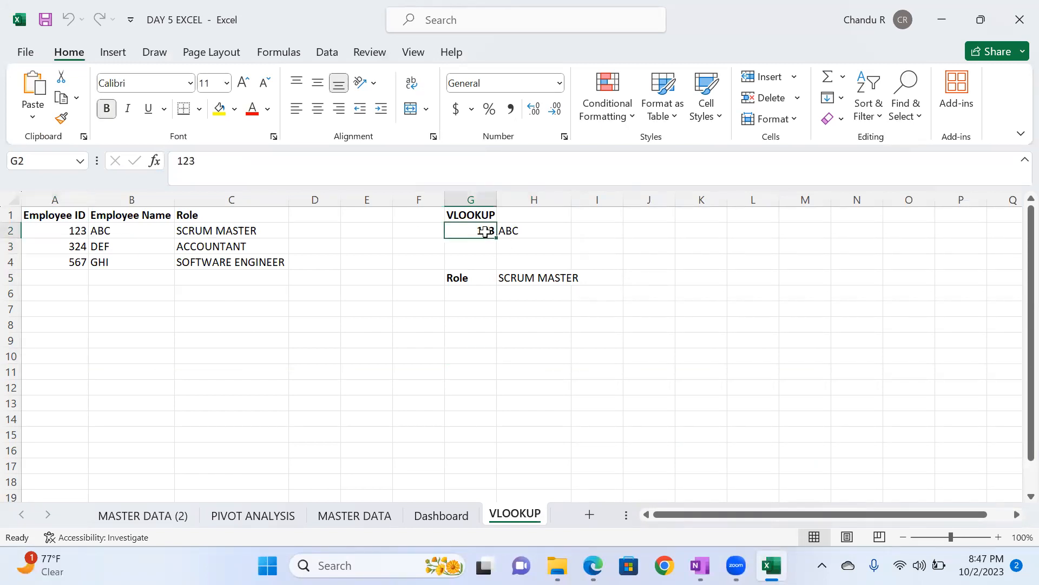
- Examine the VLOOKUP formula in H2, focusing on its lookup value G2 and table array $A$1:$C$4, leaving it unedited
left_click(518, 230)
left_click(359, 158)
left_click_drag(304, 155, 235, 155)
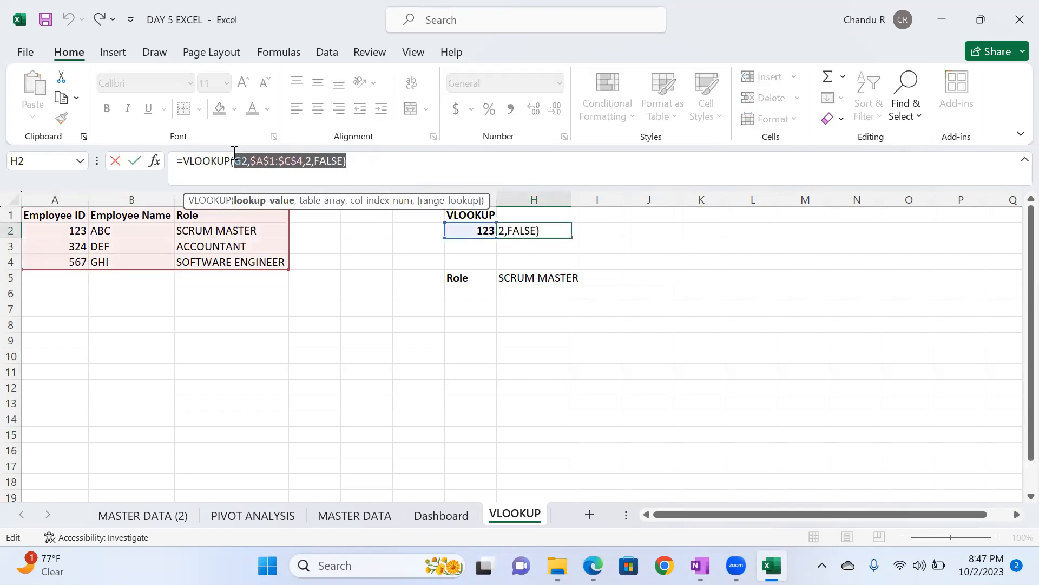
left_click(245, 161)
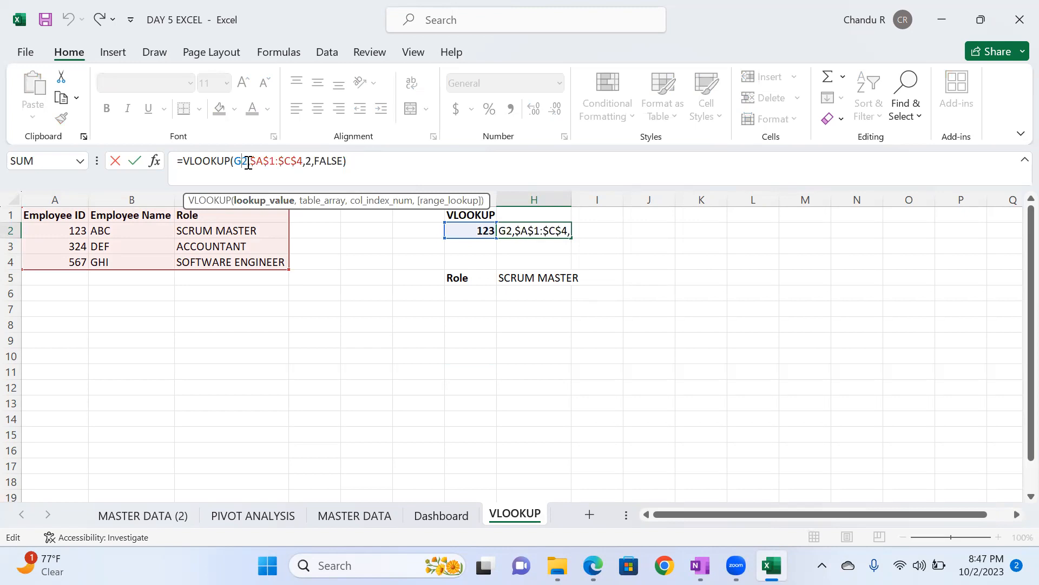
double_click(242, 162)
left_click_drag(250, 161, 303, 159)
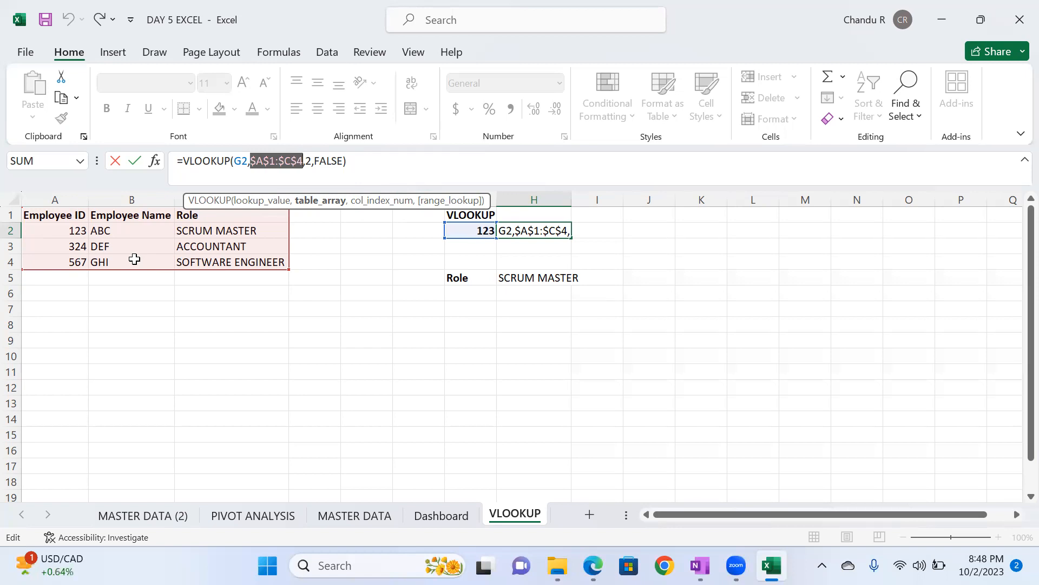
key("Return")
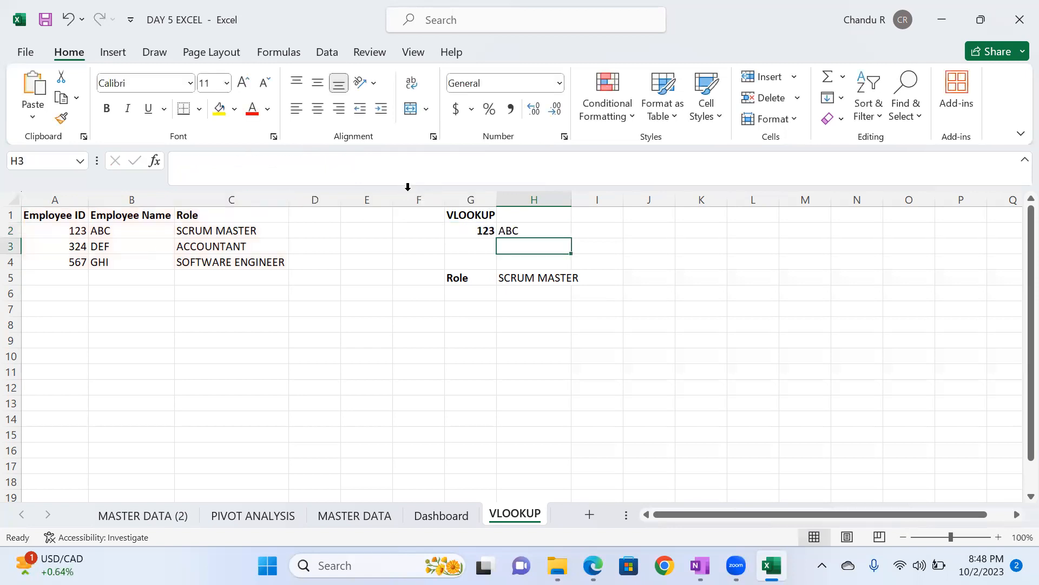
- Set the lookup value in G2 to 324 and compare the Role result with the table entry in C3
left_click(481, 230)
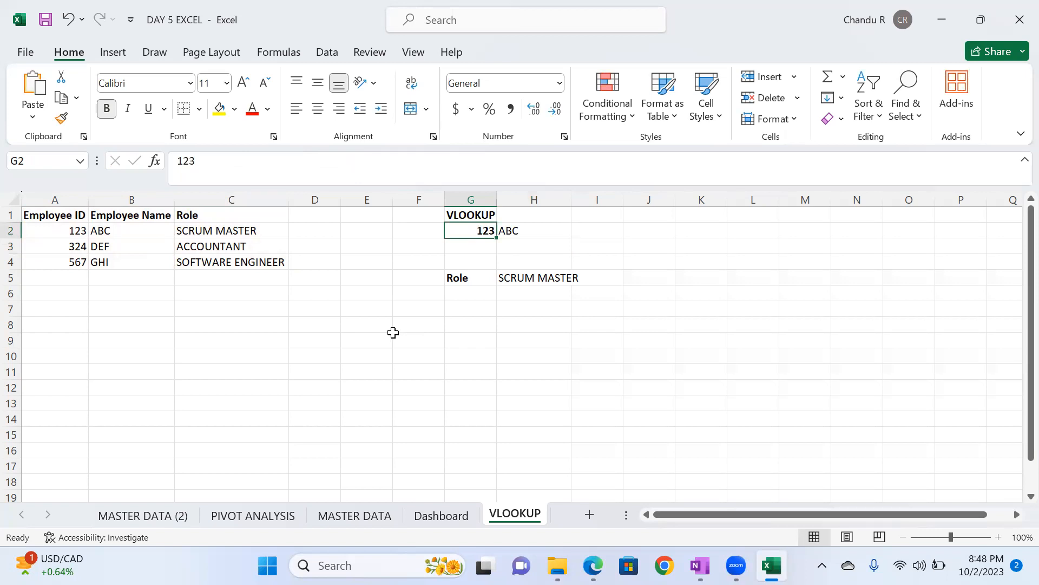
type("324")
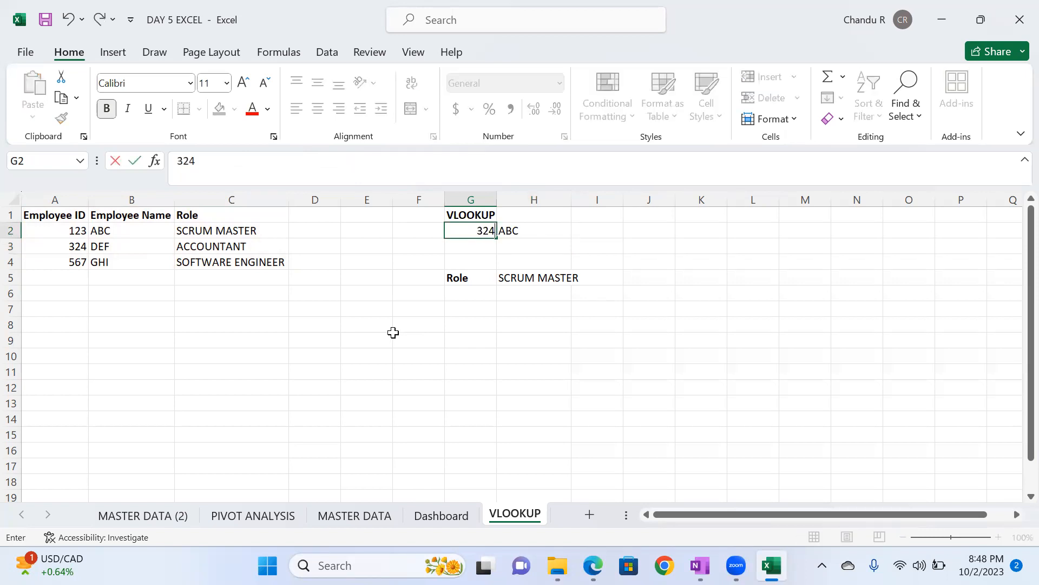
key("Return")
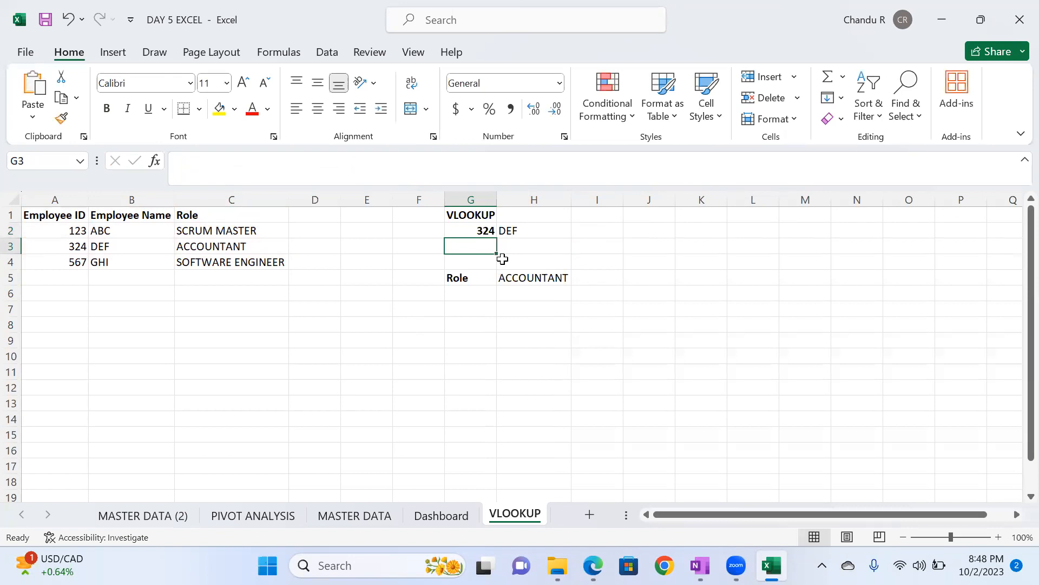
left_click(213, 241)
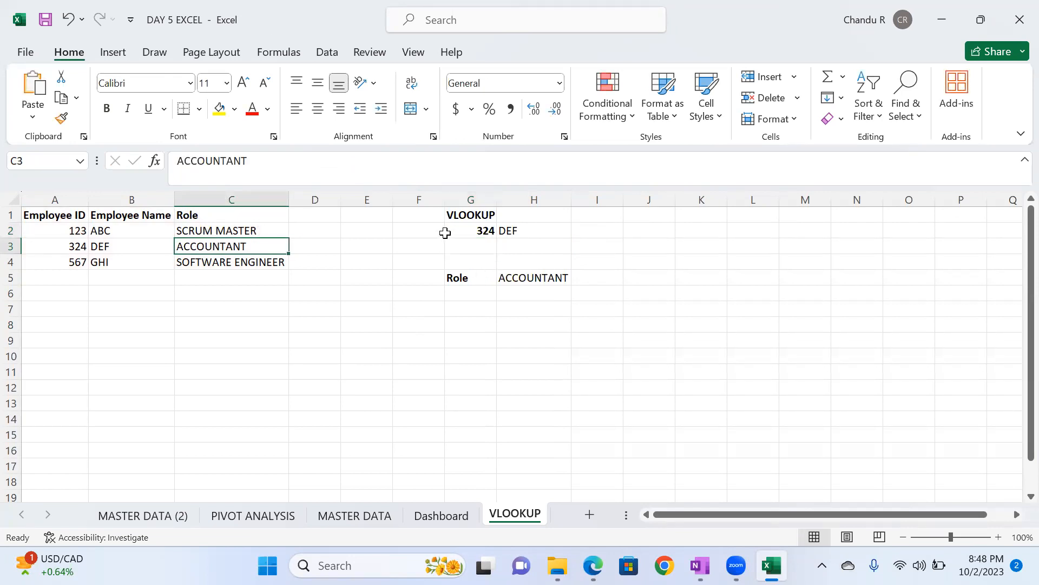
- Set the lookup value in G2 to 567 and check the employee name lookup in H2
left_click(472, 231)
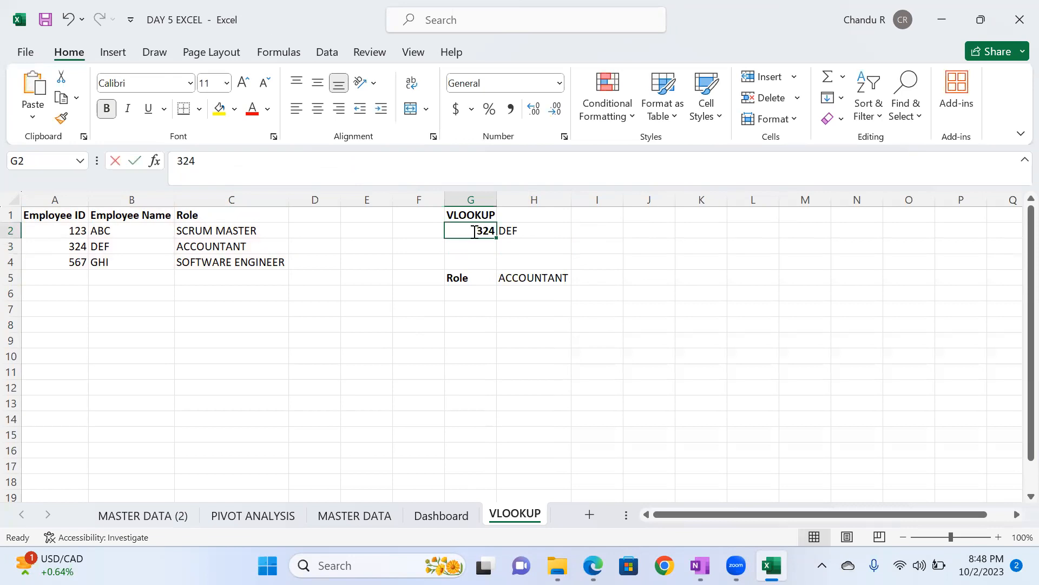
type("567")
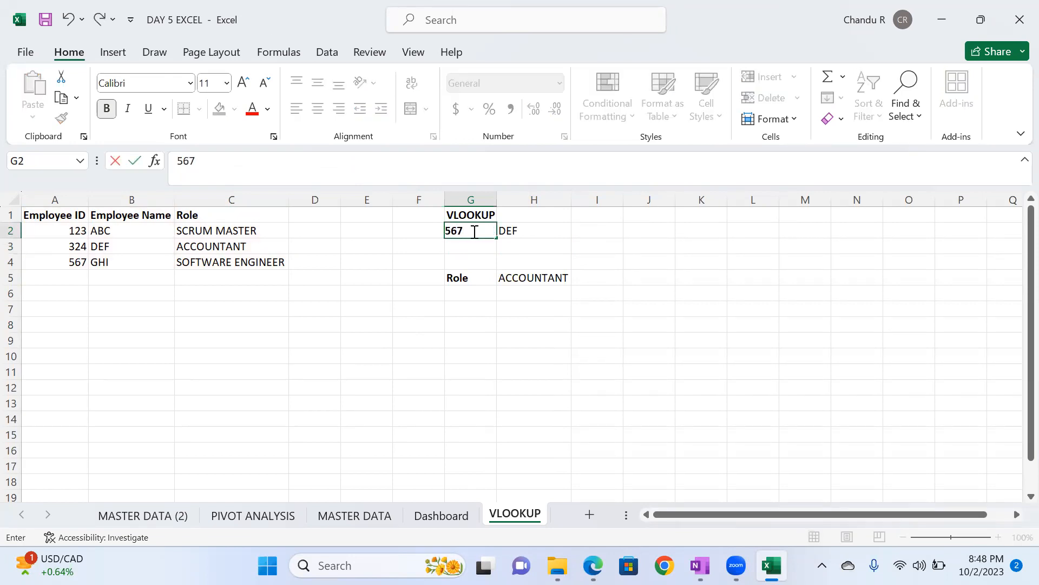
key("Return")
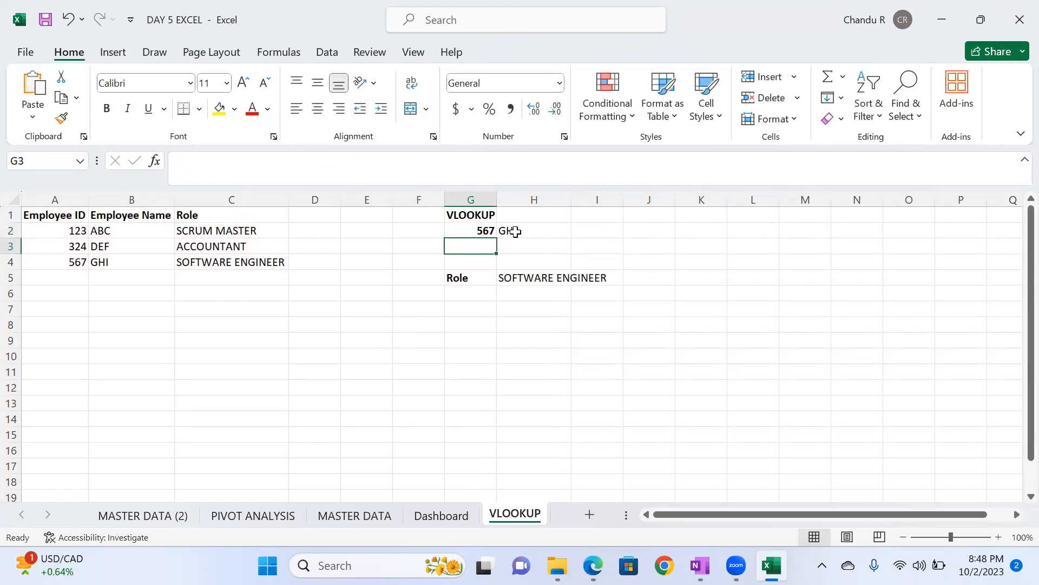
left_click(516, 231)
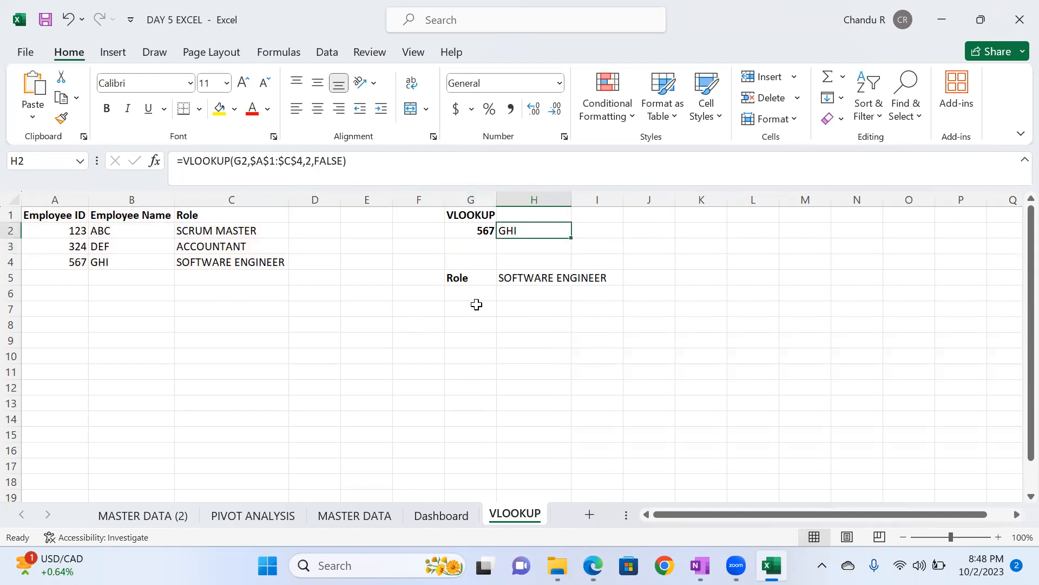
- Examine the Role lookup formula in H5, including its lookup value H2 and table array $B$1:$C$4, leaving it unedited
left_click(464, 277)
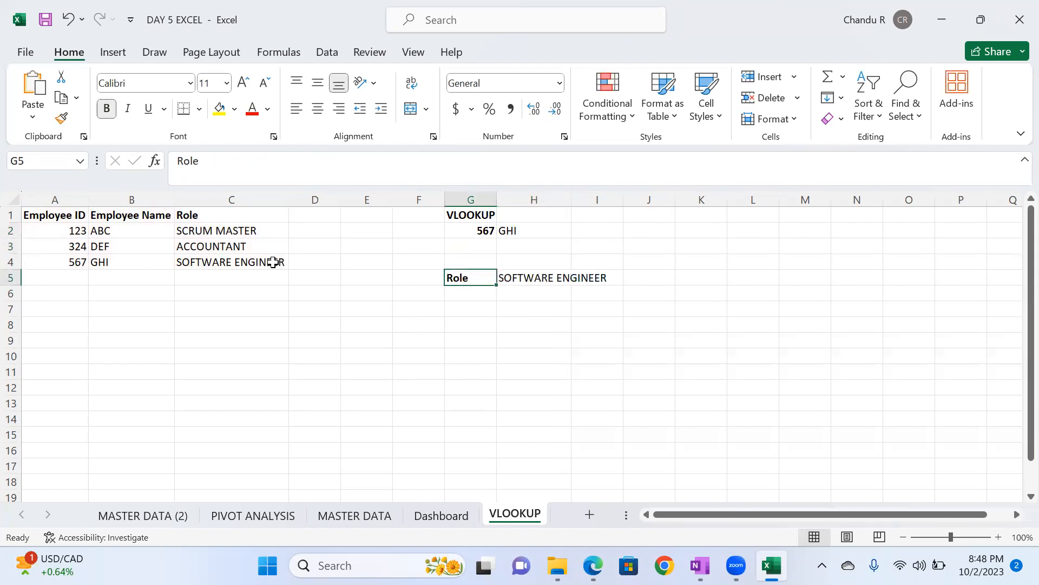
left_click(519, 282)
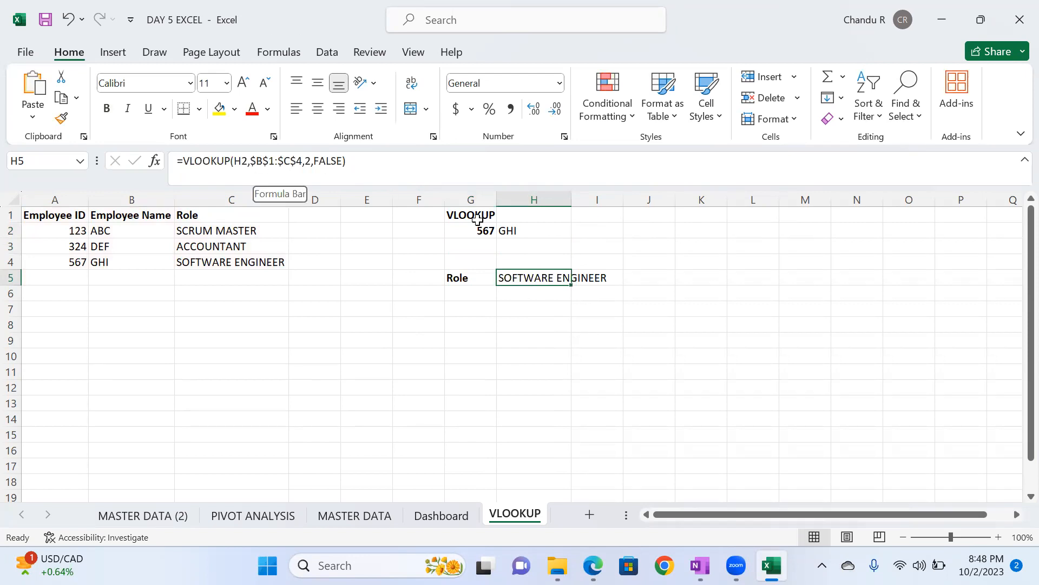
double_click(525, 276)
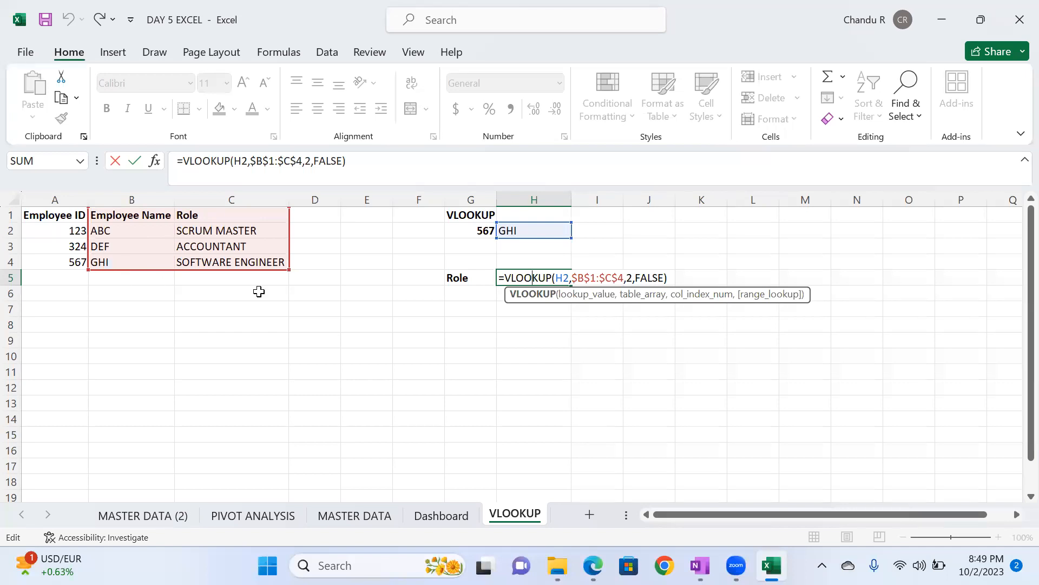
key("Return")
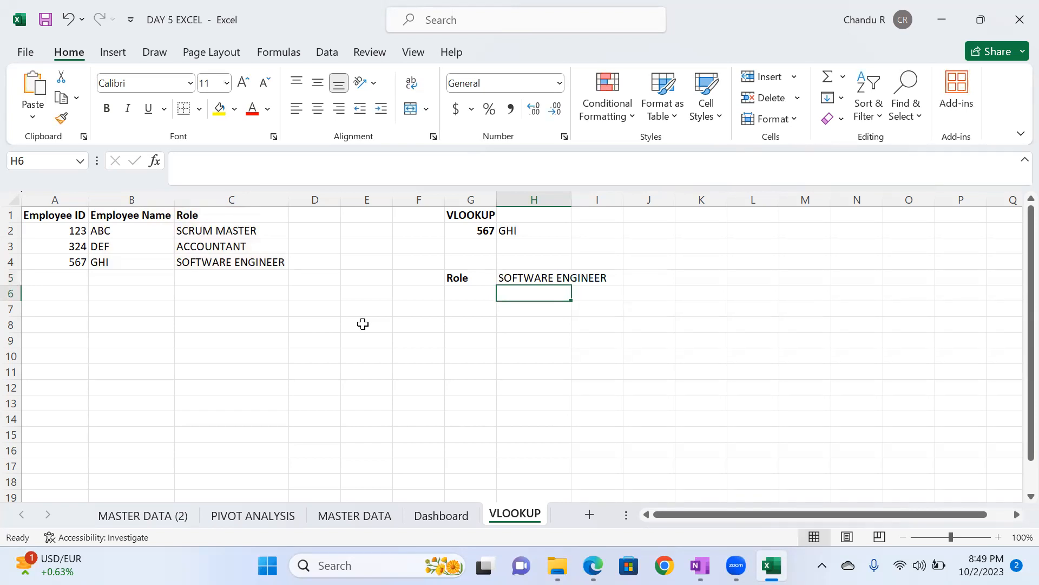
left_click(465, 216)
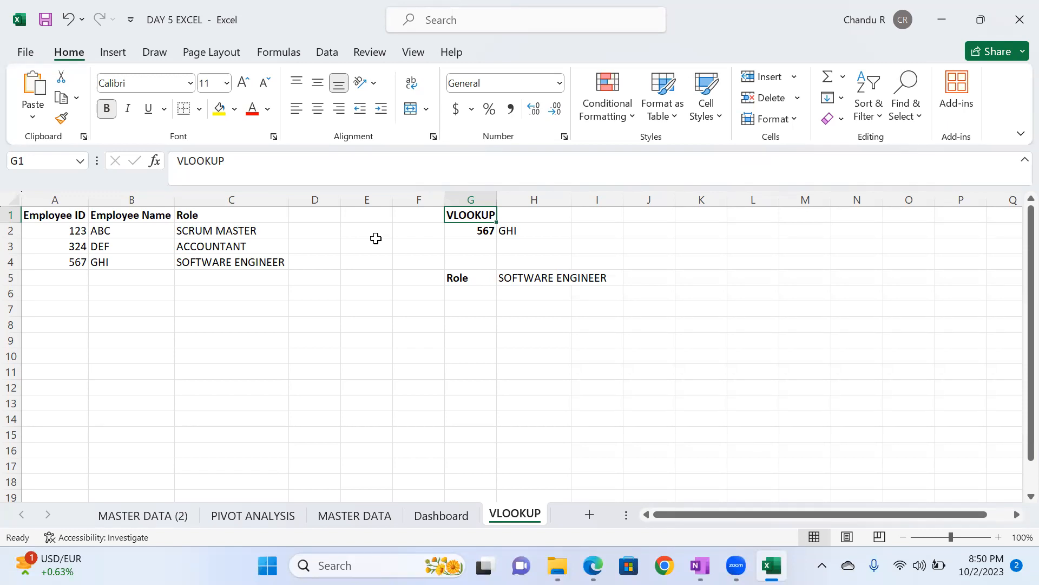
- Close the DAY 5 EXCEL workbook without saving and open DAY 5 PPT from the PPT folder, dismissing its Office license notice
left_click(1017, 12)
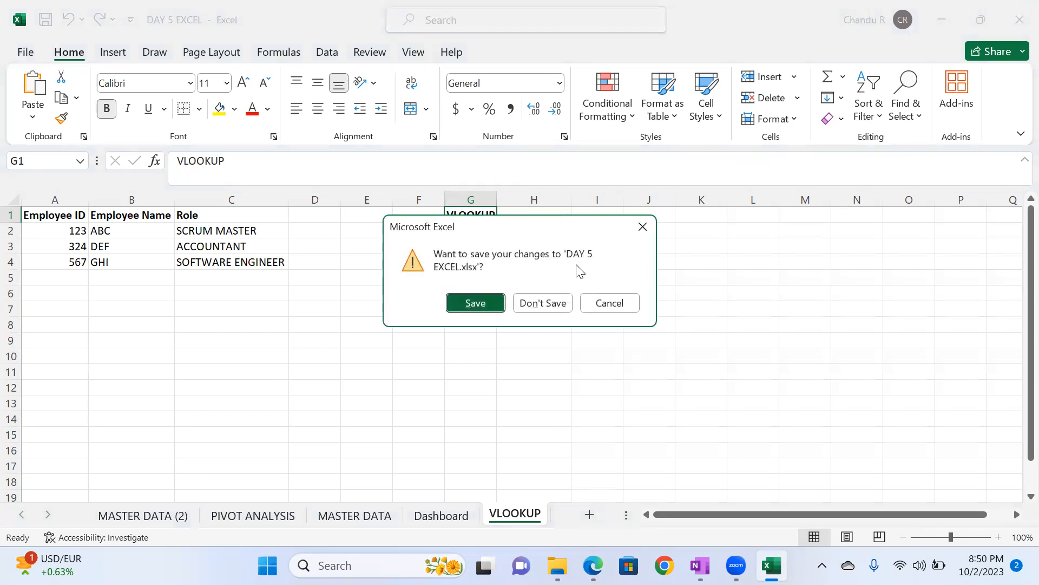
left_click(543, 304)
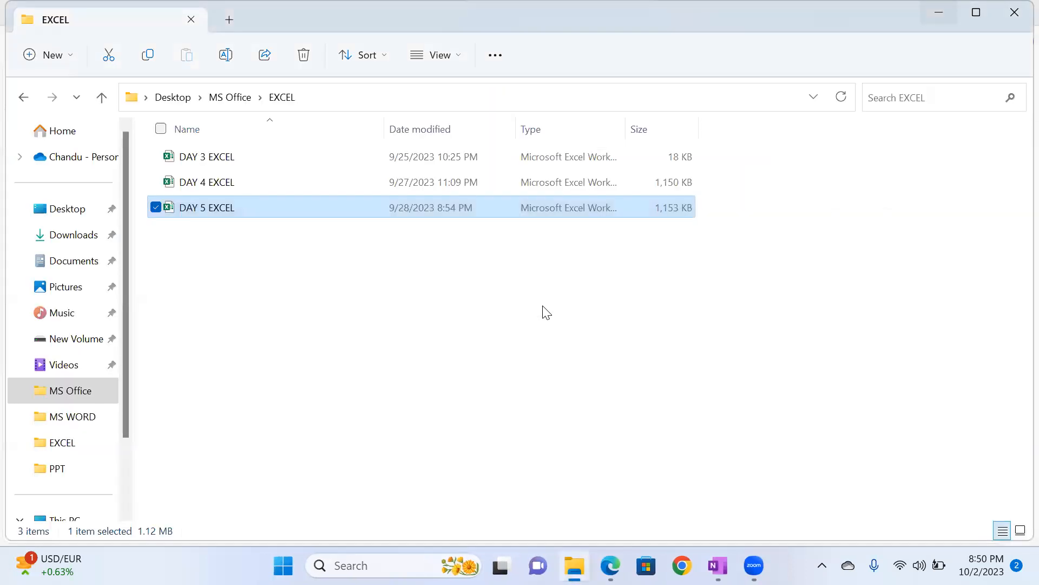
left_click(228, 98)
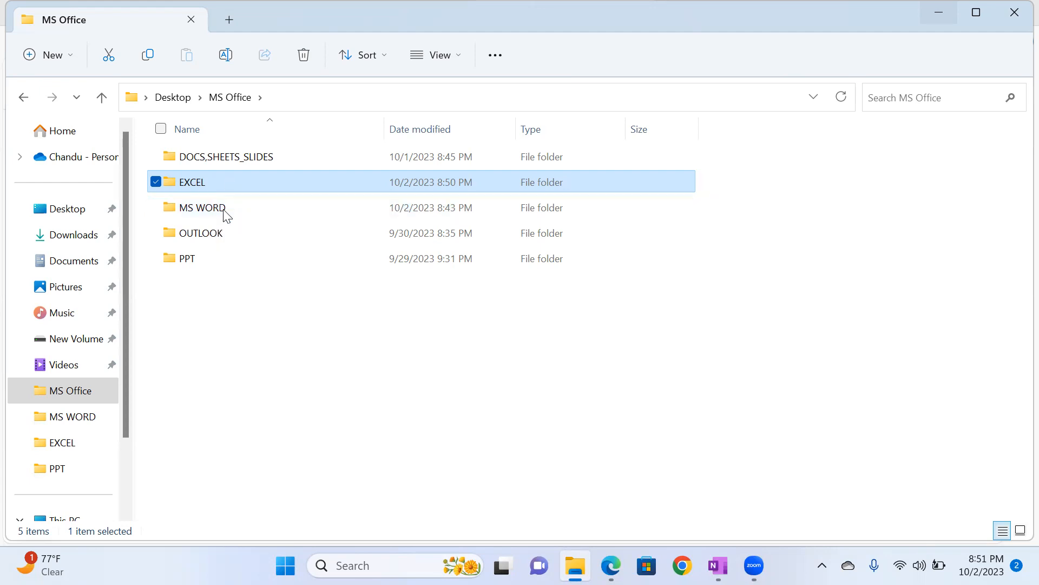
double_click(215, 255)
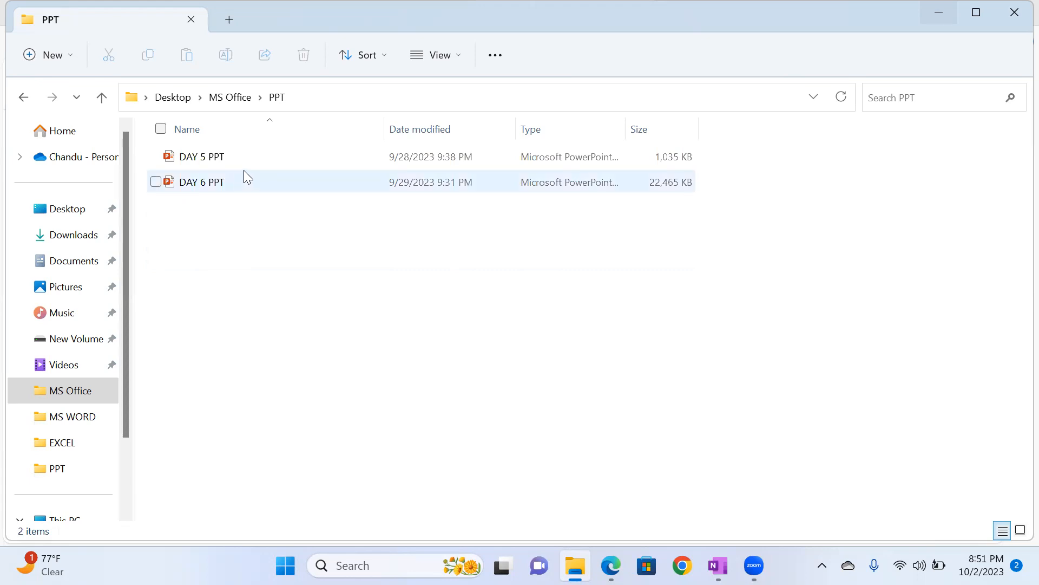
double_click(257, 158)
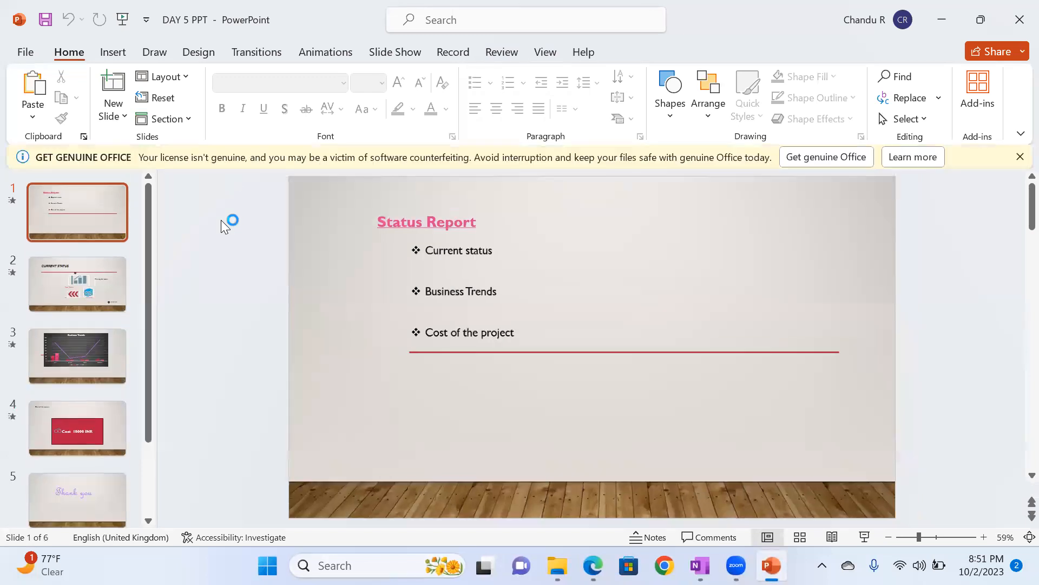
left_click(1020, 156)
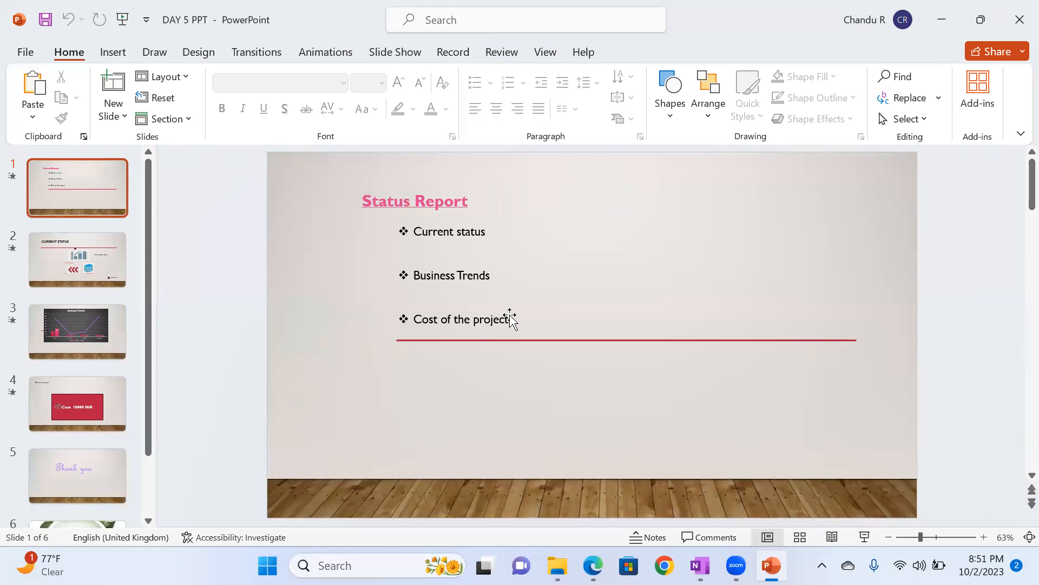
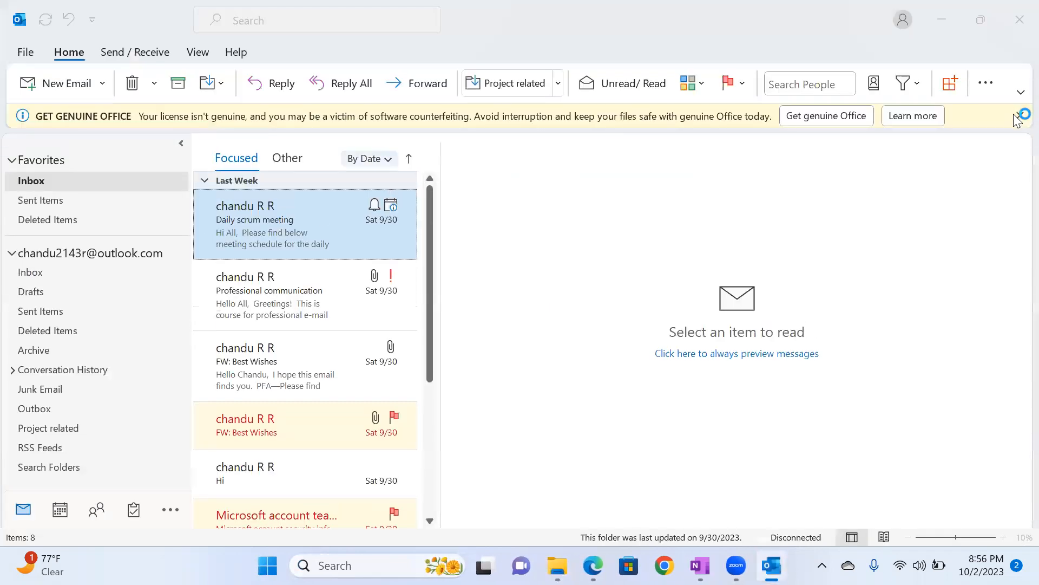
- In Outlook, view the Professional communication message in the Inbox and its copy in Sent Items
left_click(326, 308)
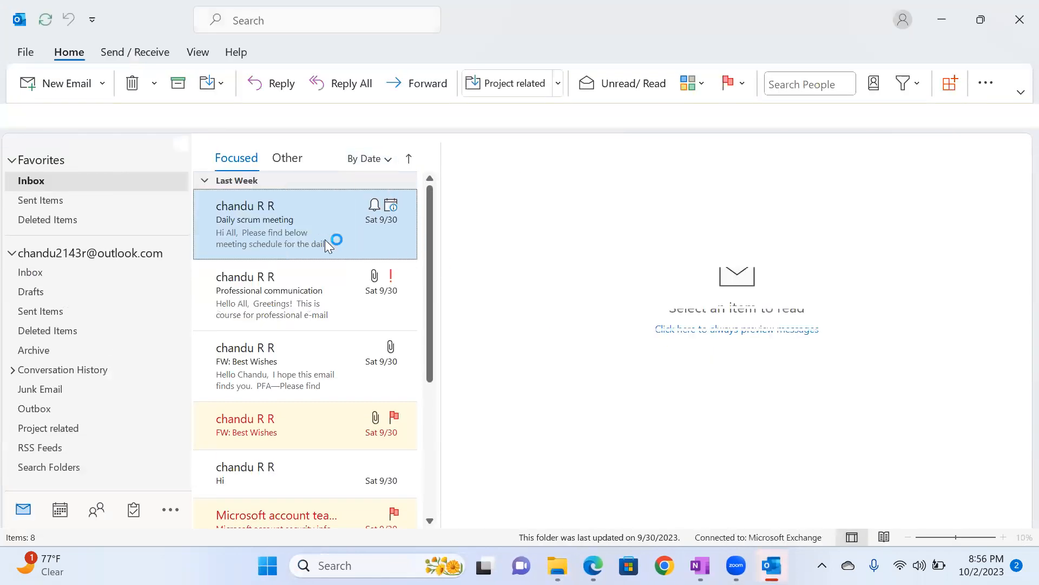
left_click(262, 261)
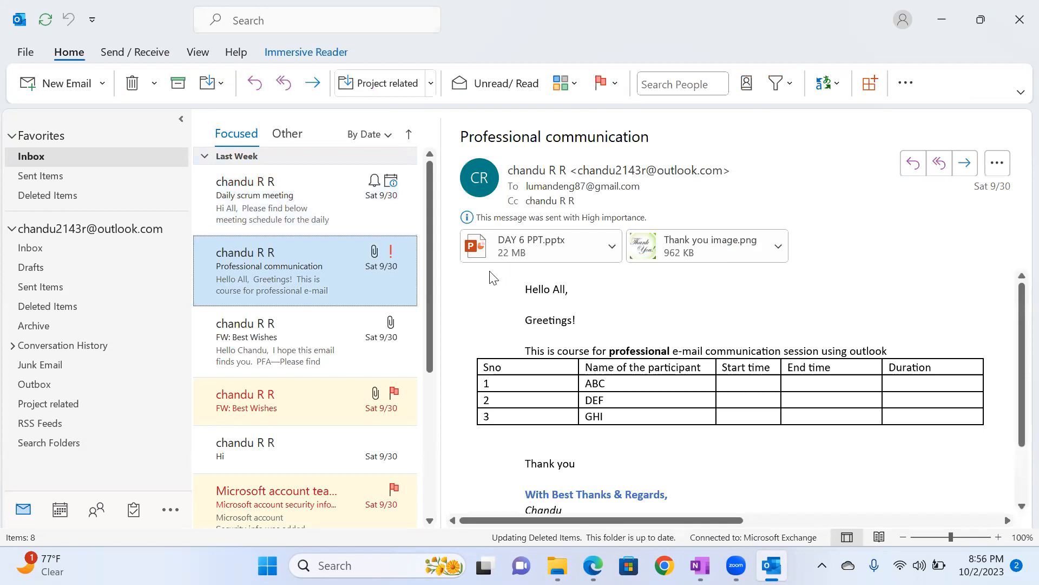
left_click(68, 289)
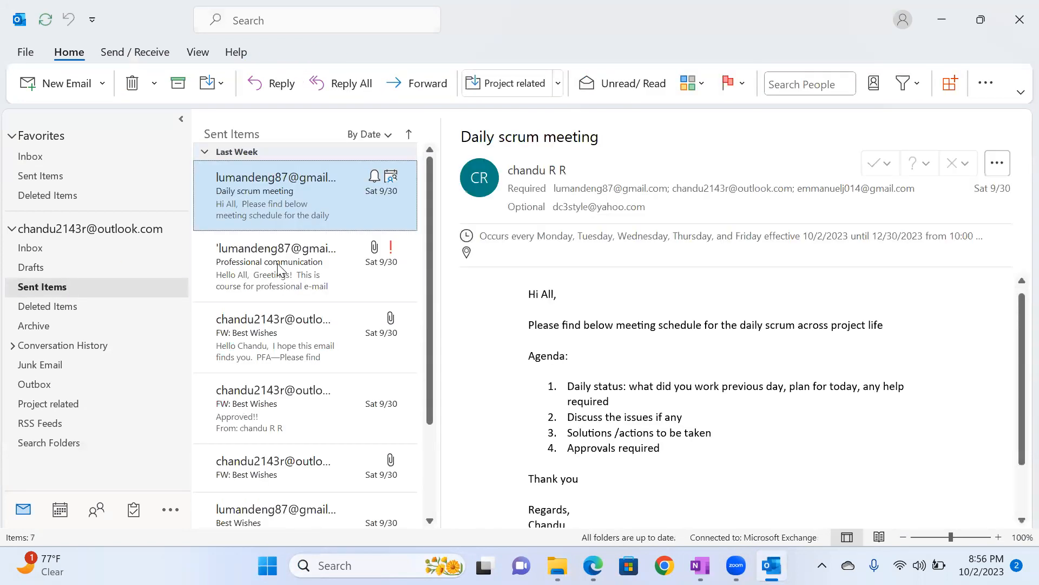
left_click(279, 269)
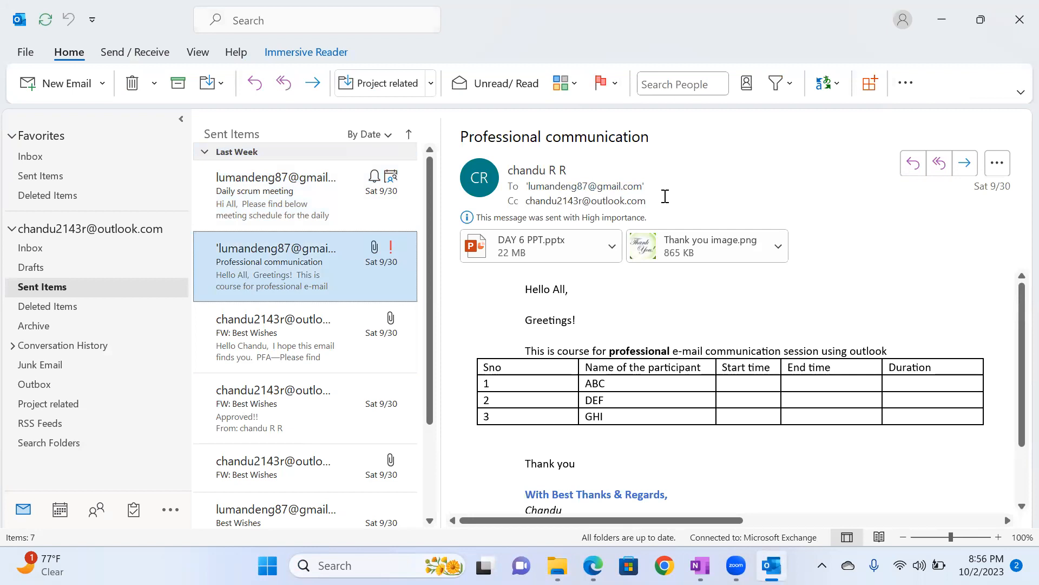
- Read the abbreviations PFA, FYI, OOO and EOD in the sent FW: Best Wishes message, and view its attached e-mail
left_click(263, 341)
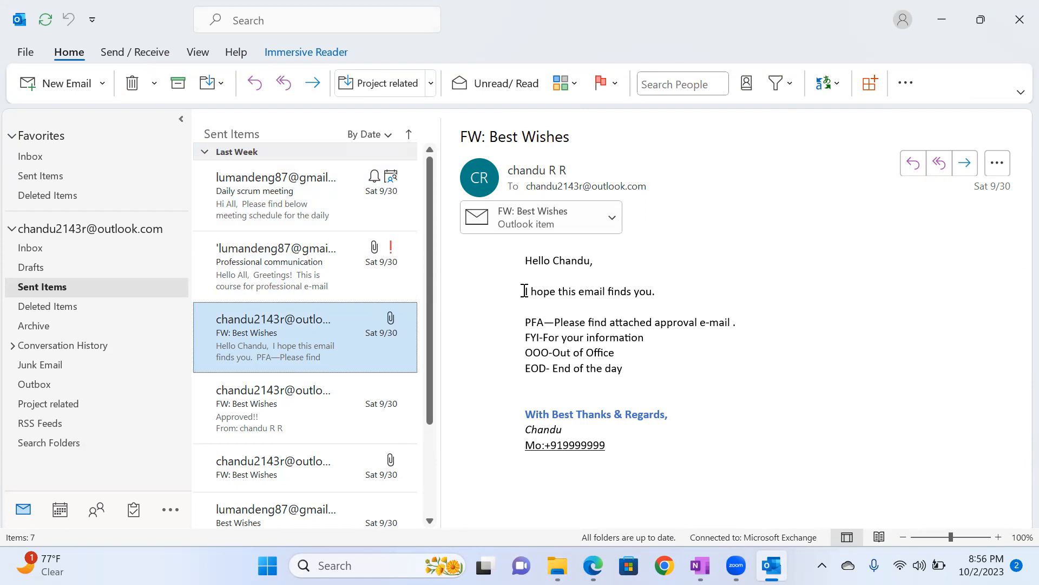
left_click_drag(524, 323, 545, 321)
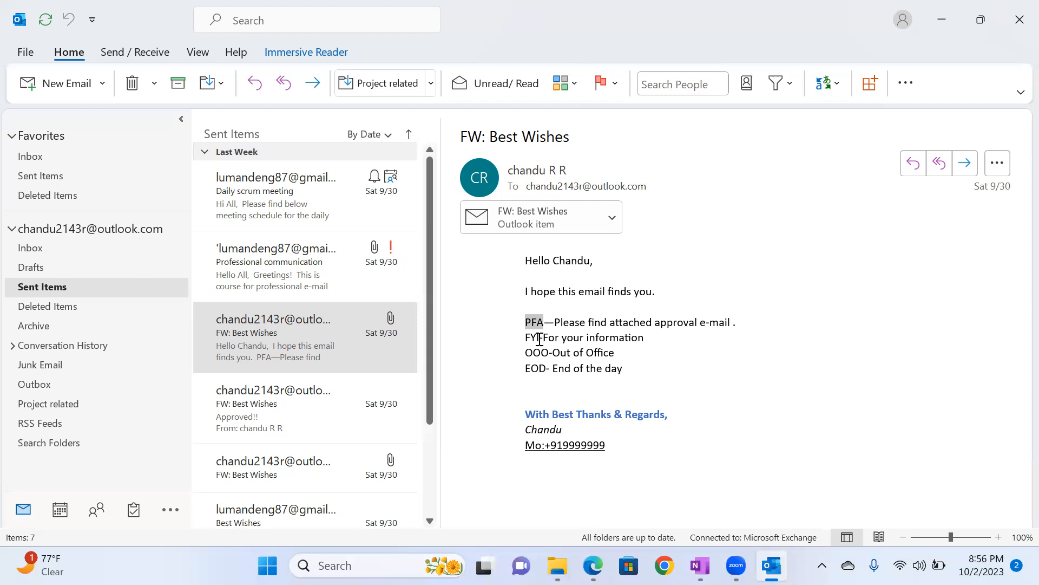
left_click_drag(538, 339, 526, 339)
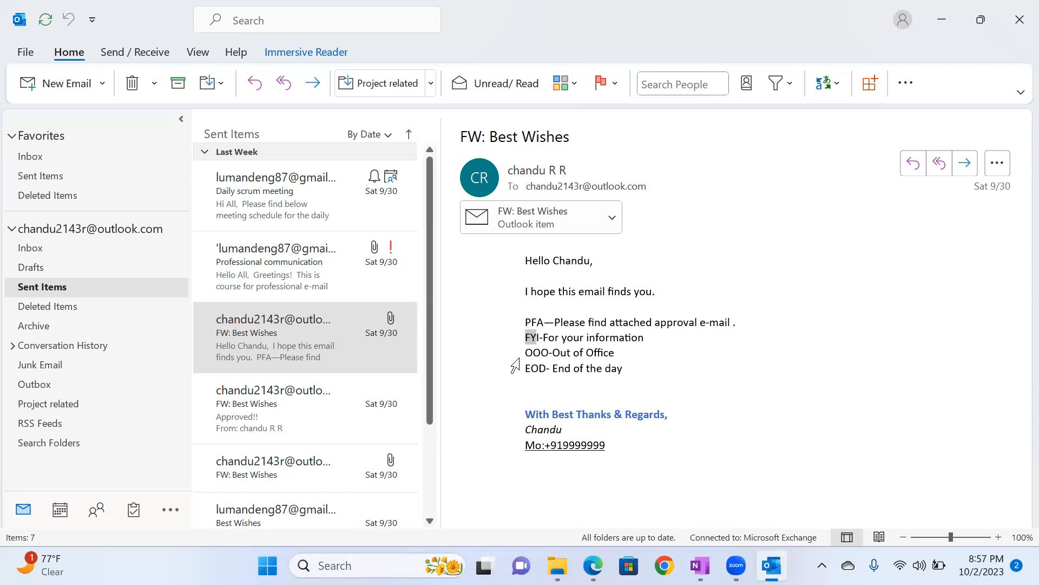
left_click_drag(549, 352, 529, 352)
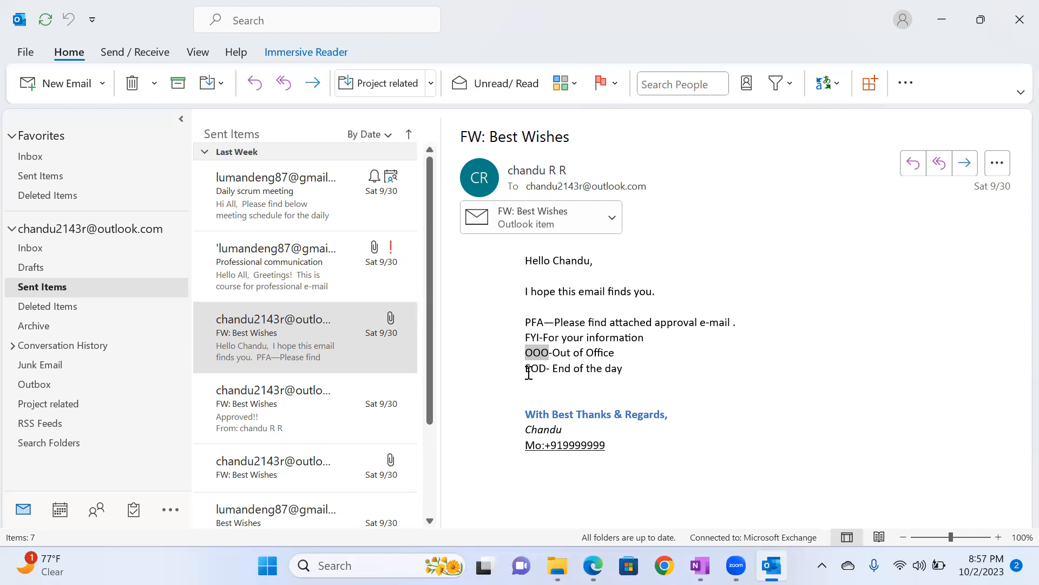
left_click_drag(547, 369, 523, 369)
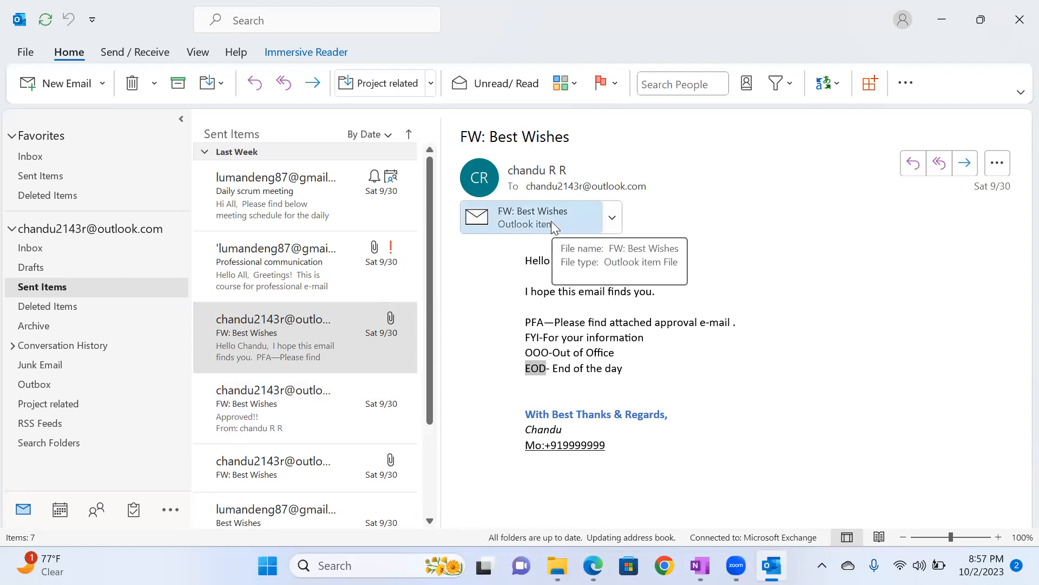
double_click(551, 222)
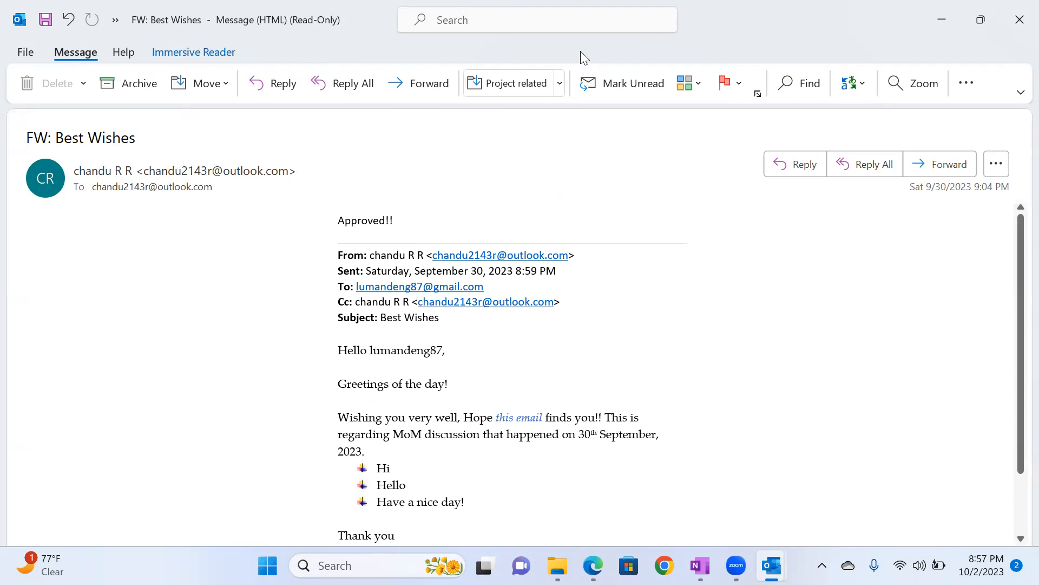
left_click(1018, 16)
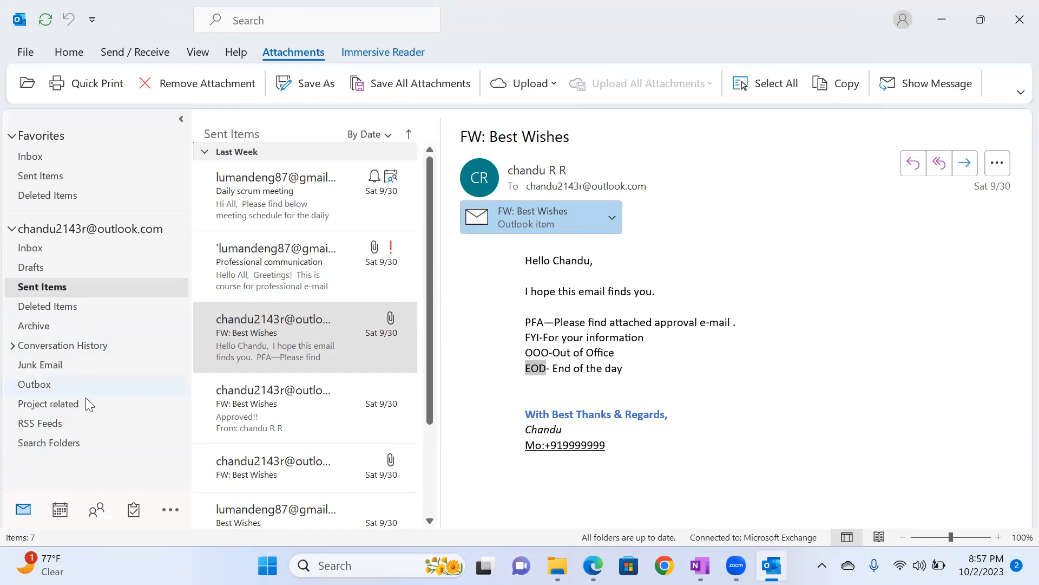
- View the Best Wishes message in the Project related folder and return to the Inbox
left_click(74, 405)
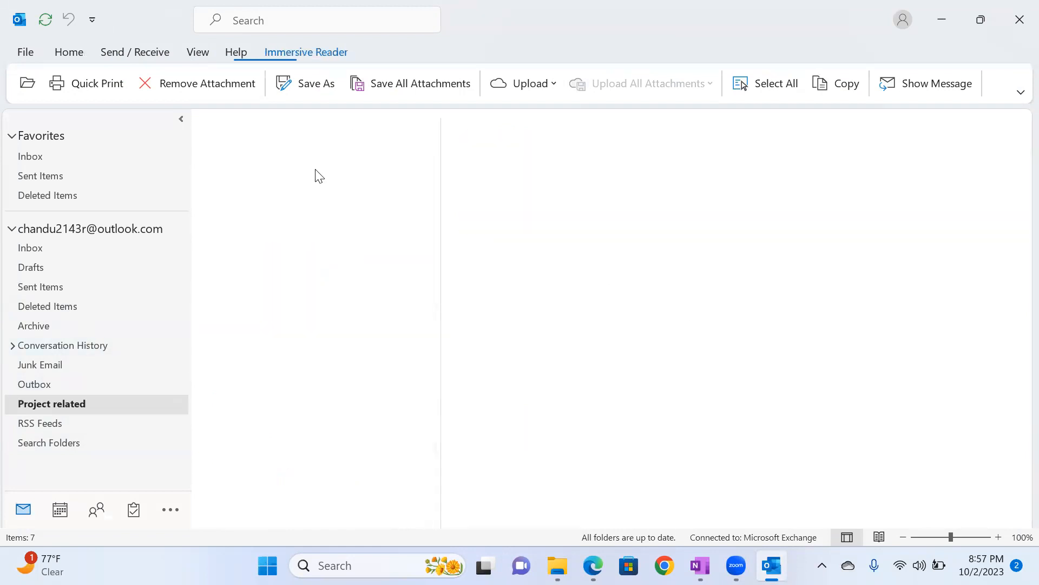
left_click(334, 210)
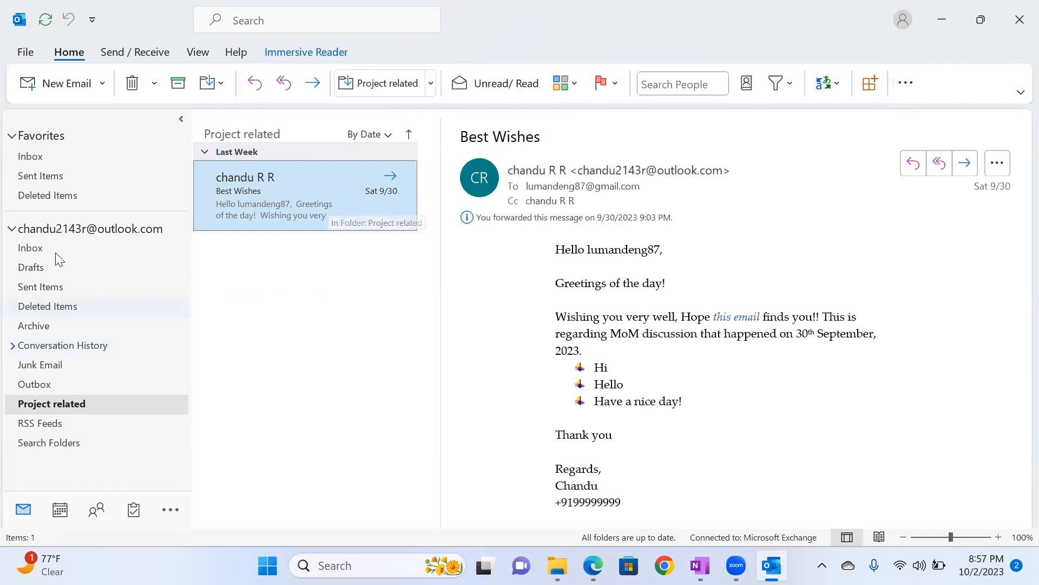
key("ctrl+shift+i")
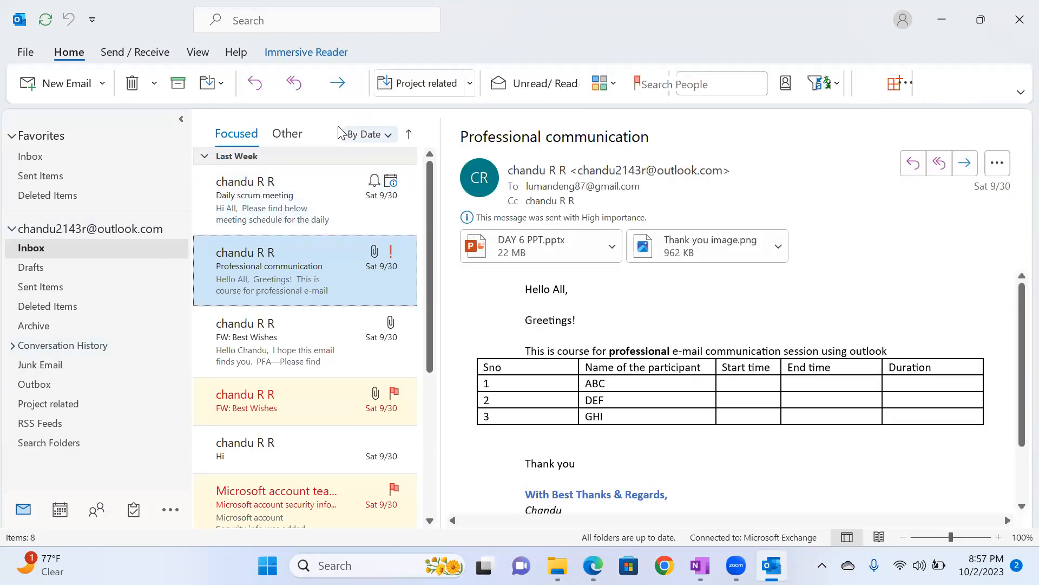
- Filter the Inbox to flagged mail and arrange the messages by importance
left_click(396, 142)
left_click(327, 127)
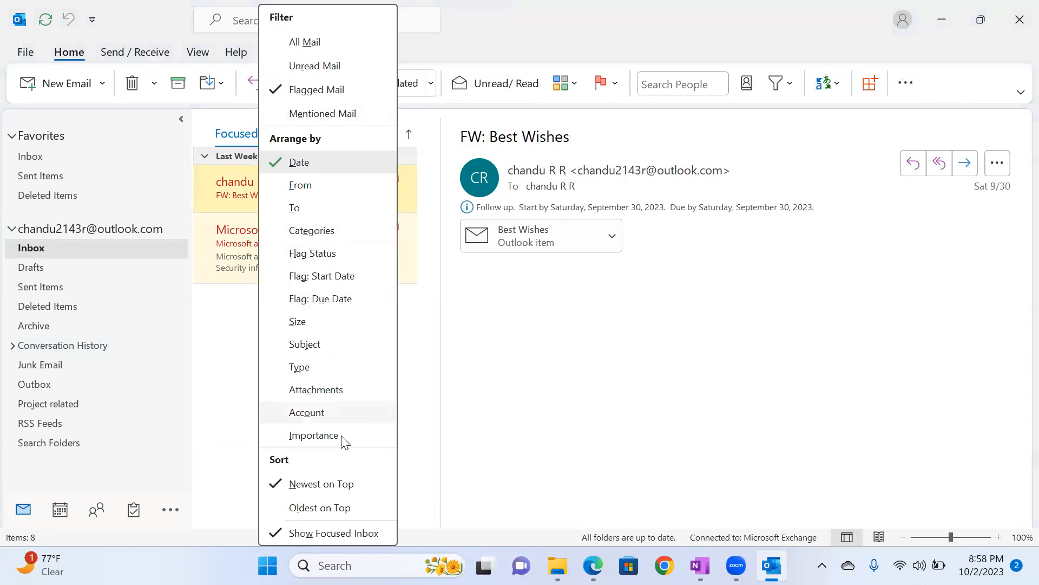
left_click(343, 435)
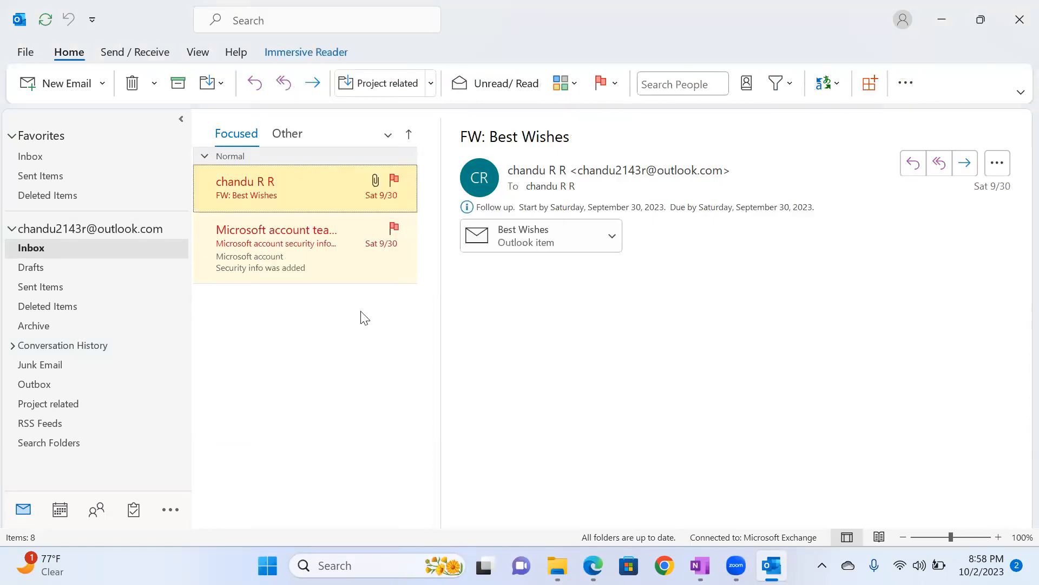
- Arrange the Inbox by date and clear the flagged filter to show all mail
left_click(391, 136)
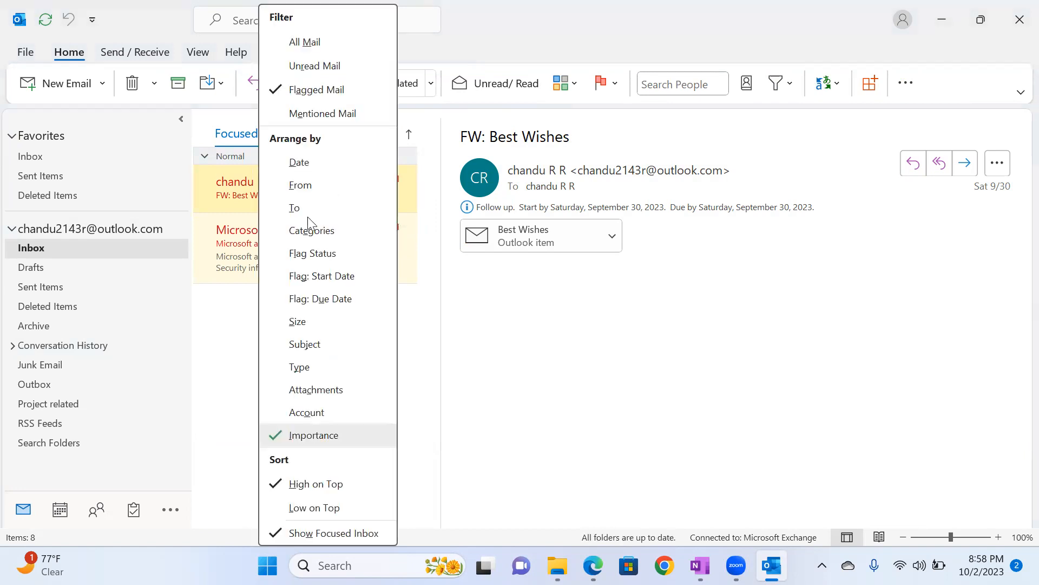
left_click(316, 165)
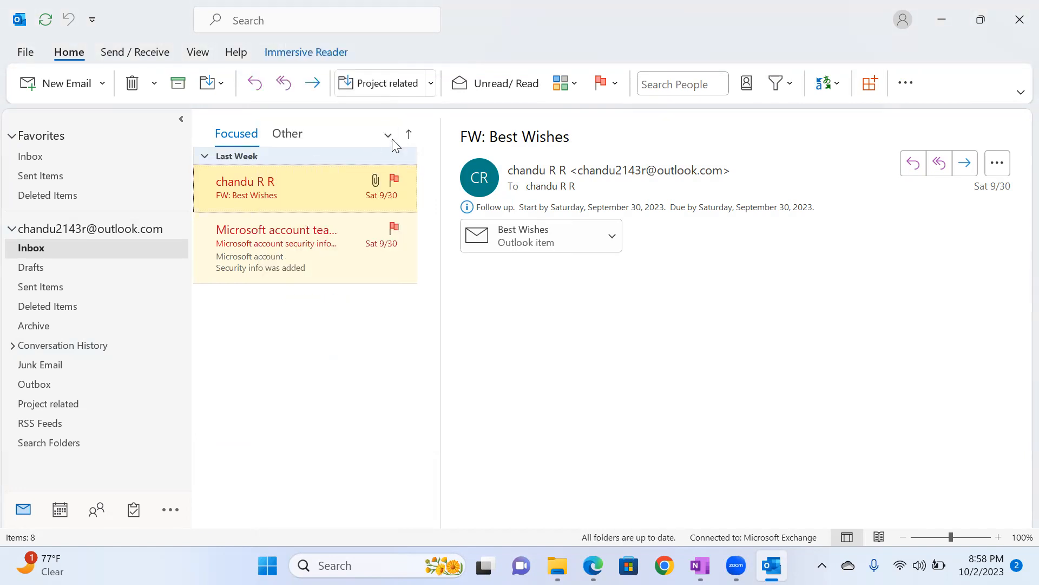
left_click(327, 41)
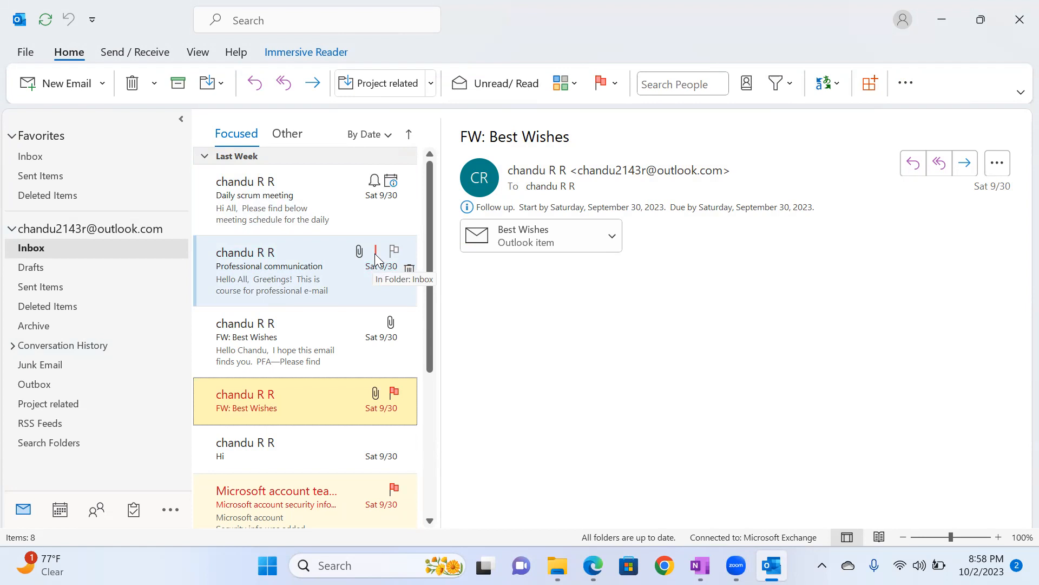
- View the Professional communication message and the October 2023 calendar, cancelling a calendar entry started on October 7
left_click(236, 279)
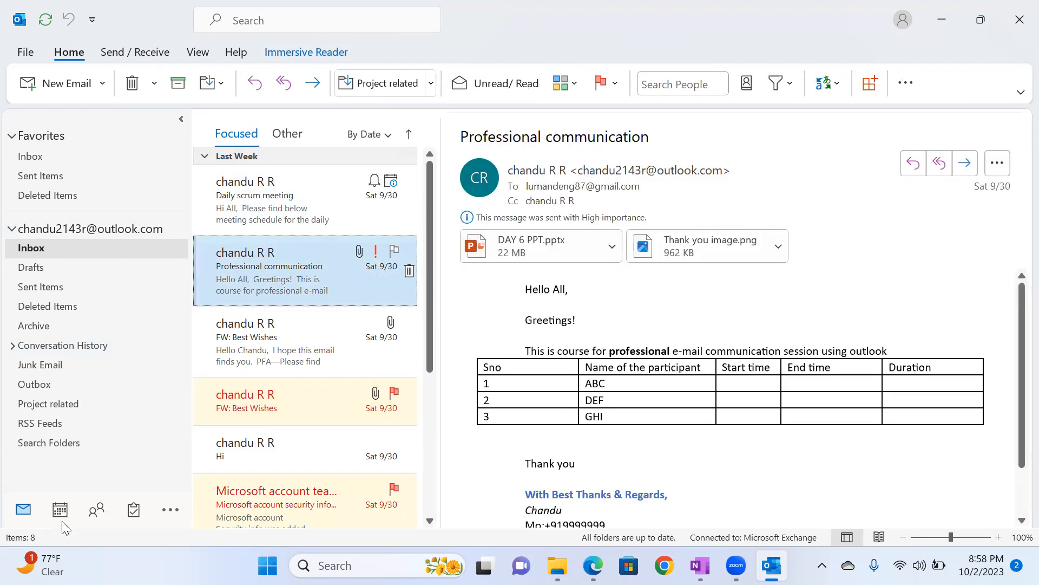
left_click(60, 510)
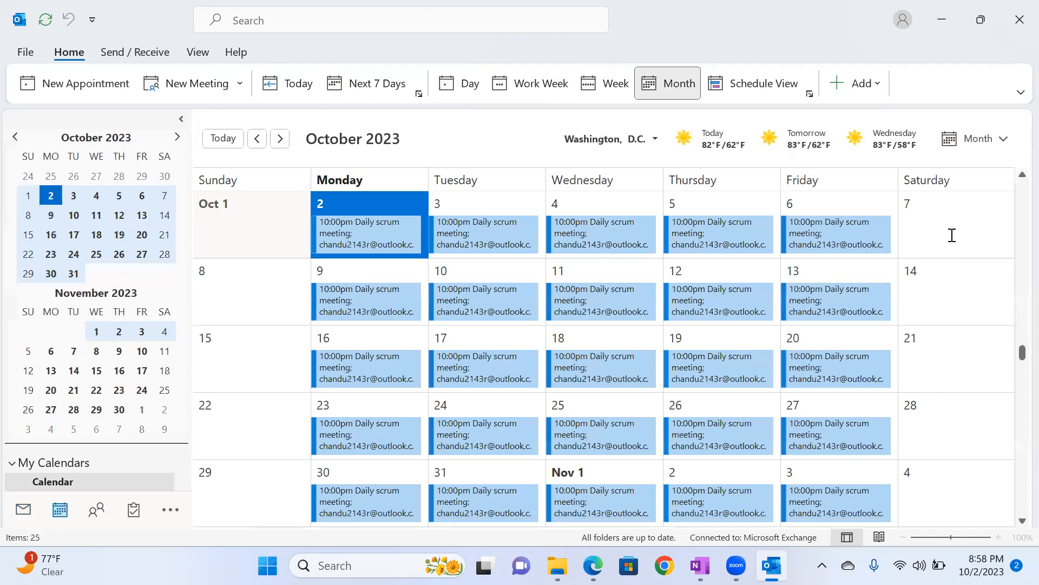
left_click(1007, 204)
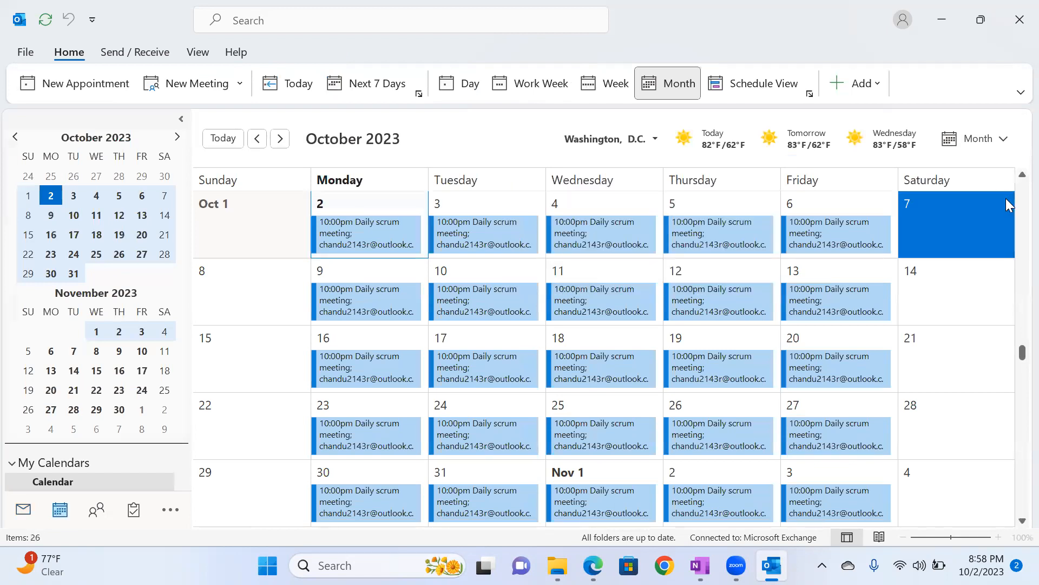
left_click(1006, 200)
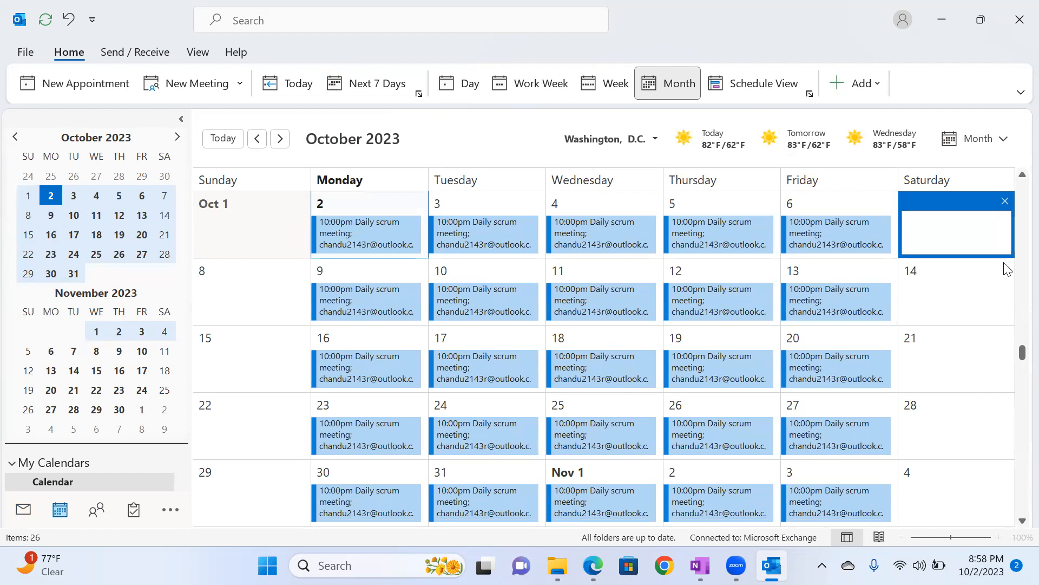
key("Escape")
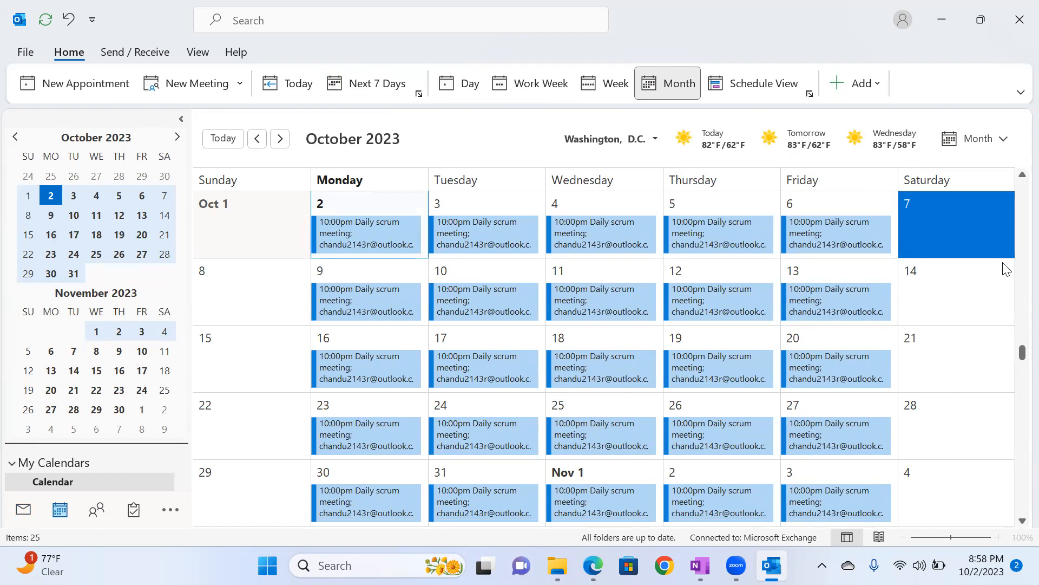
- Switch from Outlook to the MS Office folder in File Explorer and select the DOCS,SHEETS_SLIDES folder
left_click(1006, 269)
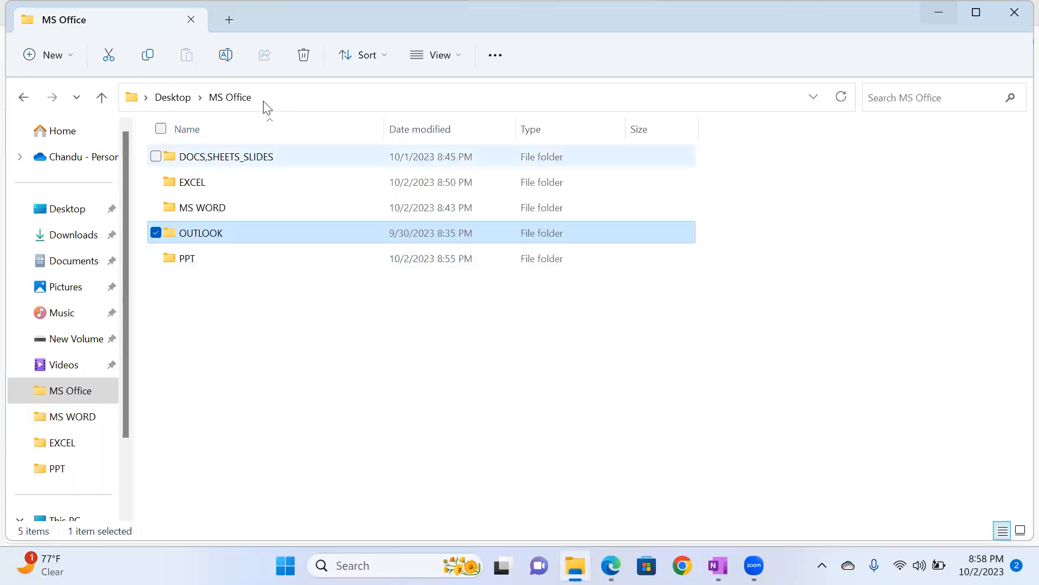
left_click(242, 102)
left_click(241, 102)
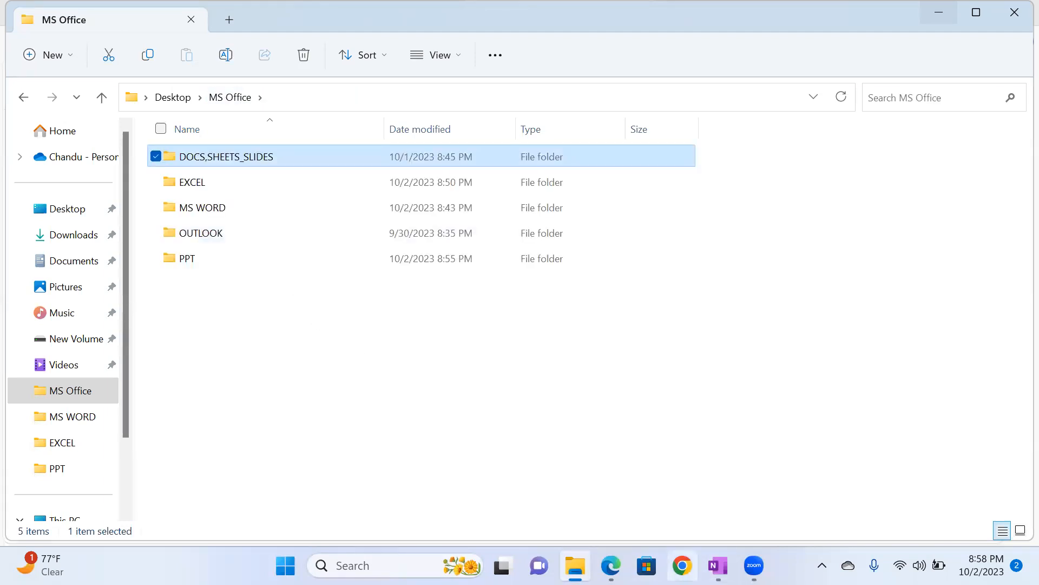
- Switch to Gmail in Microsoft Edge and, from its inbox, open the forwarded "DAY8 Session" document-sharing message
mouse_move(612, 565)
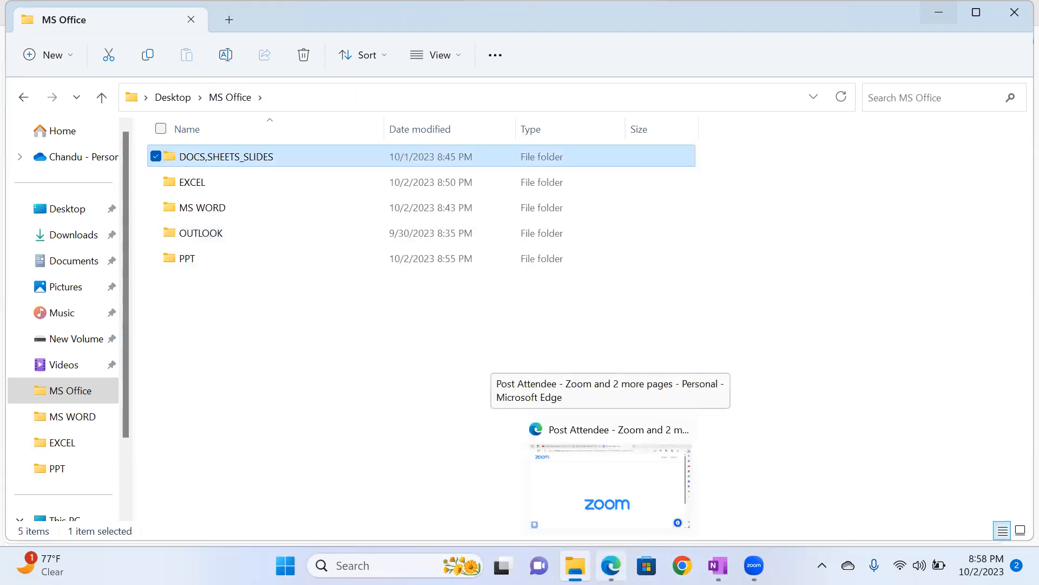
left_click(612, 565)
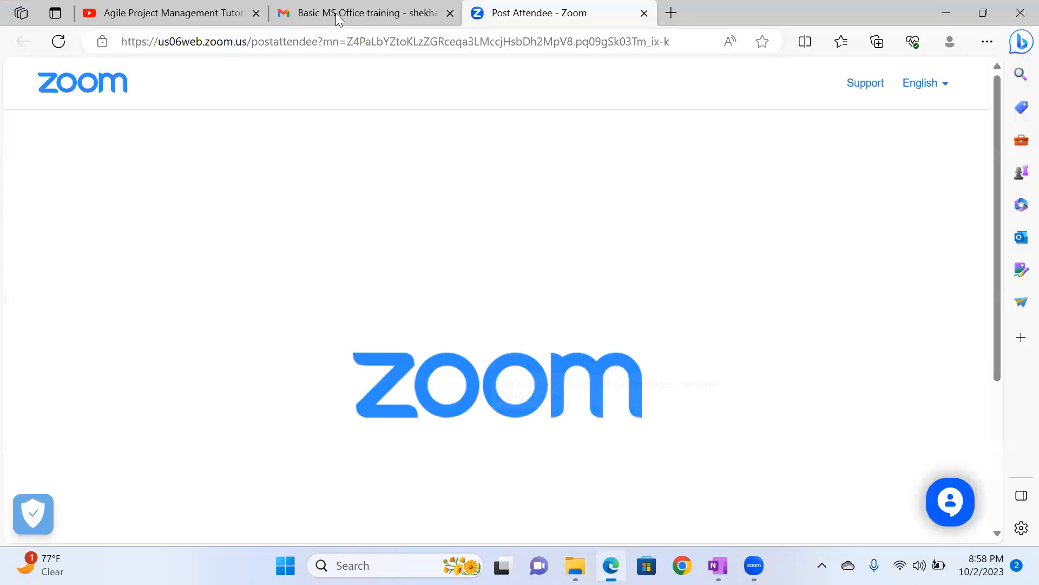
mouse_move(336, 17)
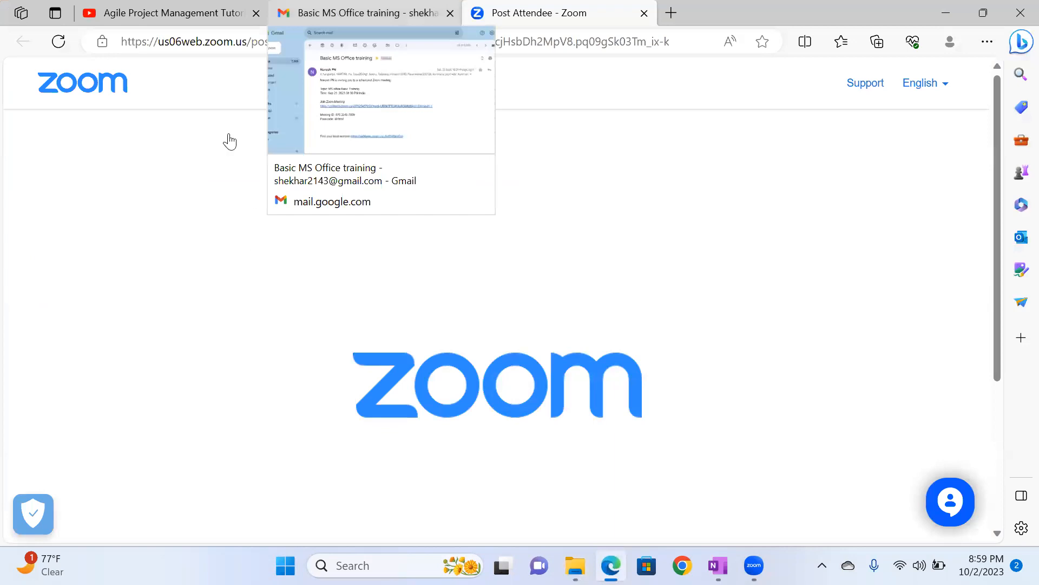
left_click(337, 18)
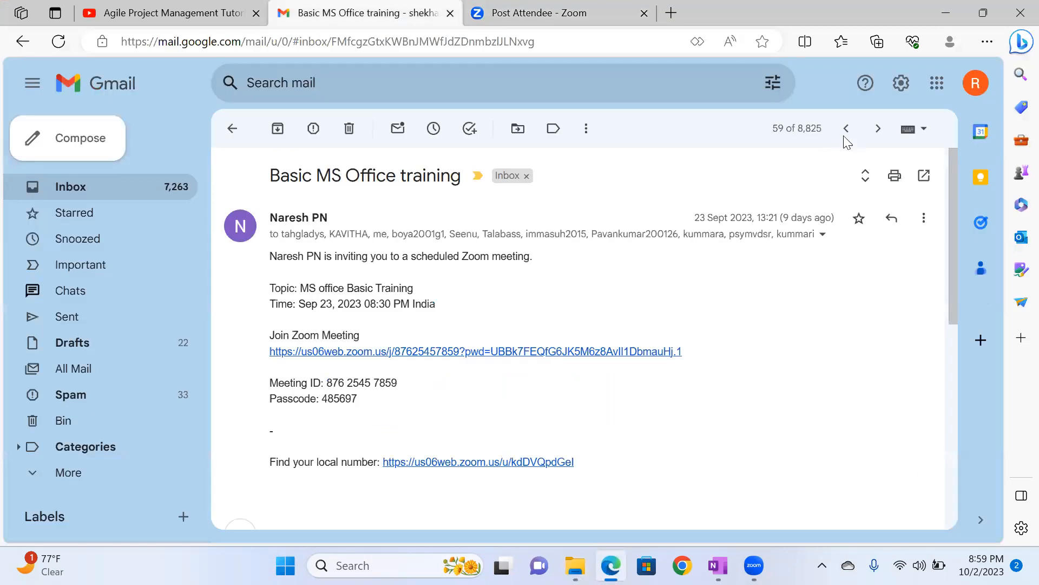
key("alt+Left")
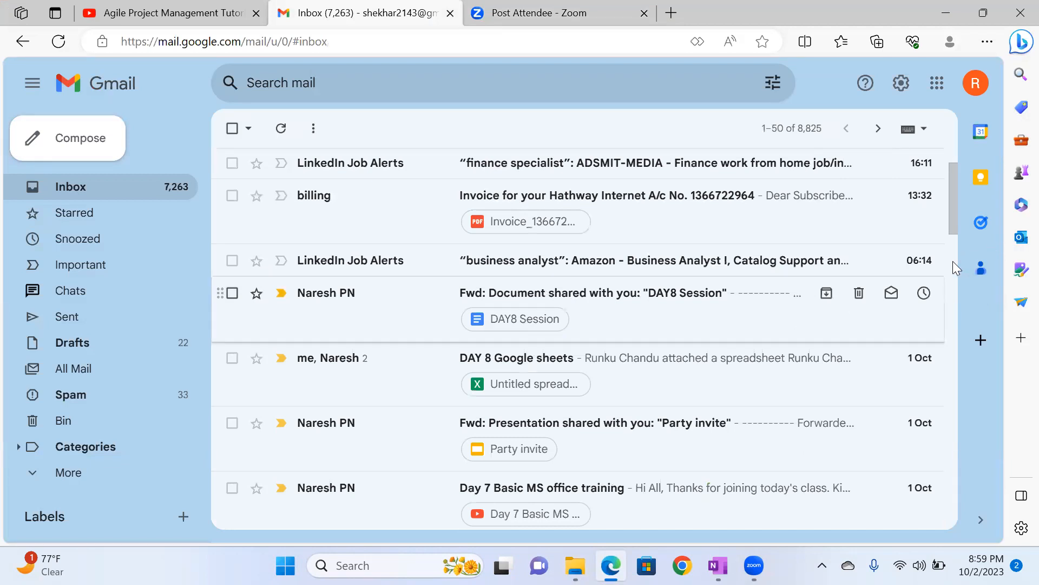
left_click(920, 279)
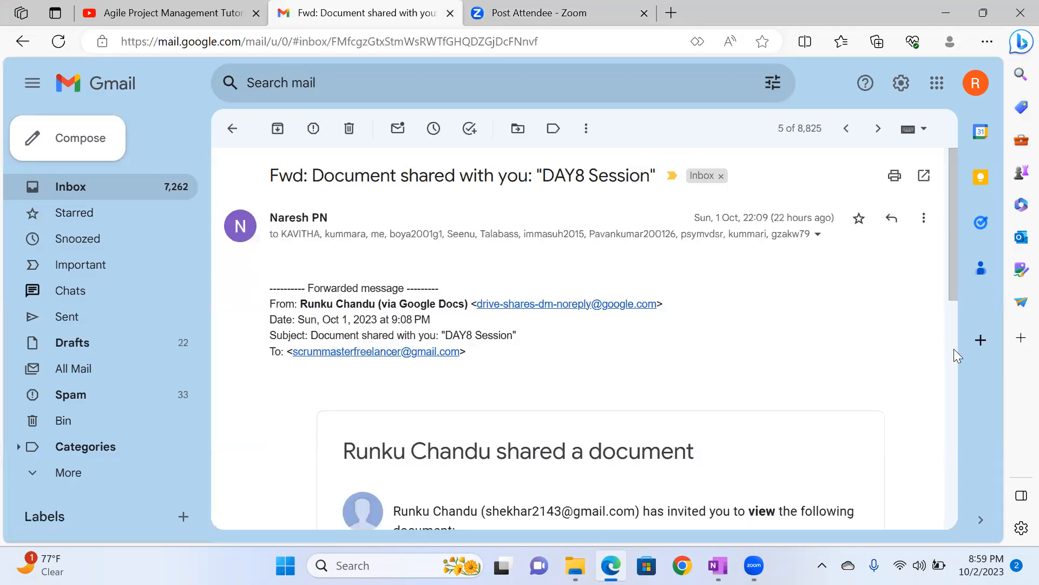
scroll(954, 348, "down", 4)
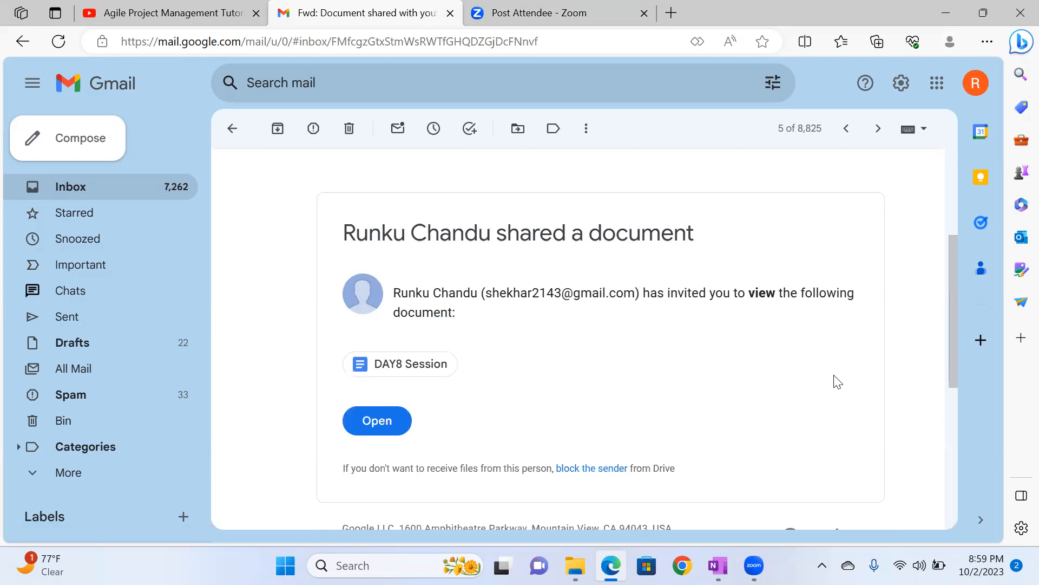
- Start Word and create a blank document
left_click(347, 565)
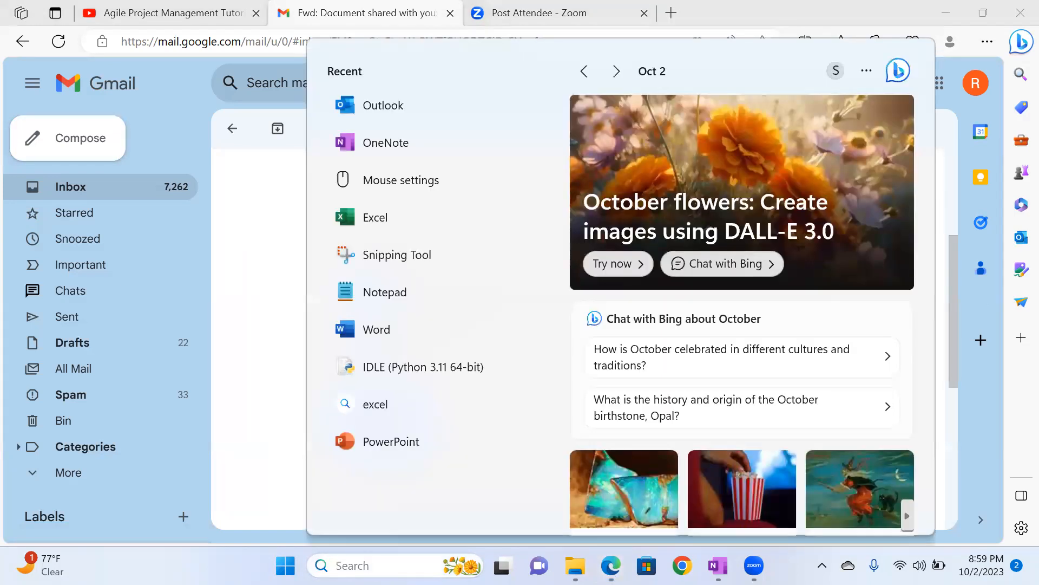
type("word")
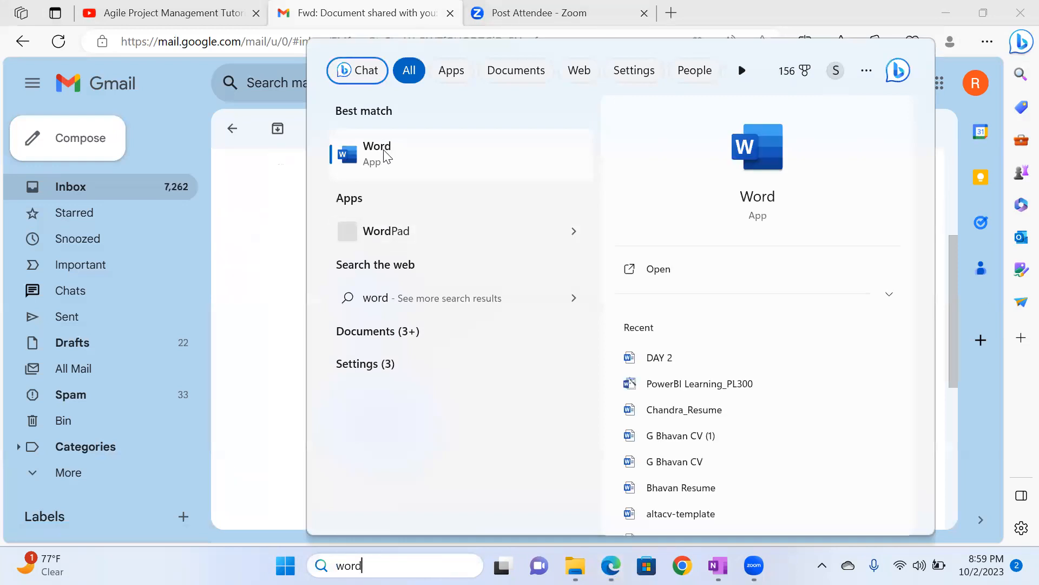
left_click(387, 156)
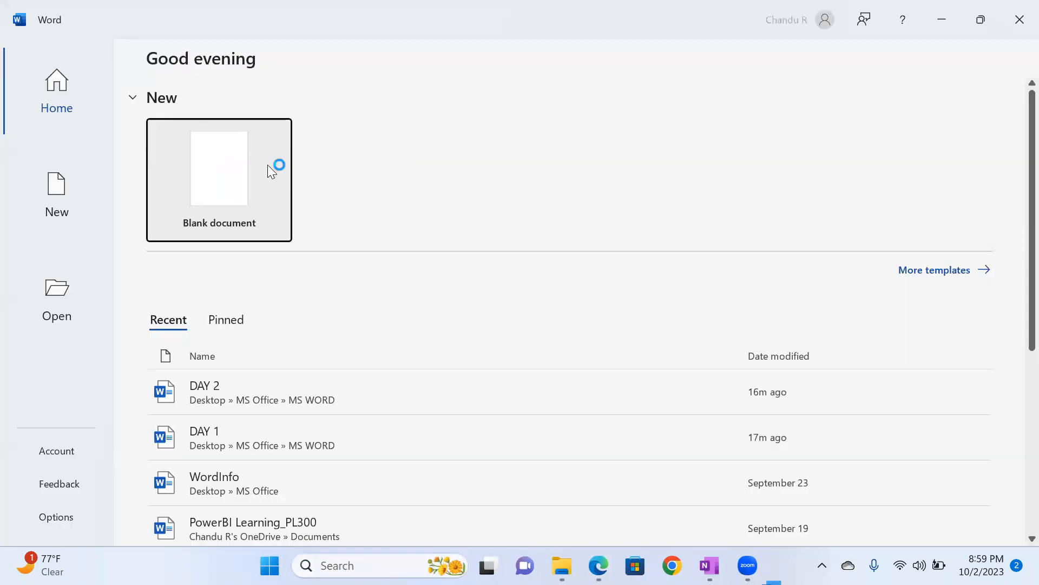
left_click(207, 199)
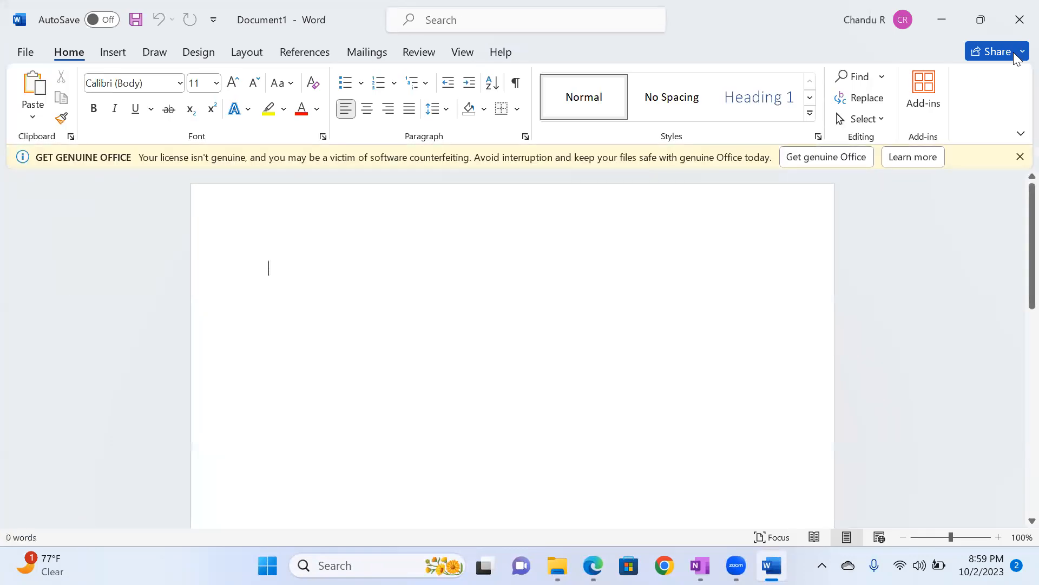
- Enter the sample text "Hfifkfkgflg[" in the document and view its Share options
type("hfifkfkgflg[")
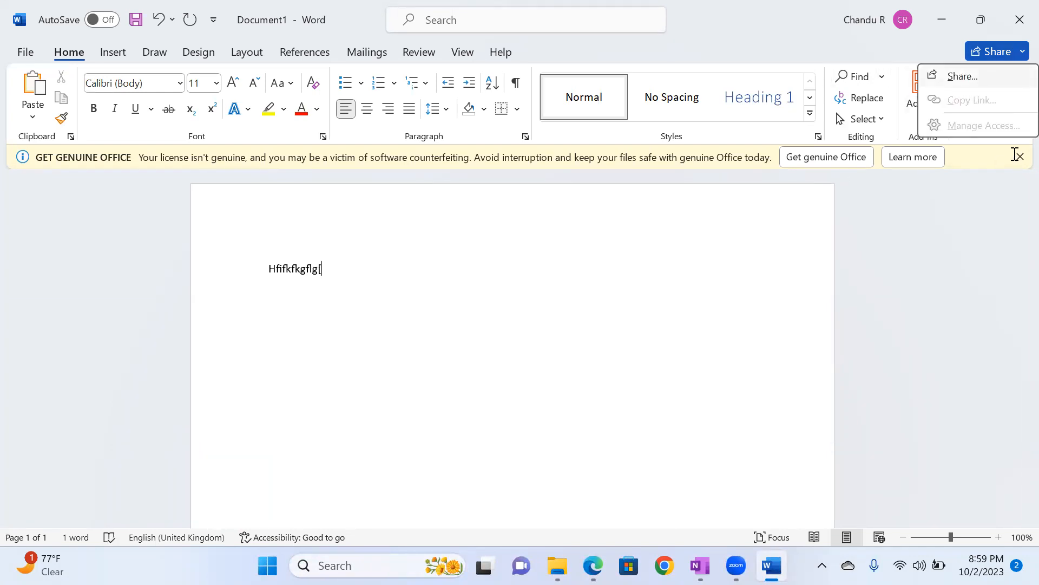
left_click(580, 266)
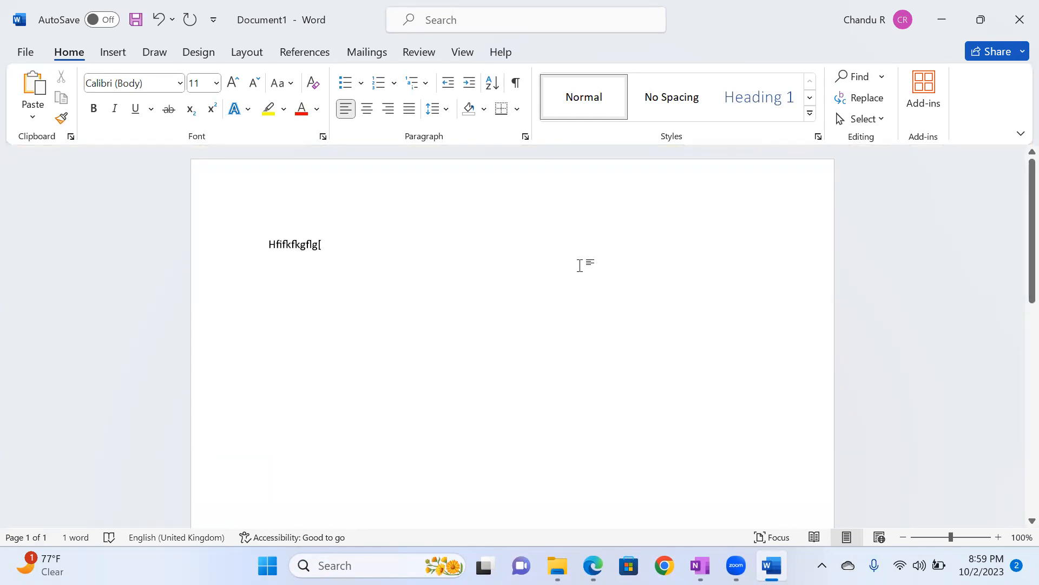
- Delete the sample text and close the Word document without saving
key("BackSpace")
key("BackSpace")
key("BackSpace")
key("BackSpace")
key("BackSpace")
key("BackSpace")
key("BackSpace")
key("BackSpace")
key("BackSpace")
key("BackSpace")
key("BackSpace")
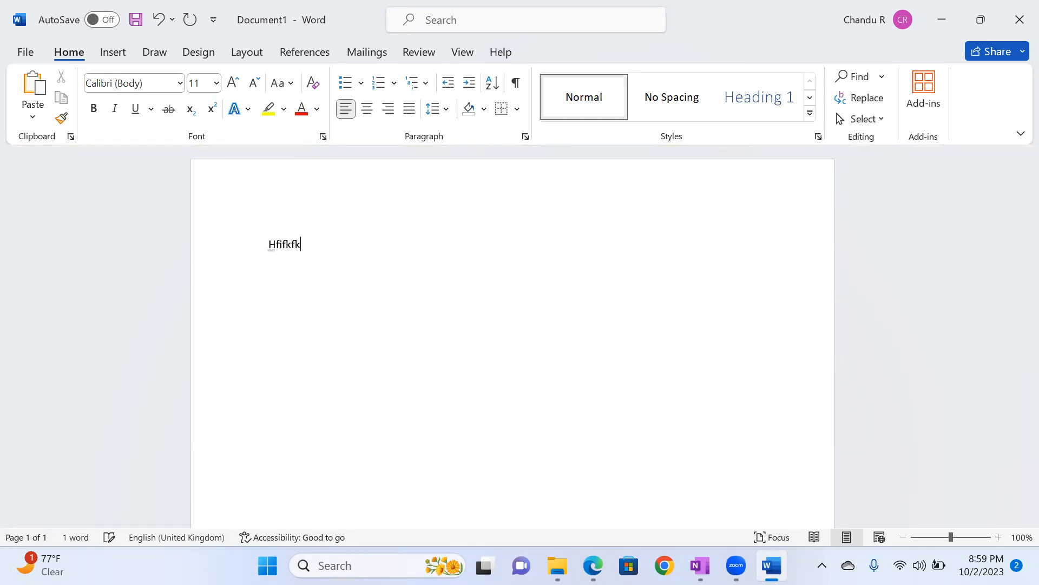
key("BackSpace")
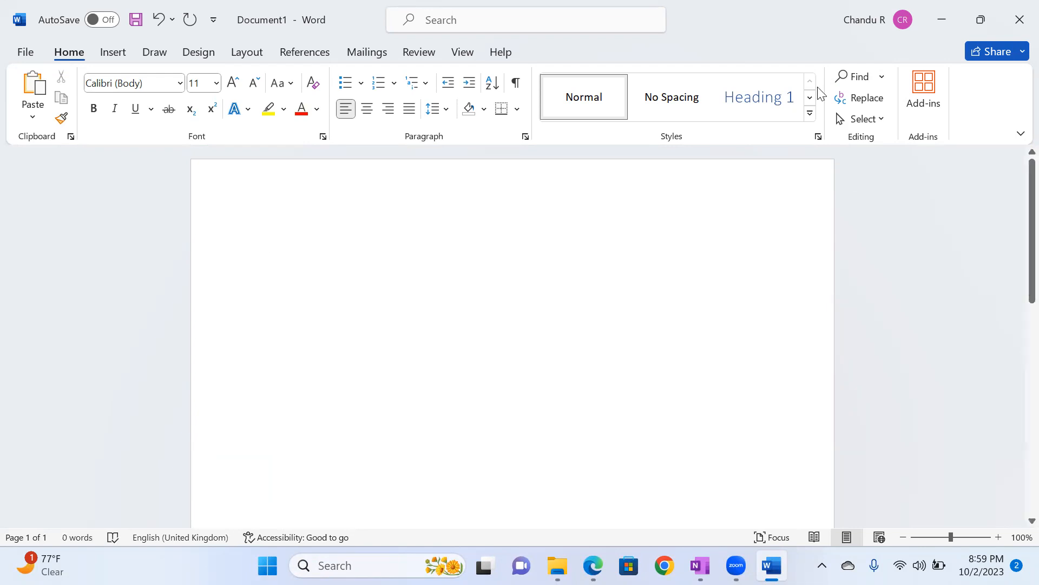
left_click(1018, 16)
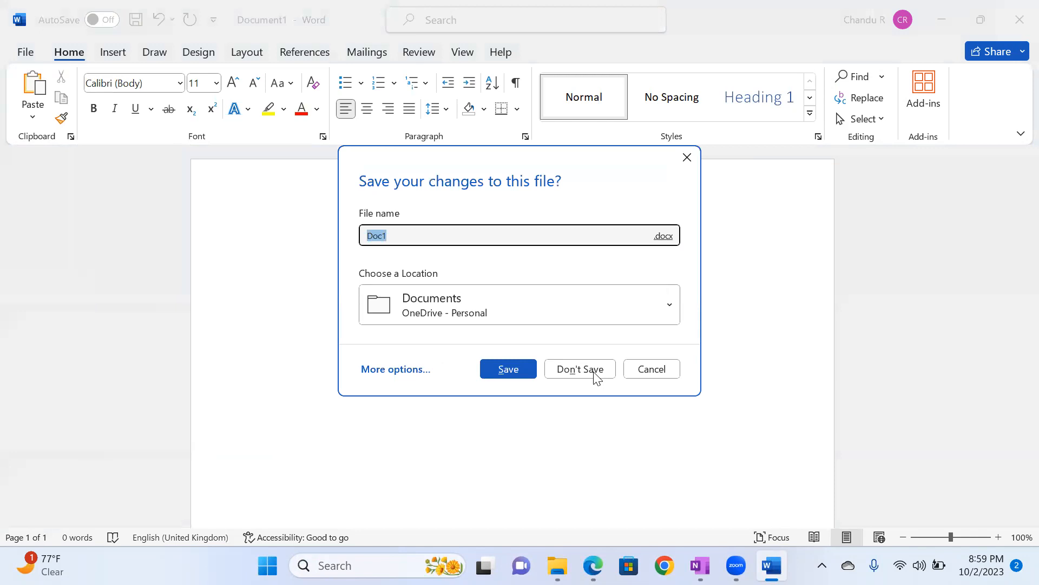
left_click(580, 369)
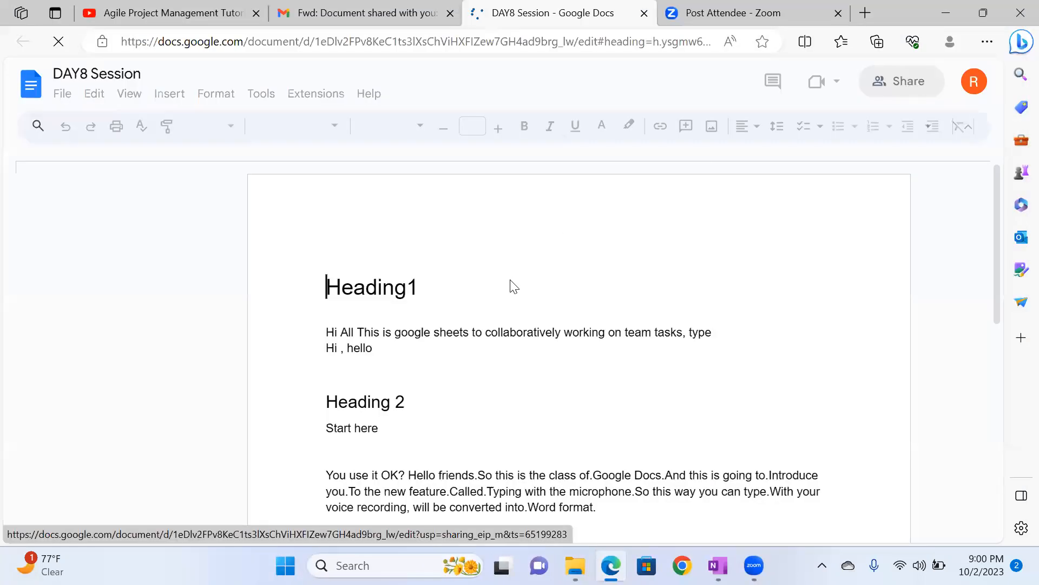
- Open the DAY8 Session document in Google Docs, view its sharing settings and go to Heading 2 through the outline
left_click(447, 284)
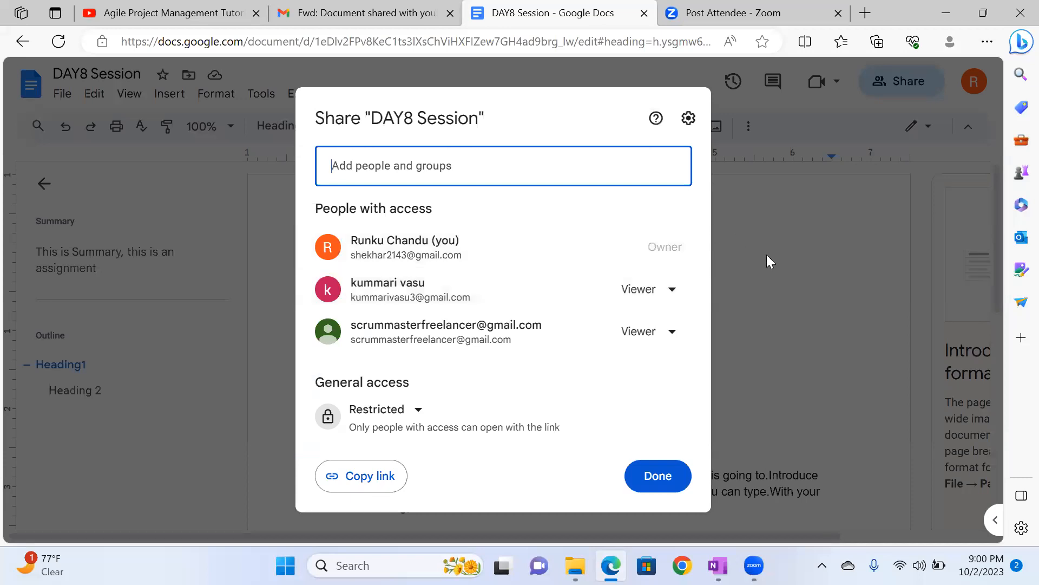
left_click(206, 373)
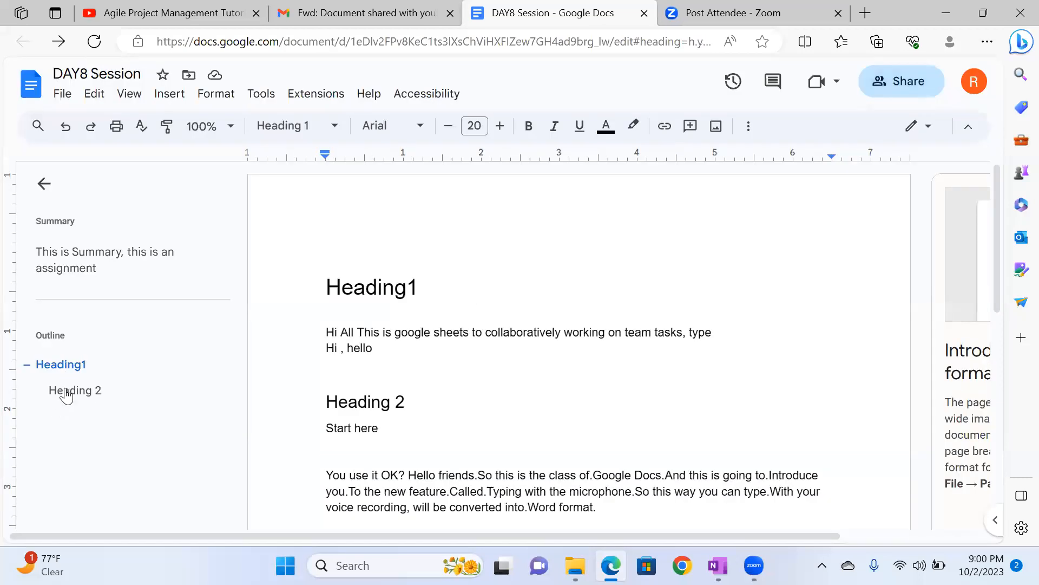
left_click(78, 399)
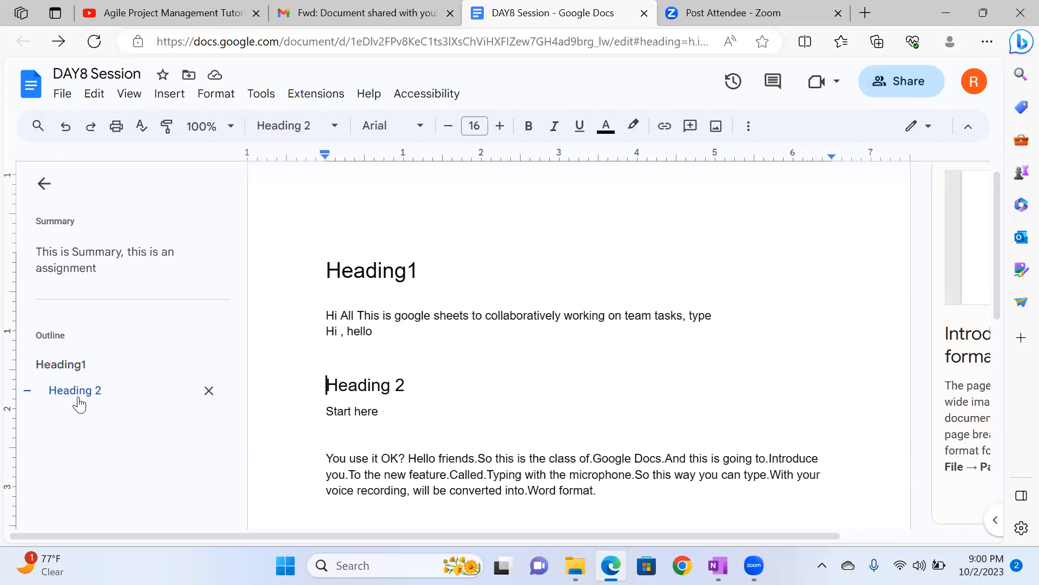
- Dictate a new paragraph below the last body text with English (US) voice typing, beginning "Just if you click on the speaker", and close voice typing
left_click(73, 365)
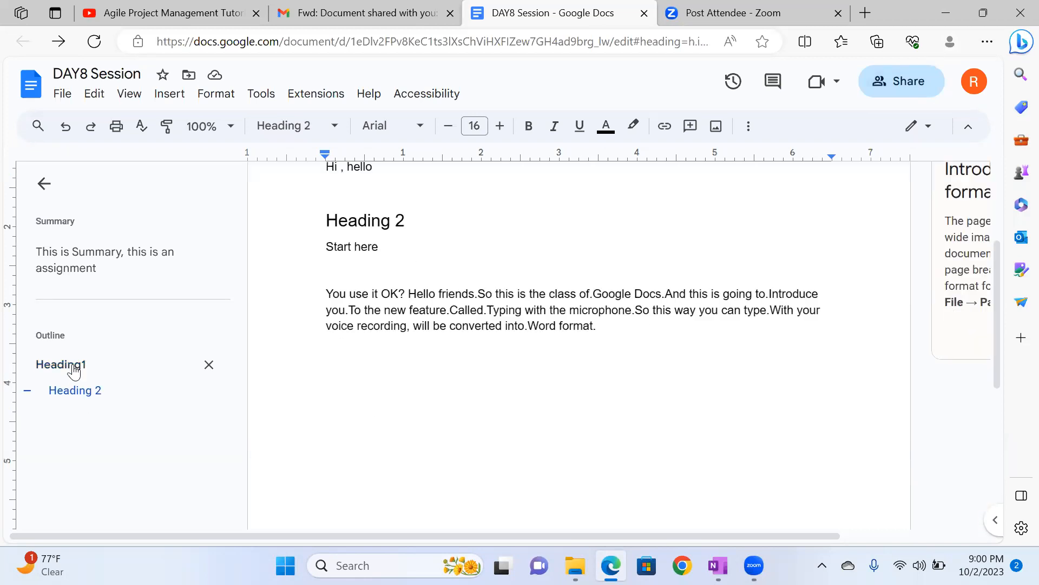
left_click(81, 405)
left_click(633, 340)
key("Return")
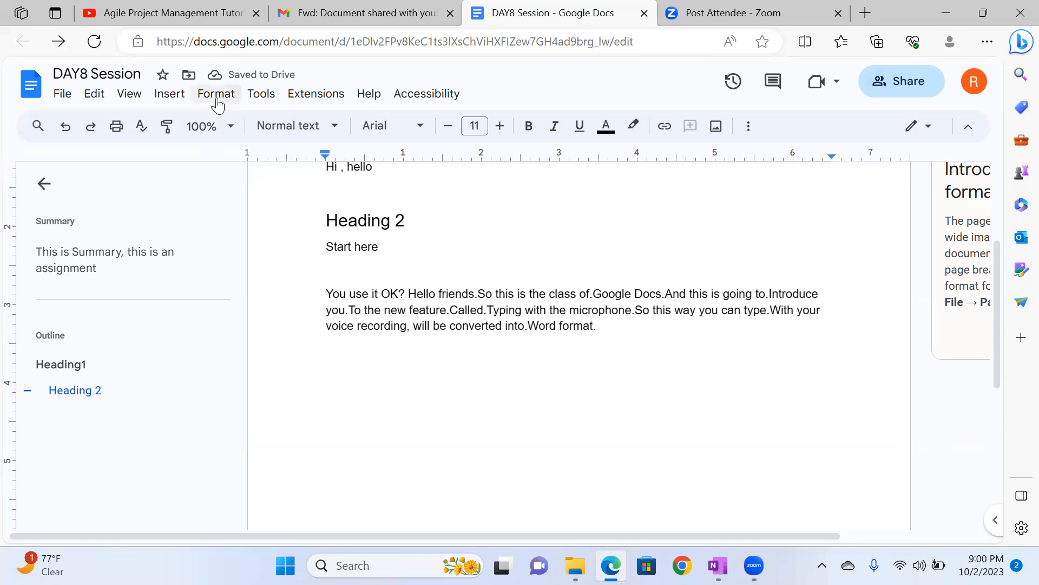
left_click(271, 101)
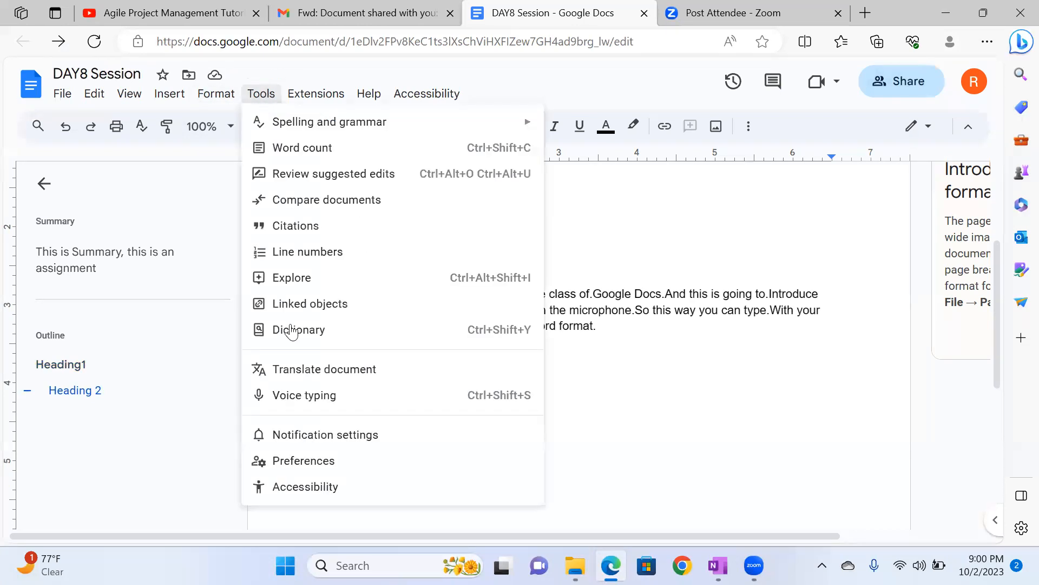
left_click(295, 397)
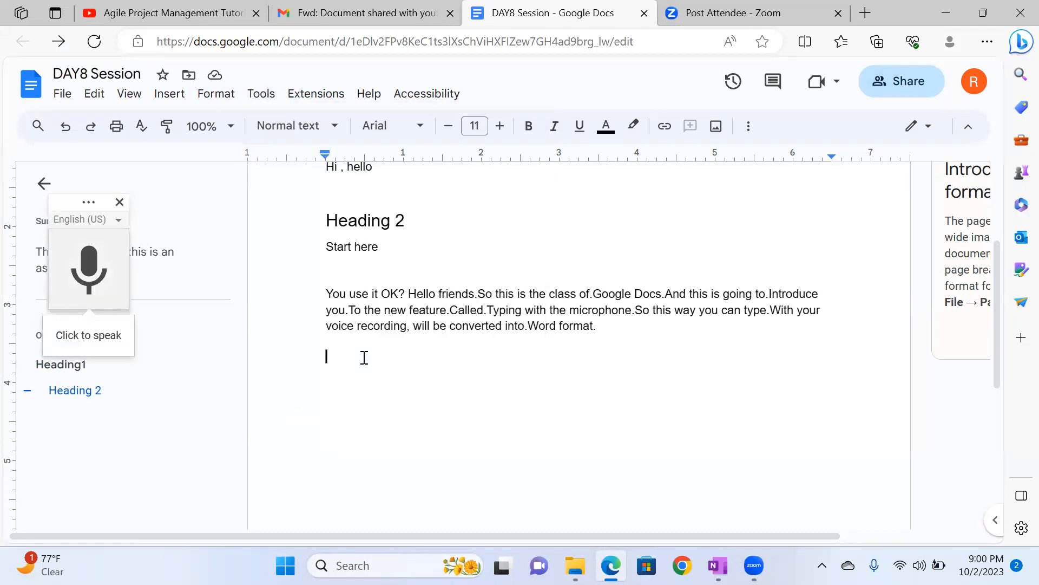
left_click(105, 279)
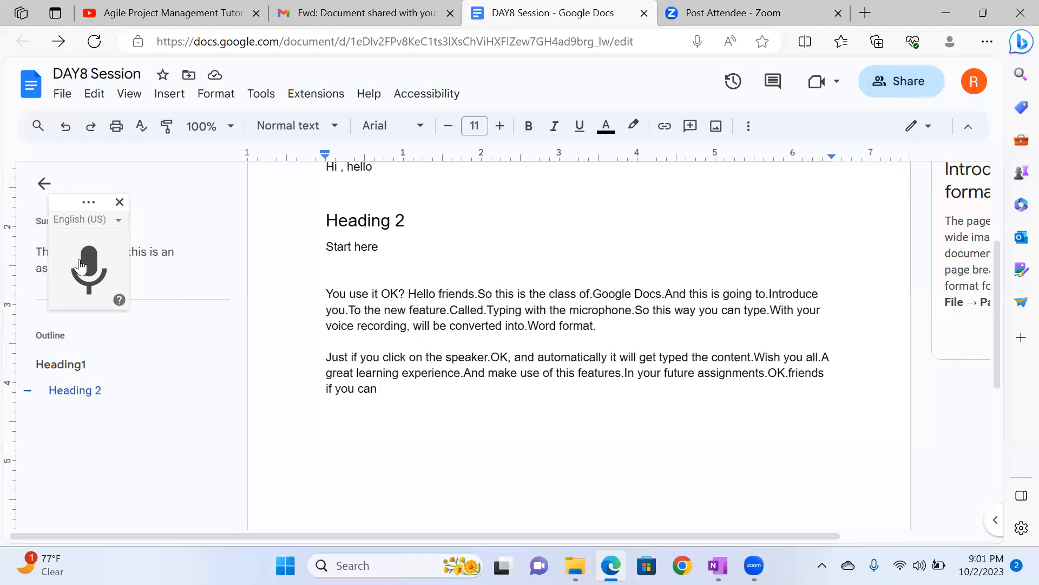
left_click(120, 202)
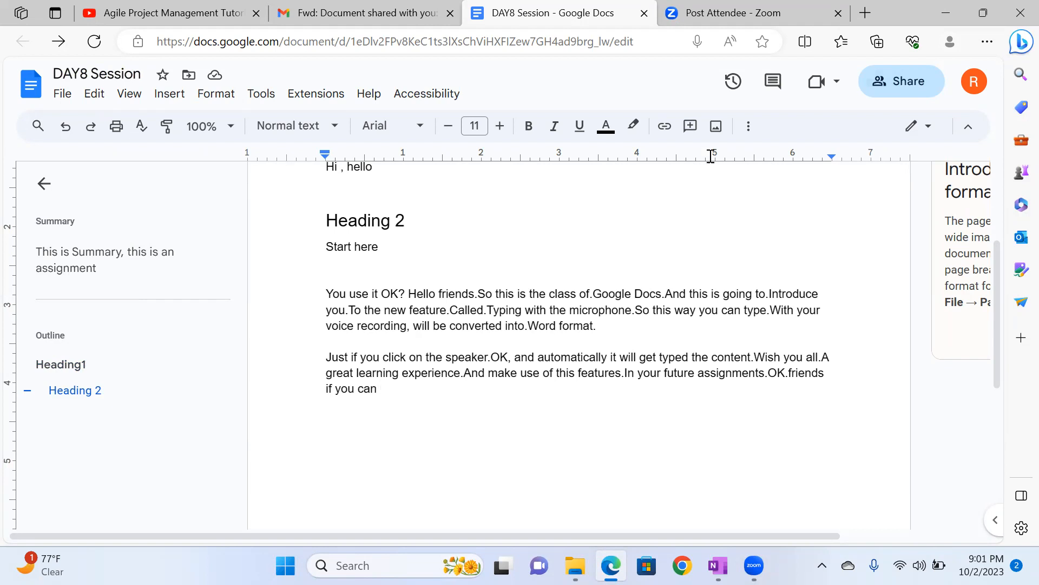
- Close the DAY8 Session document and download Untitled spreadsheet.xlsx from the DAY 8 Google sheets email in the Gmail inbox
left_click(645, 13)
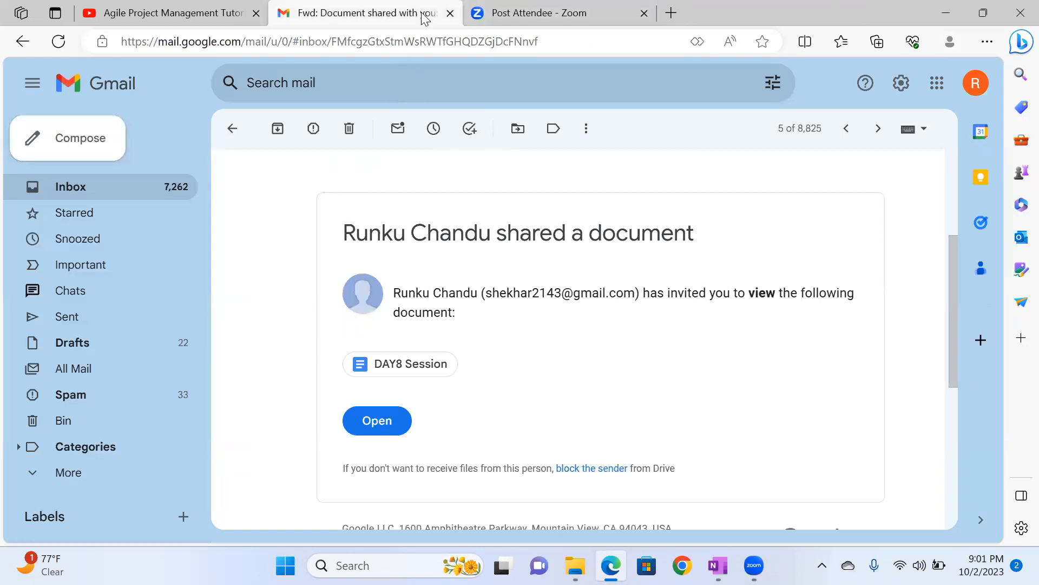
left_click(23, 46)
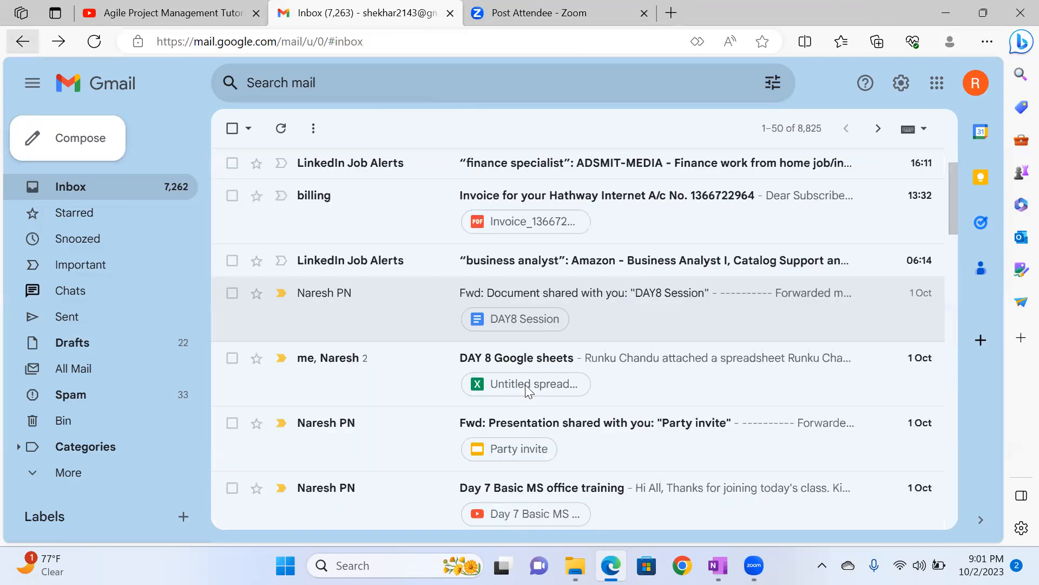
left_click(525, 385)
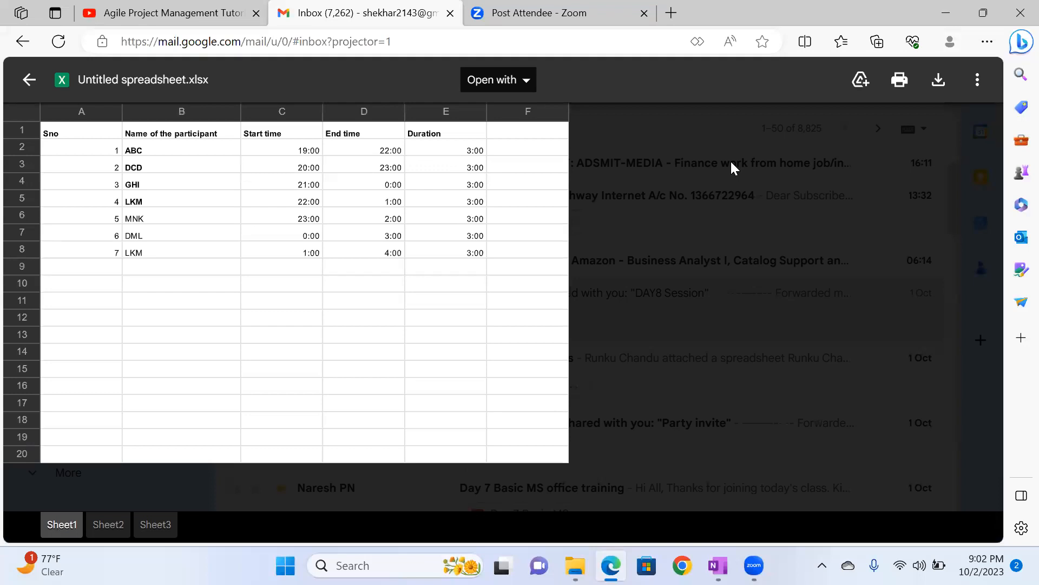
left_click(941, 95)
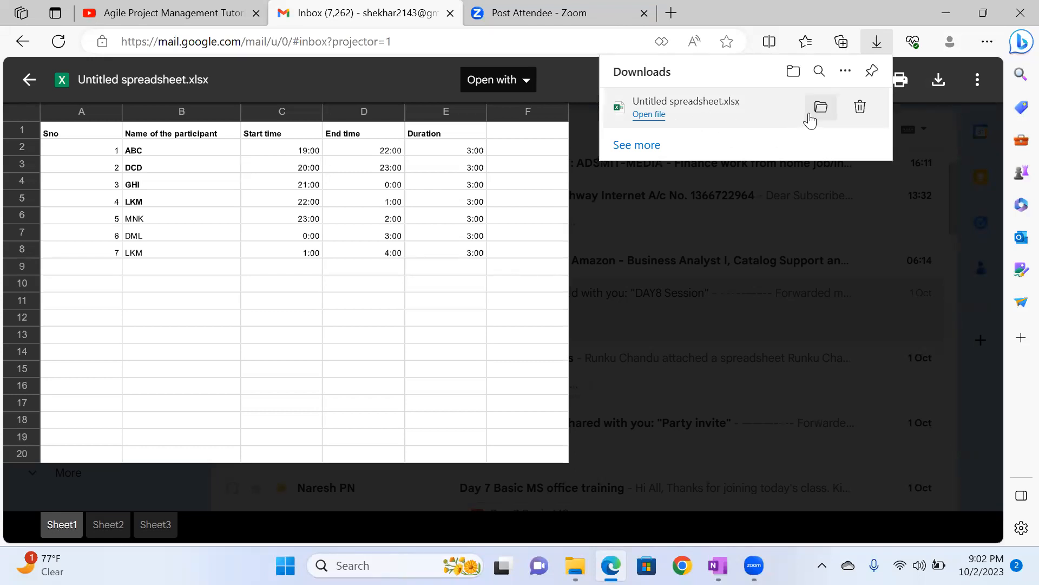
left_click(29, 80)
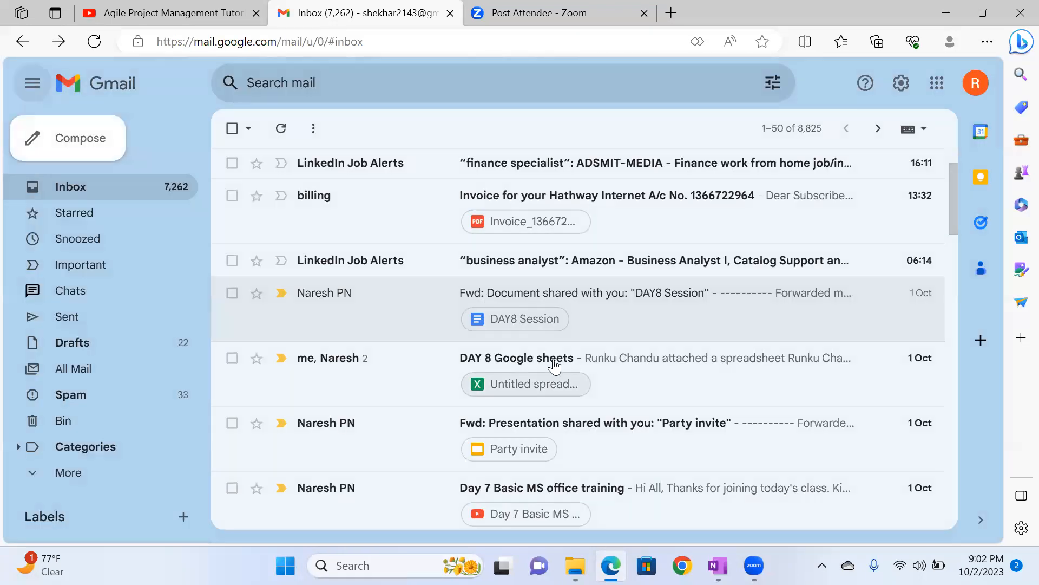
- Open the shared Party invite presentation from its forwarded email and view its slide
left_click(598, 422)
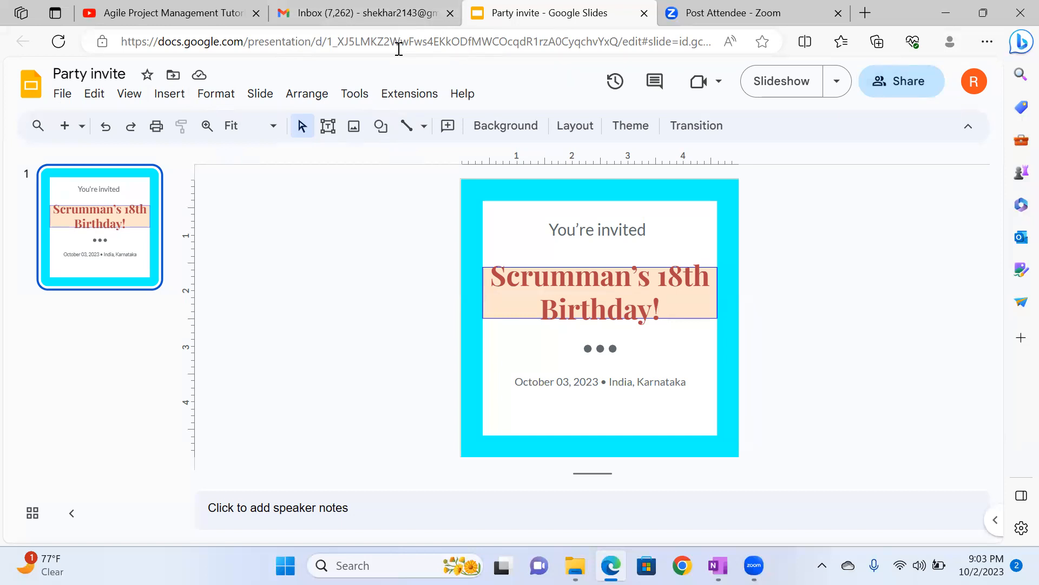
left_click(388, 14)
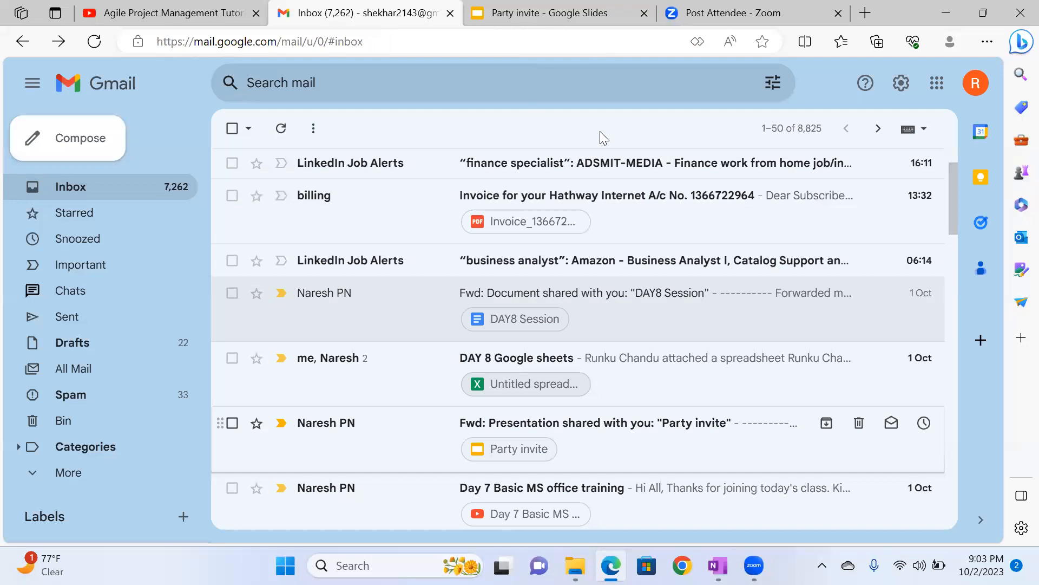
key("ctrl+Tab")
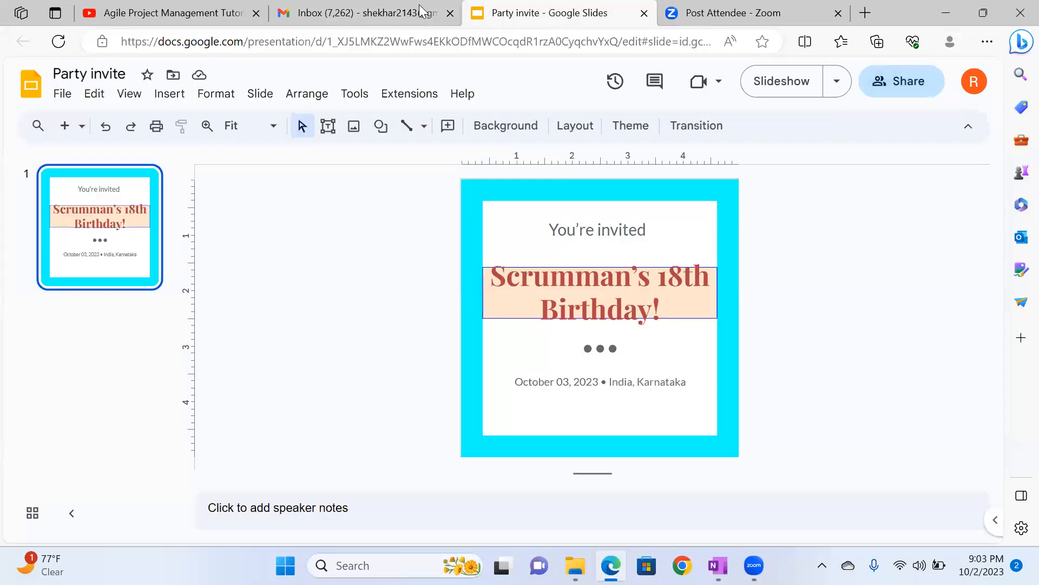
- Return to the Gmail inbox and look through the Google apps list down to Docs, Sheets and Slides
key("ctrl+shift+Tab")
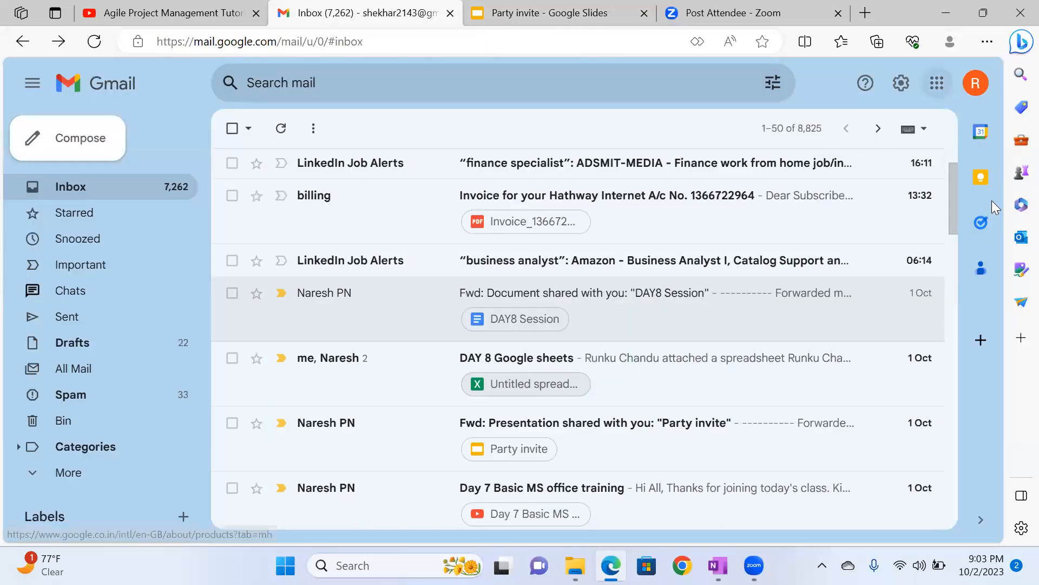
key("Return")
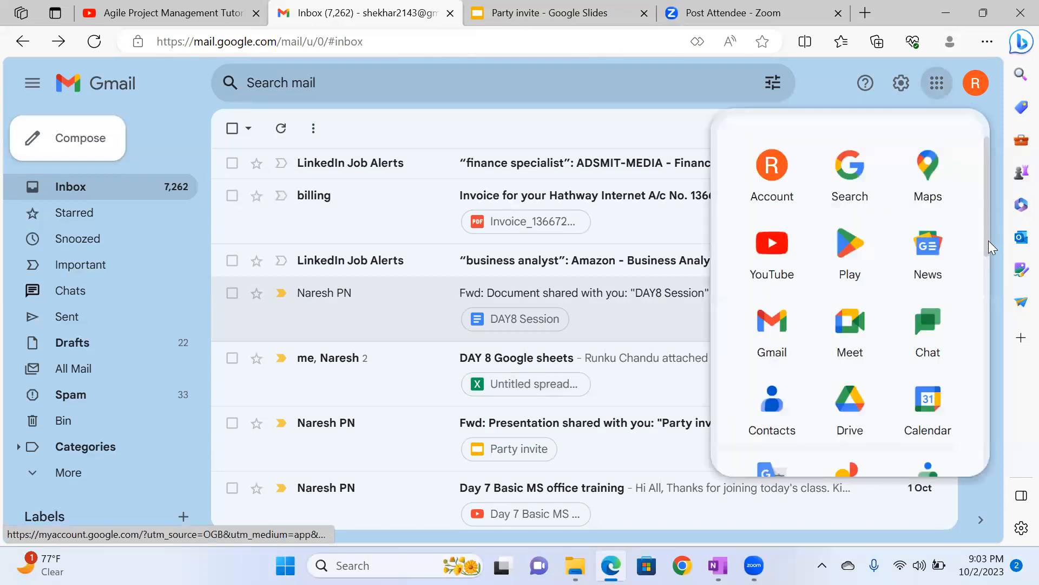
scroll(854, 282, "down", 2)
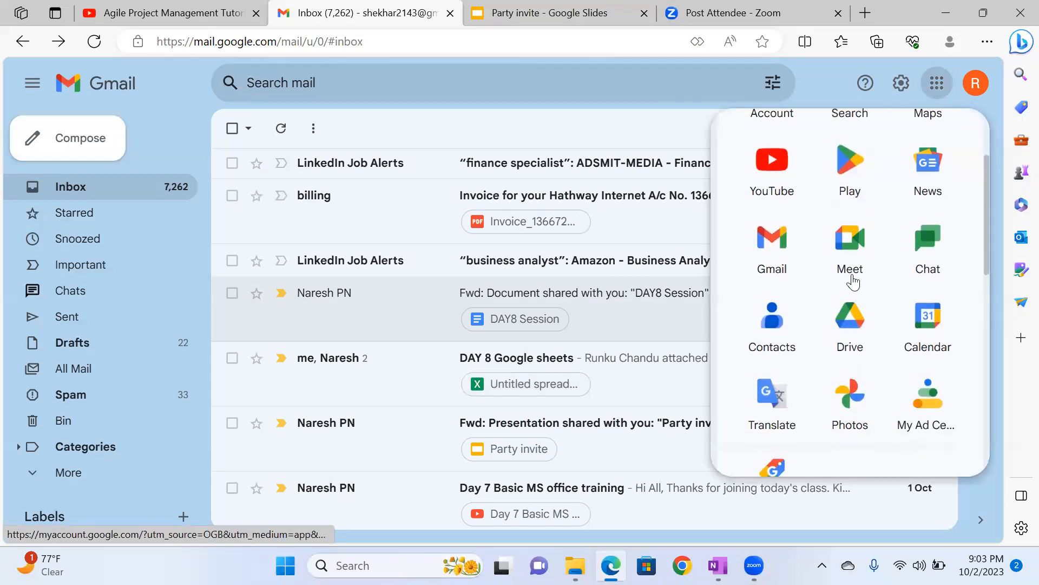
scroll(871, 286, "down", 1)
scroll(915, 300, "down", 5)
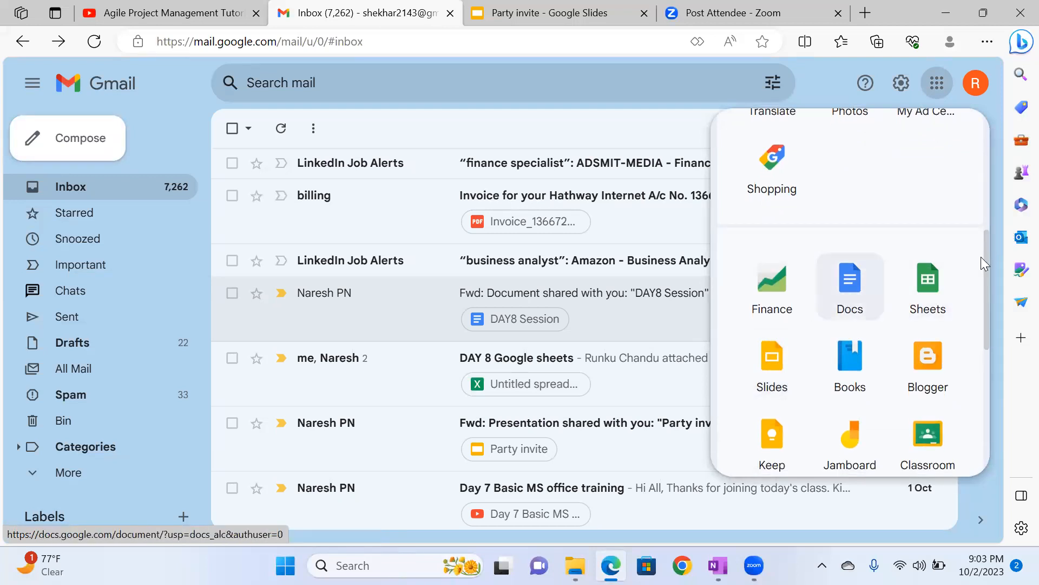
scroll(988, 293, "down", 1)
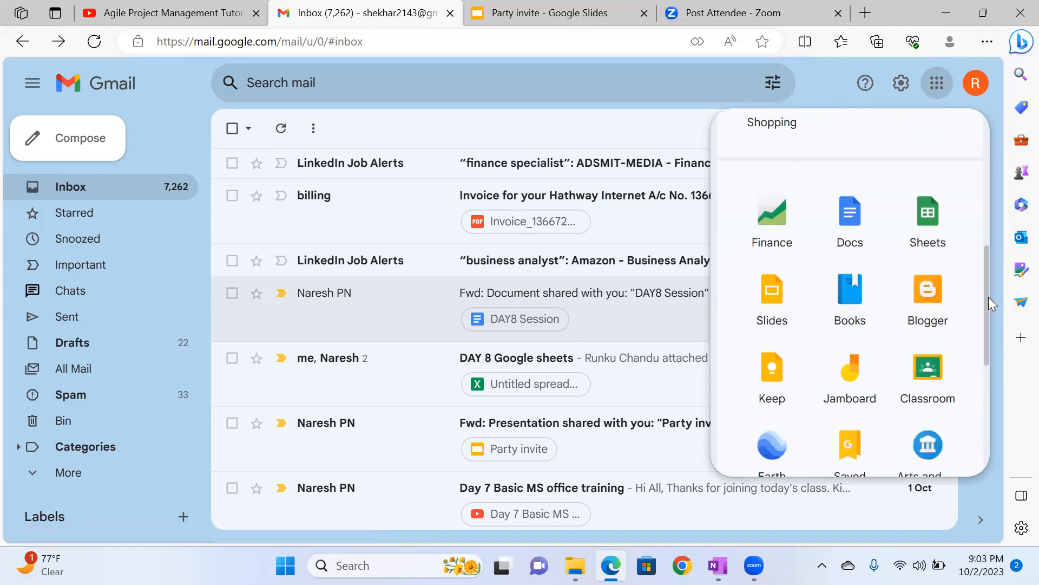
scroll(988, 296, "down", 1)
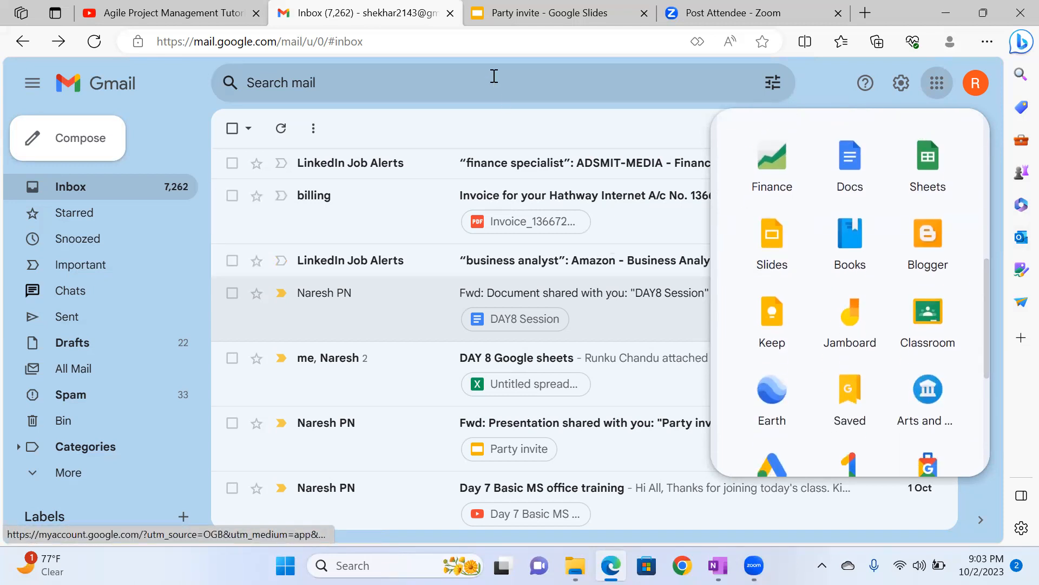
- Close the Party invite presentation and return to the Gmail inbox
left_click(642, 21)
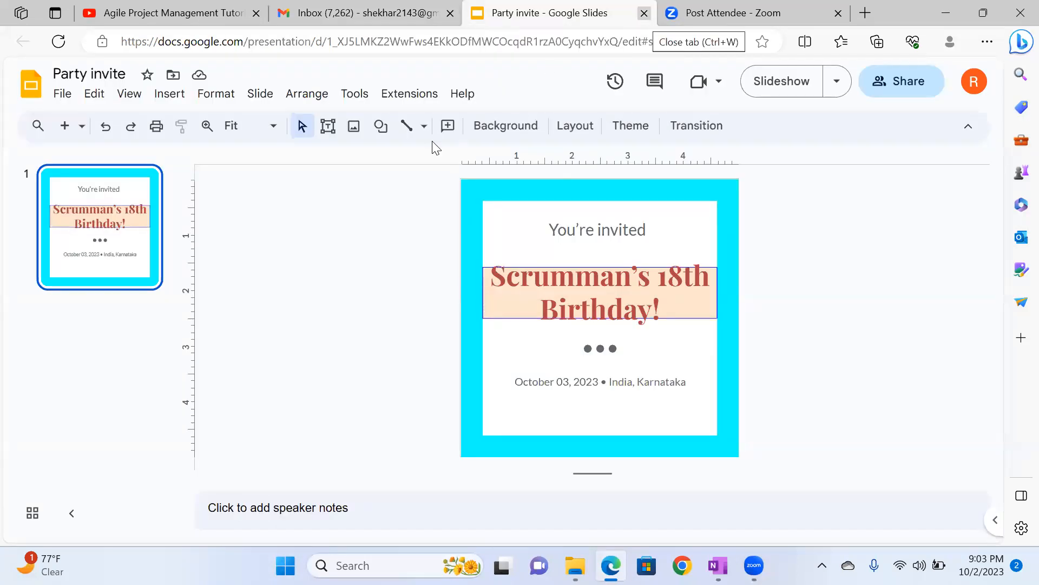
key("ctrl+w")
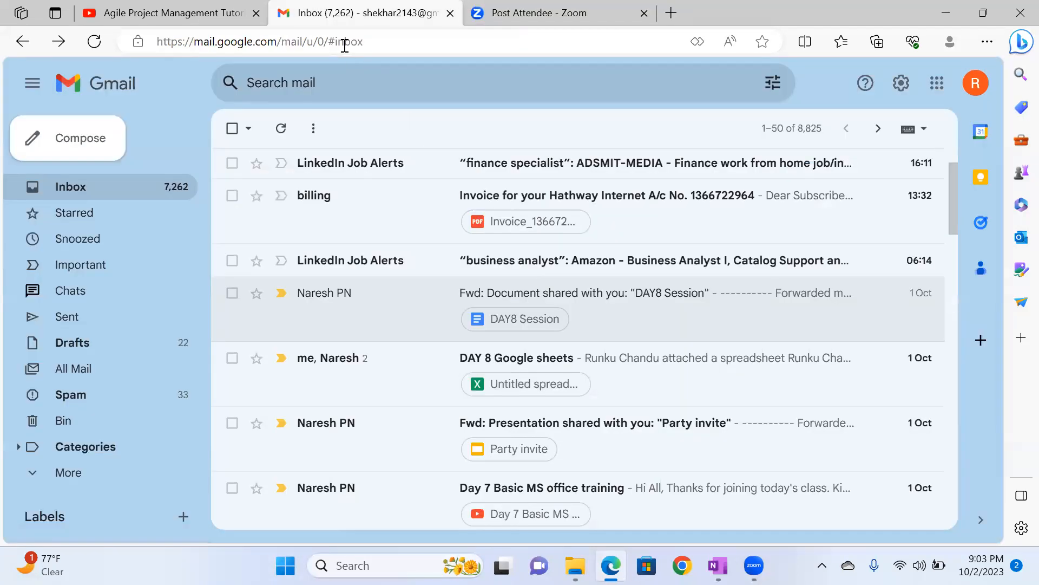